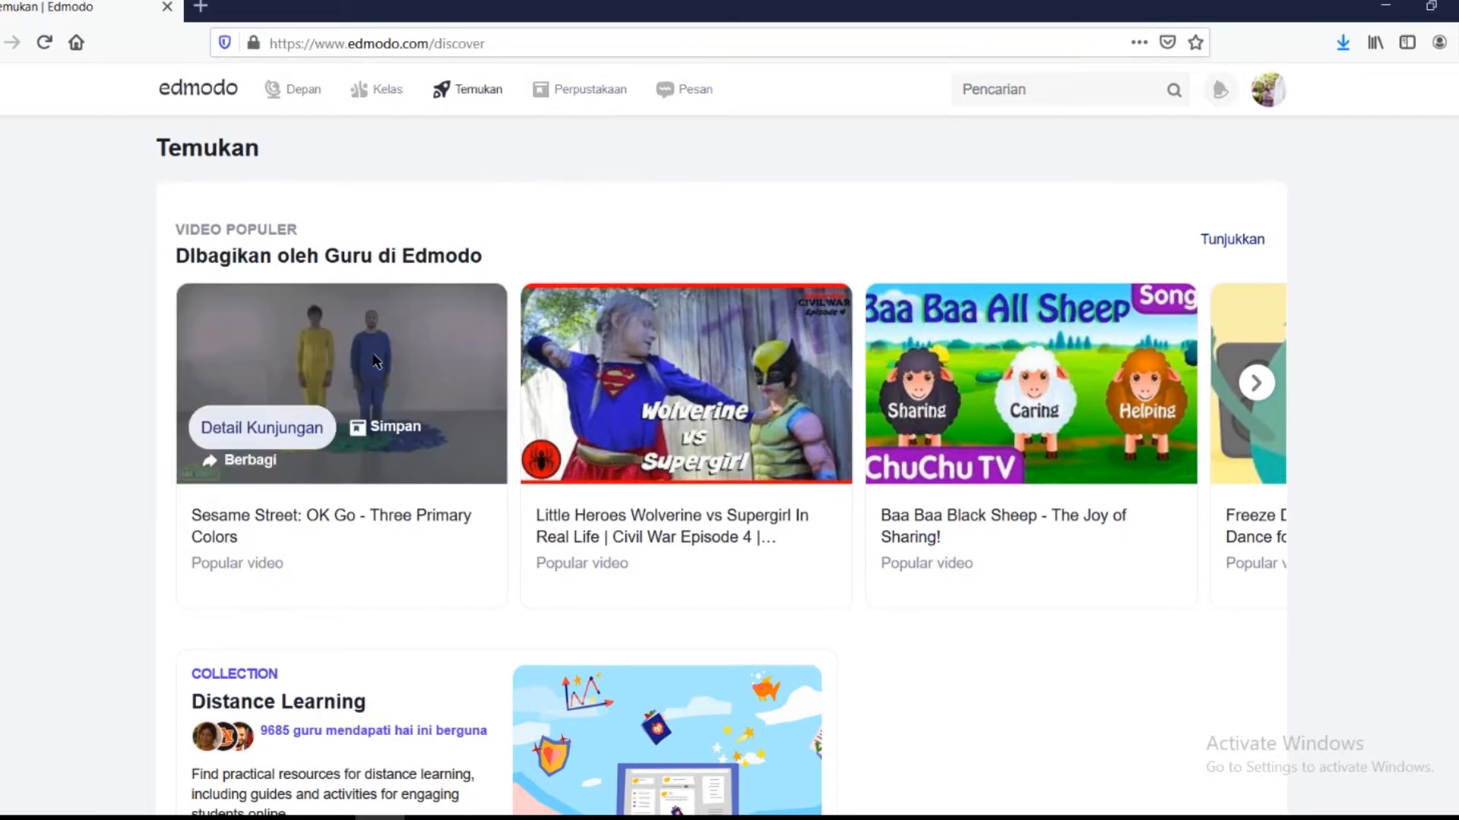
# Look over the Discover page from the popular videos down to the NexxGen News section.
pyautogui.scroll(-15, 760, 517)
pyautogui.scroll(-4, 916, 513)
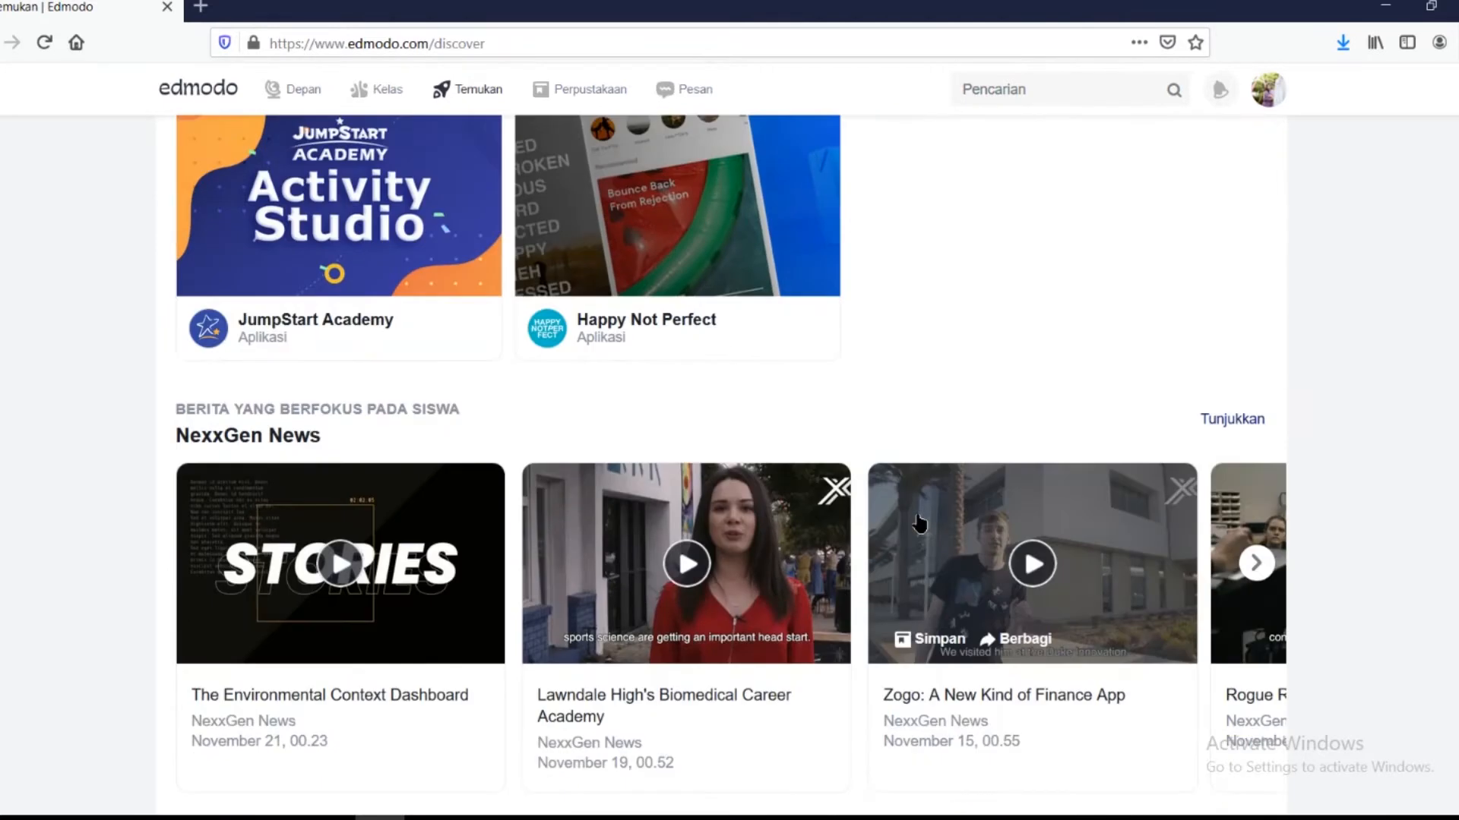
pyautogui.scroll(12, 1124, 433)
pyautogui.scroll(5, 1126, 427)
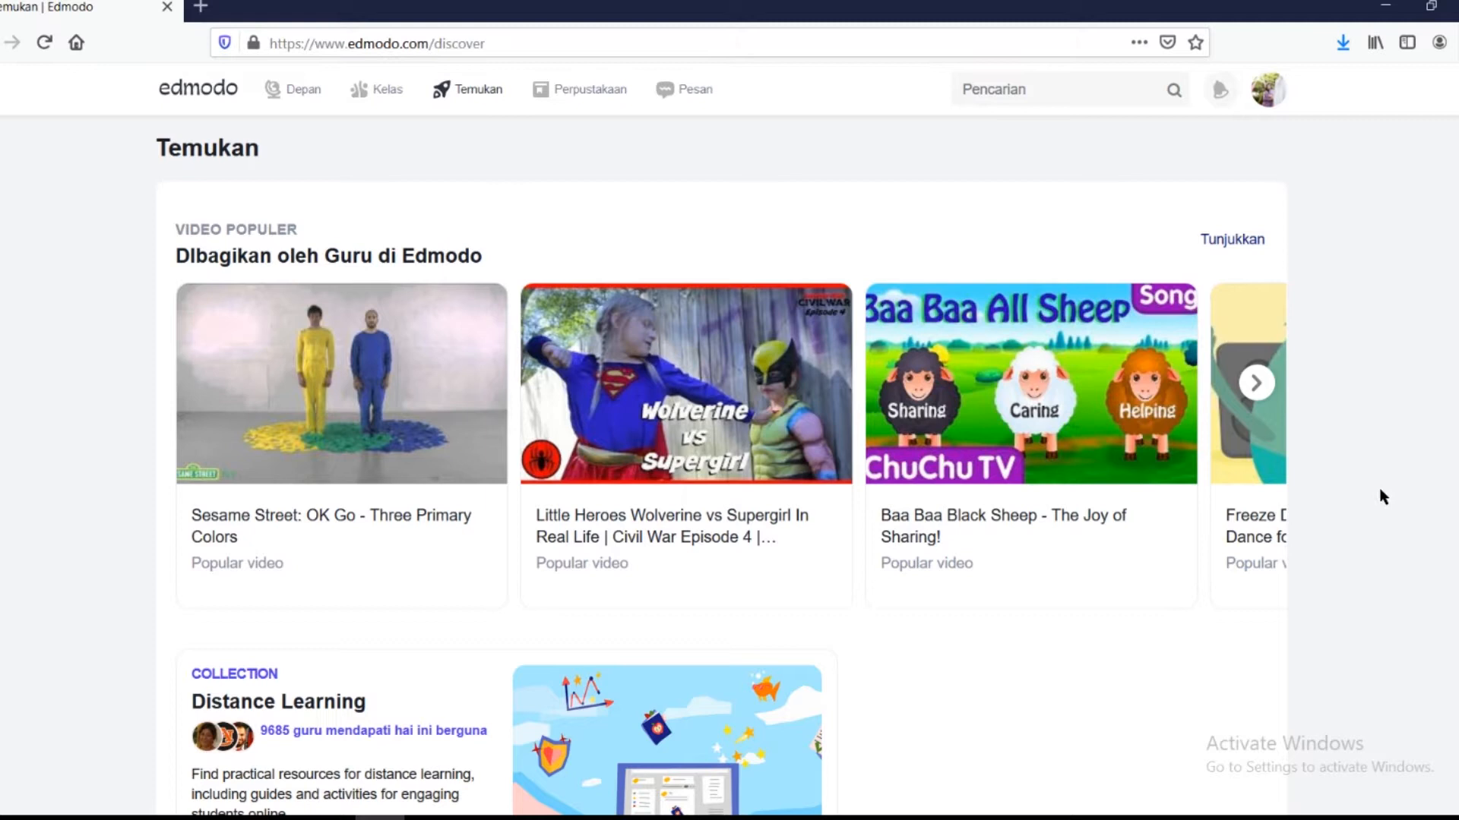
# Browse the popular videos shared by teachers, advancing the row by two sets.
pyautogui.doubleClick(190, 227)
pyautogui.click(1258, 387)
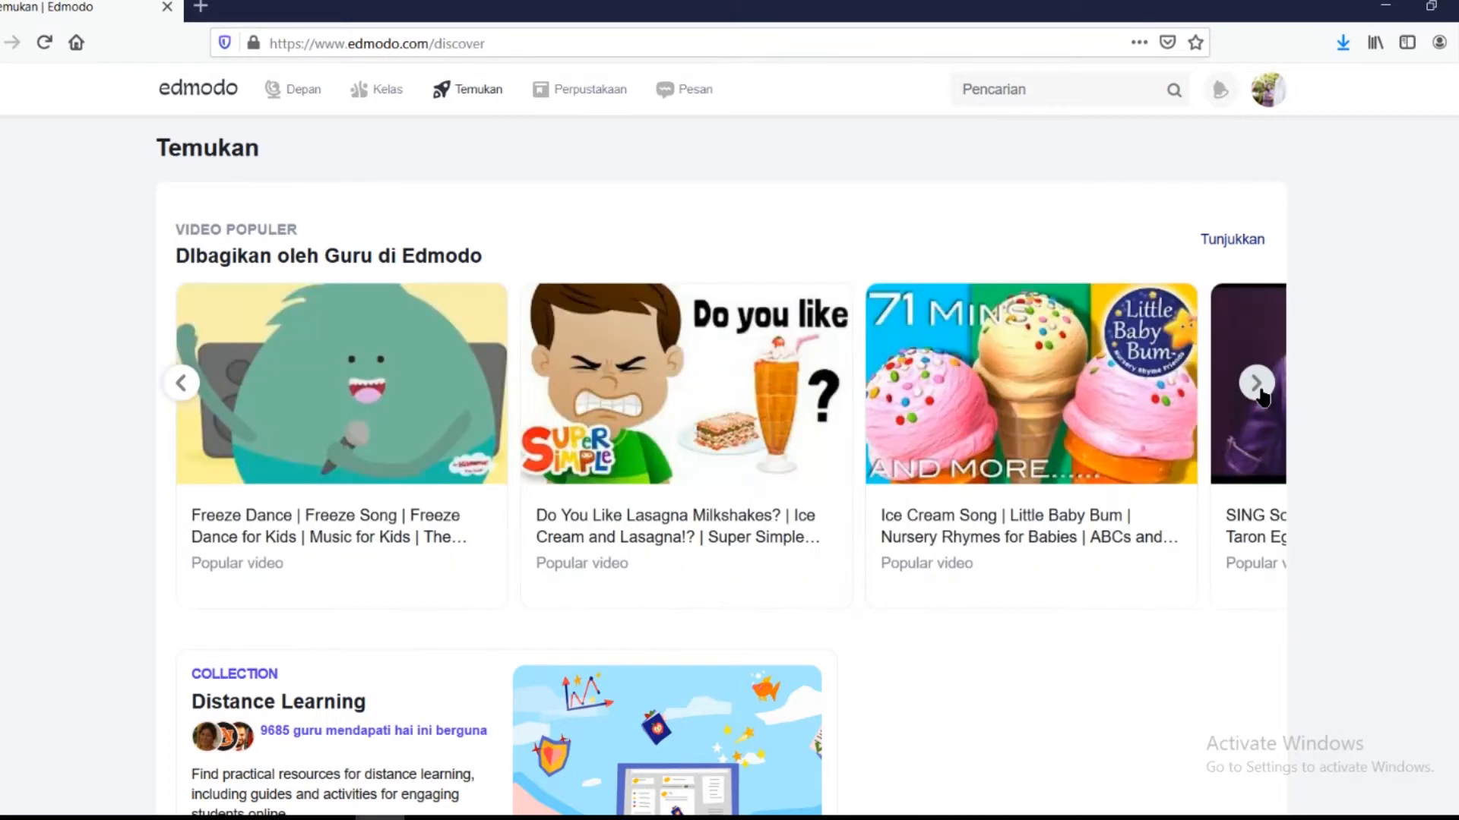
pyautogui.click(1258, 385)
pyautogui.moveTo(942, 495)
pyautogui.moveTo(562, 447)
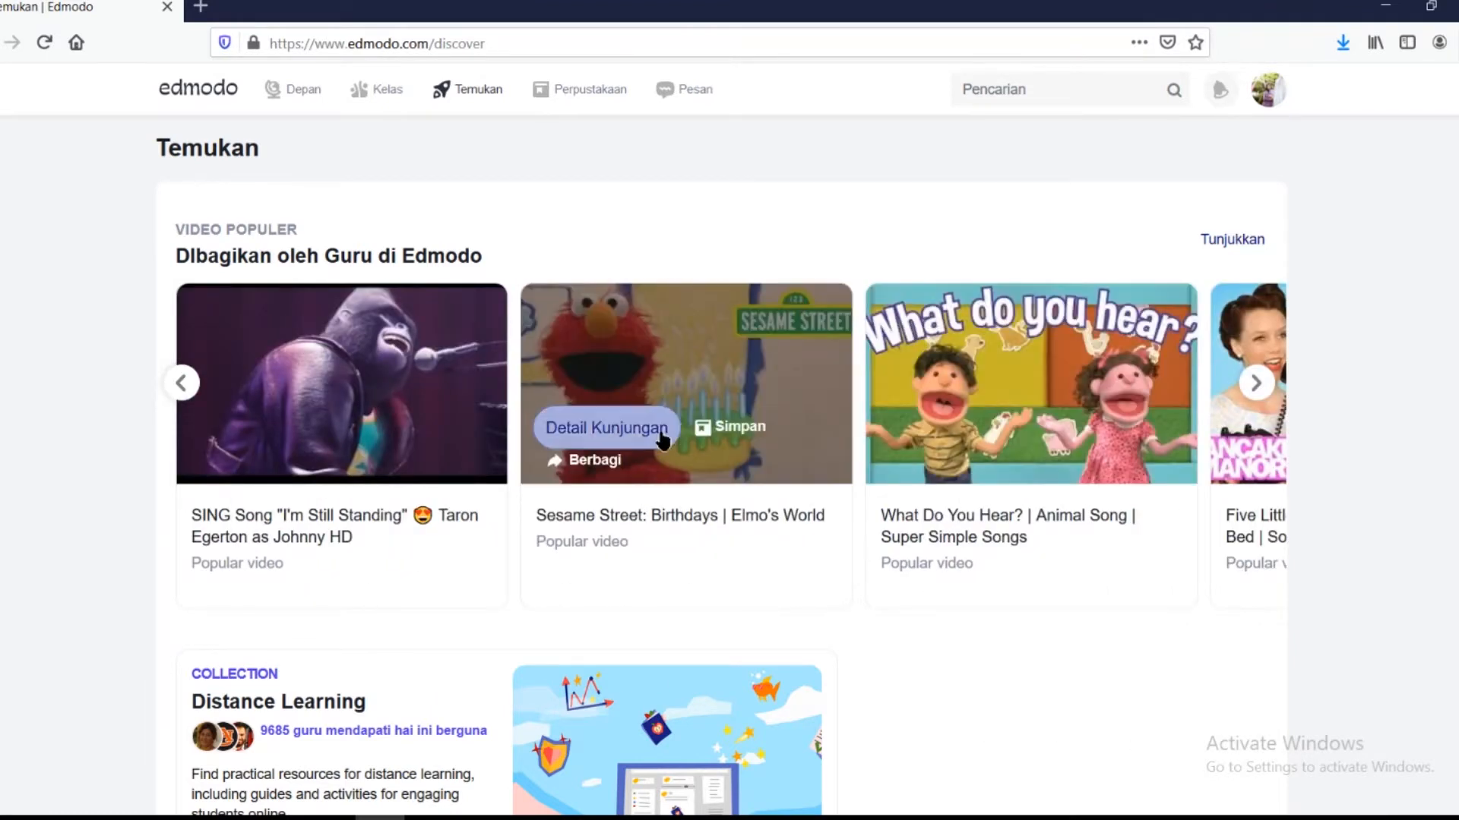
# Examine the Distance Learning collection card below the popular videos.
pyautogui.scroll(-4, 632, 590)
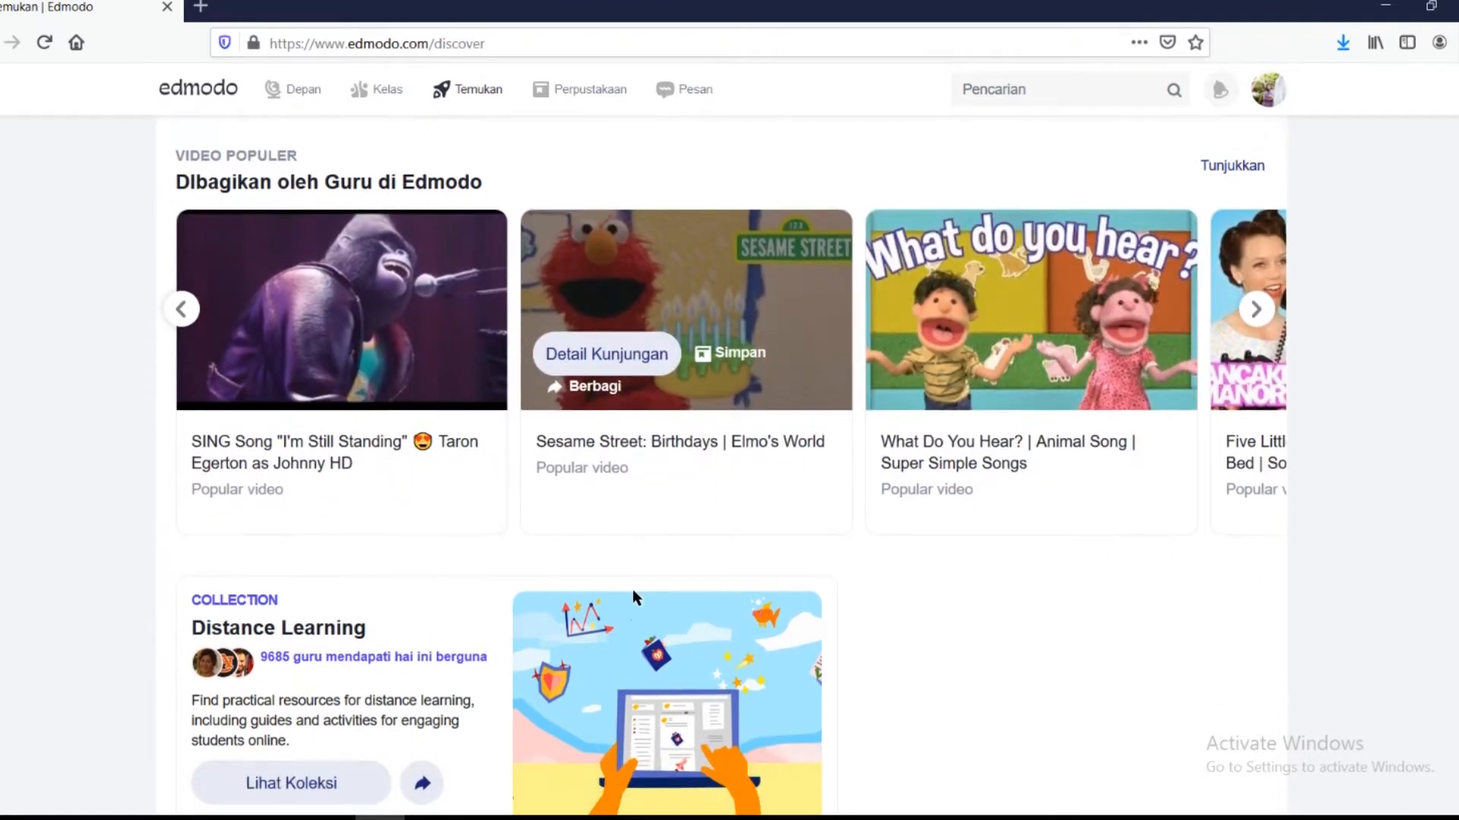
pyautogui.moveTo(192, 355); pyautogui.dragTo(371, 388)
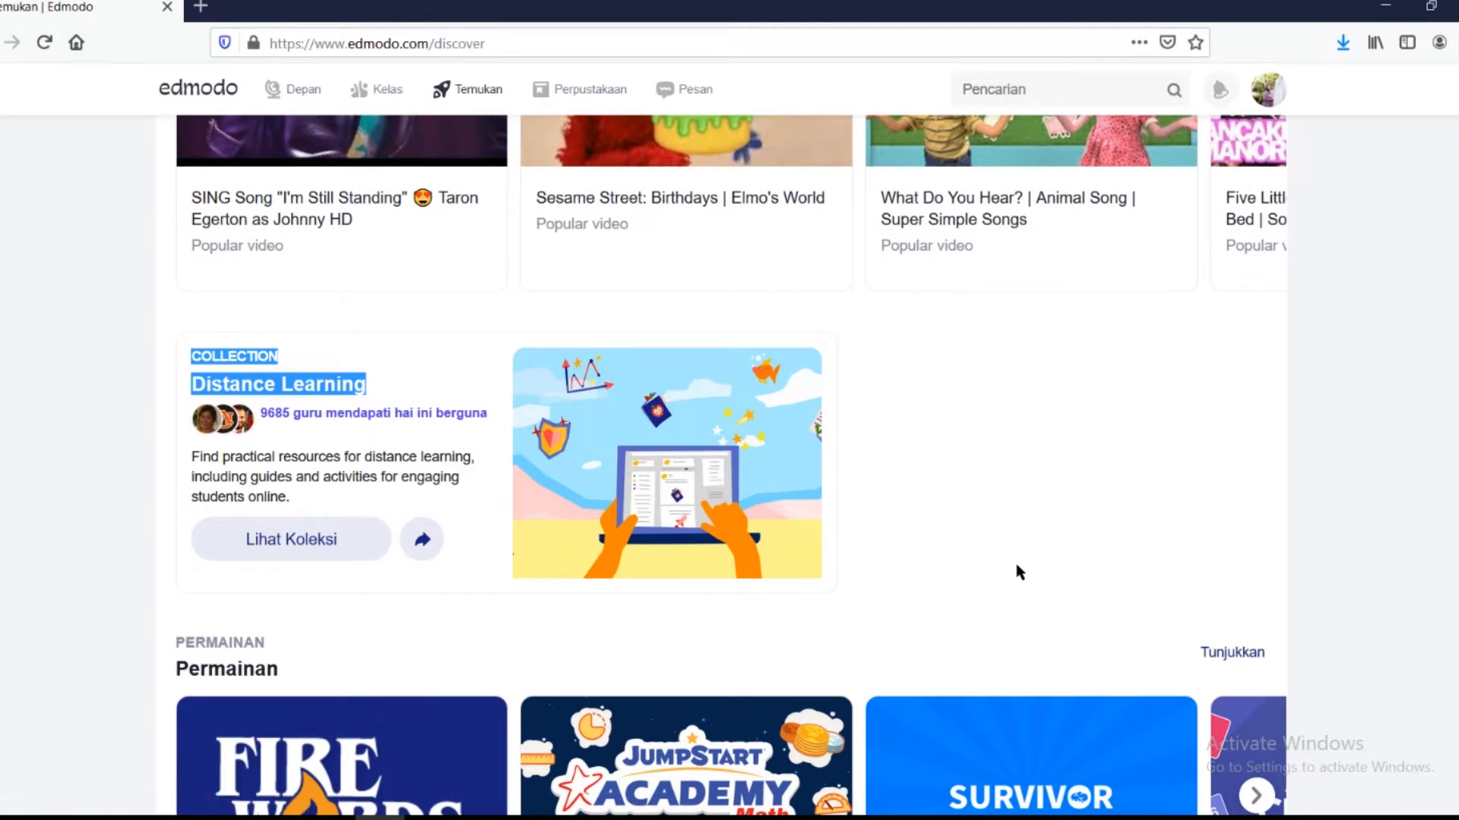
pyautogui.scroll(-3, 1020, 572)
pyautogui.scroll(1, 1020, 572)
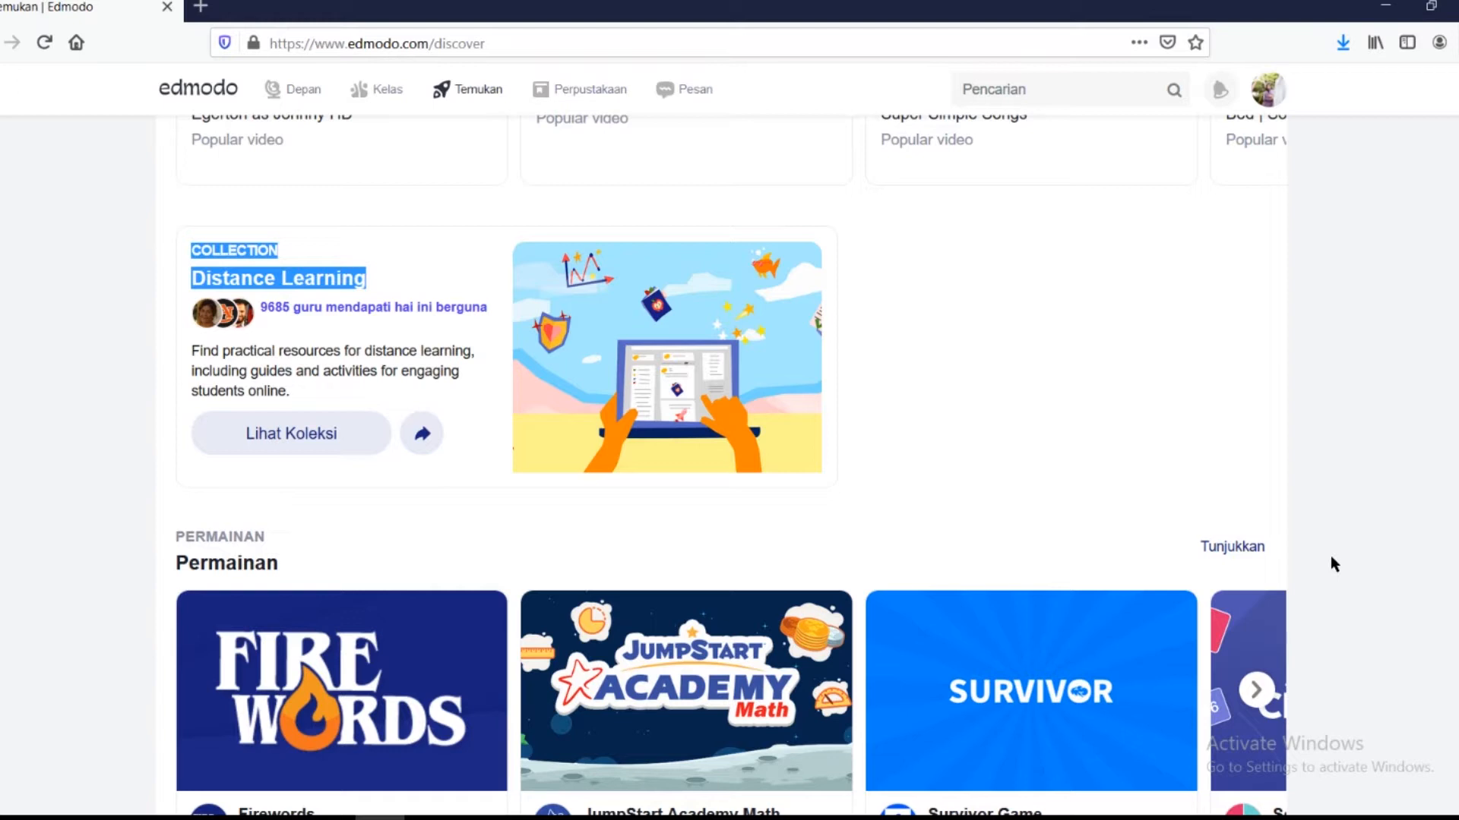
# Browse the Permainan games section, advancing its row to the Schulte Challenge game.
pyautogui.scroll(-3, 1330, 558)
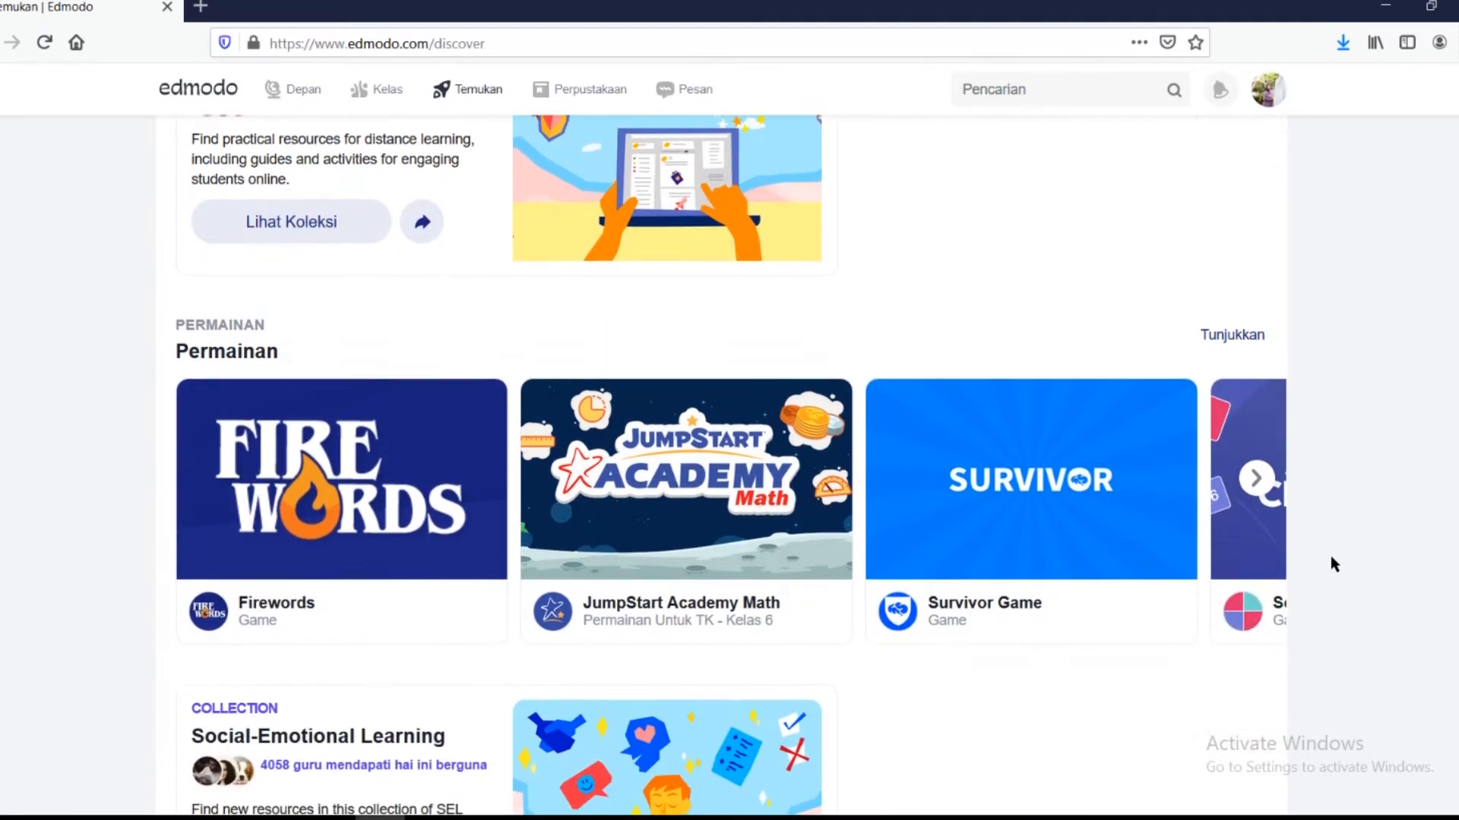
pyautogui.scroll(-2, 1332, 560)
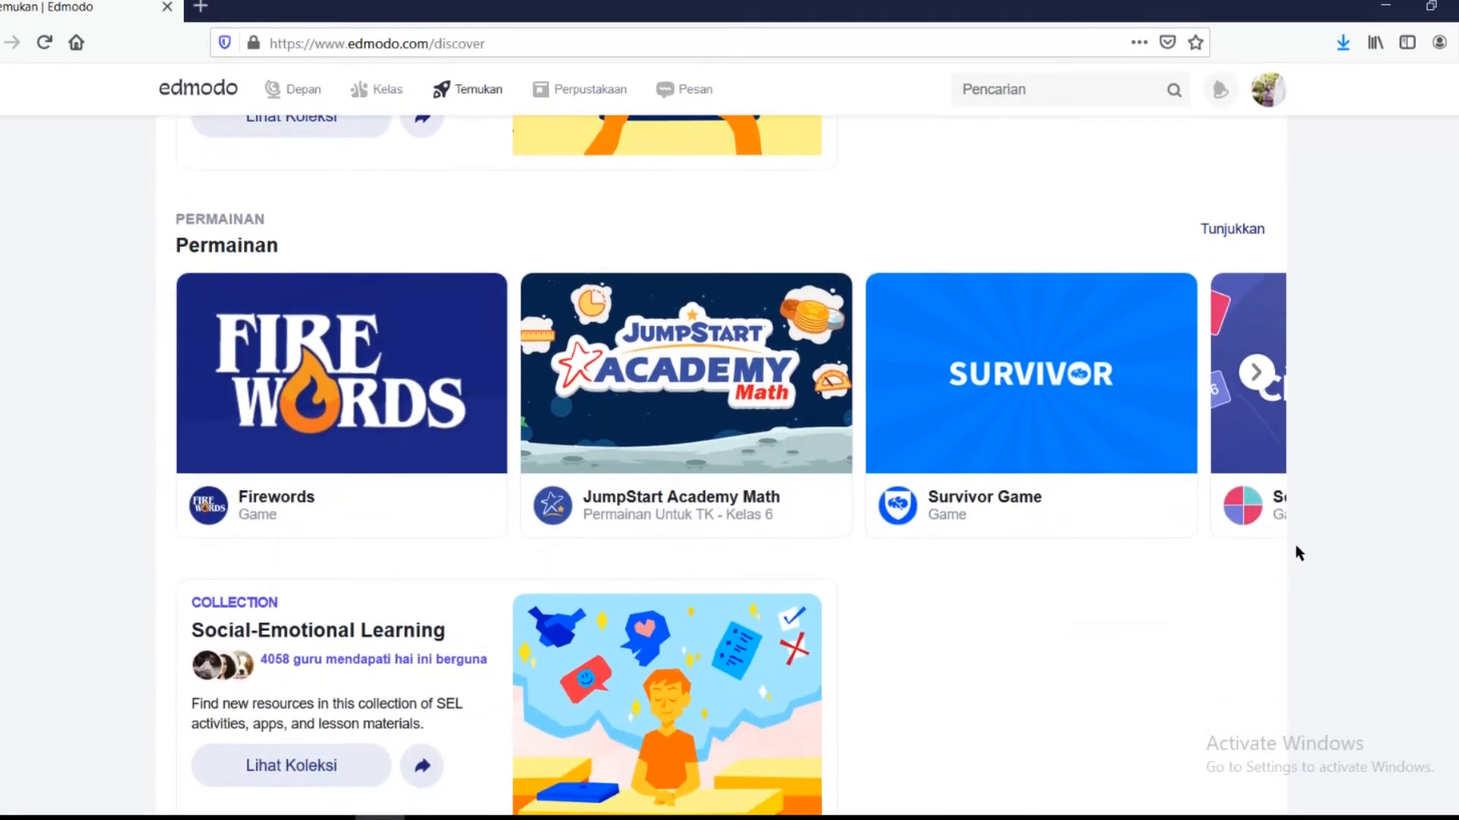
pyautogui.doubleClick(237, 243)
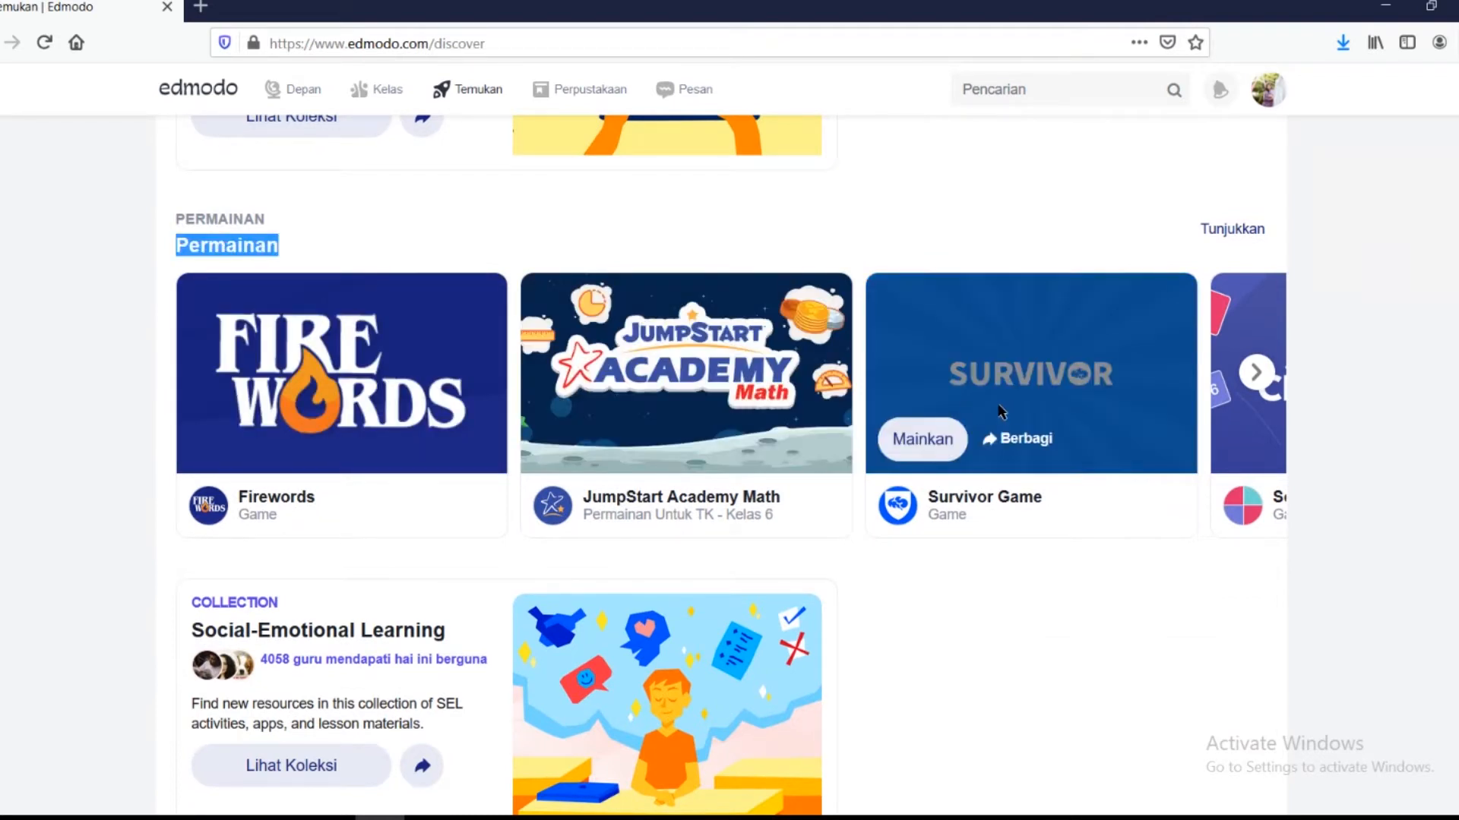
pyautogui.click(1260, 386)
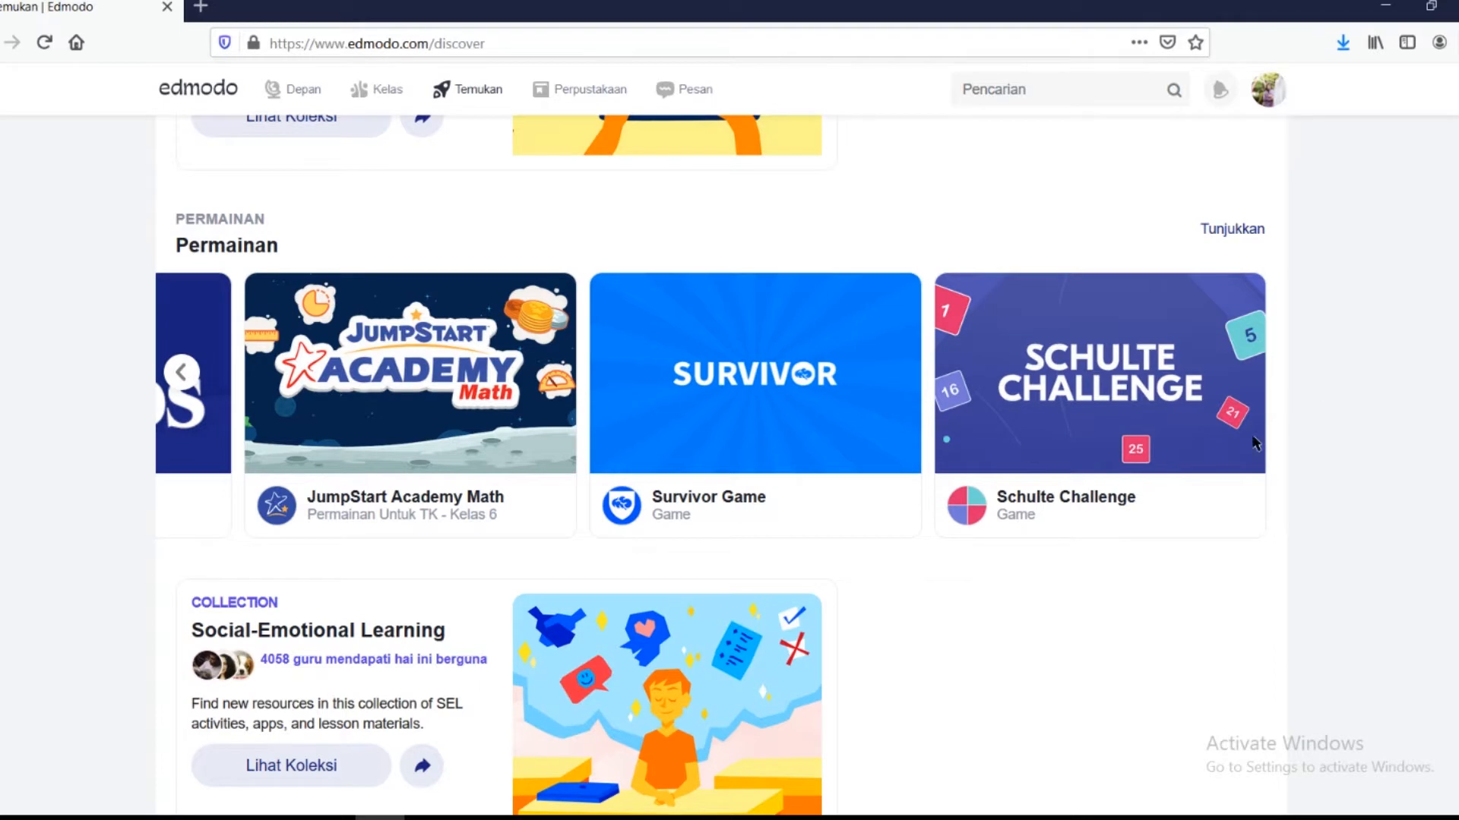
pyautogui.moveTo(975, 448)
pyautogui.moveTo(665, 448)
# Examine the Social-Emotional Learning collection card below the games.
pyautogui.scroll(-4, 1301, 523)
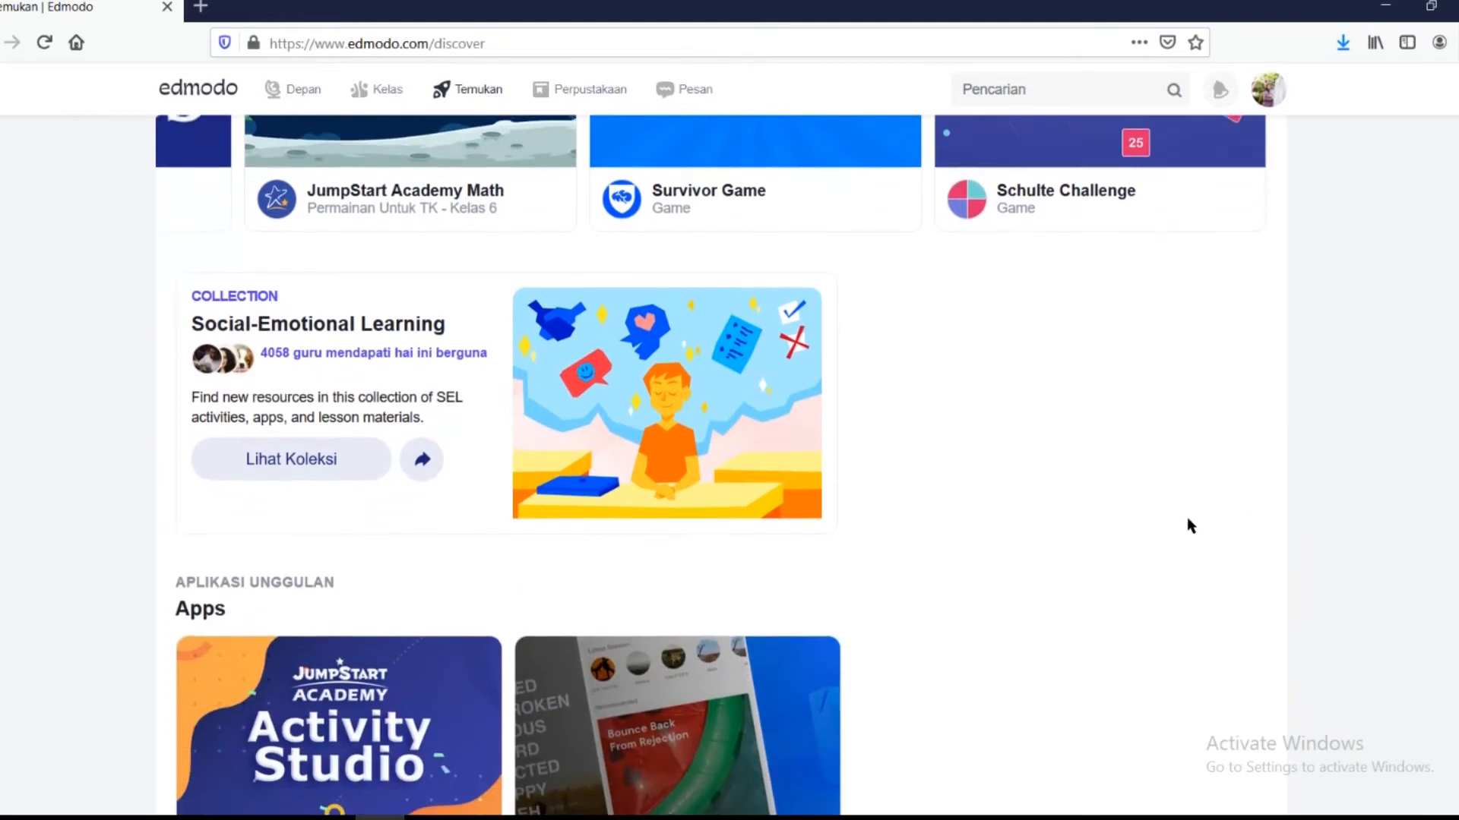
pyautogui.doubleClick(230, 288)
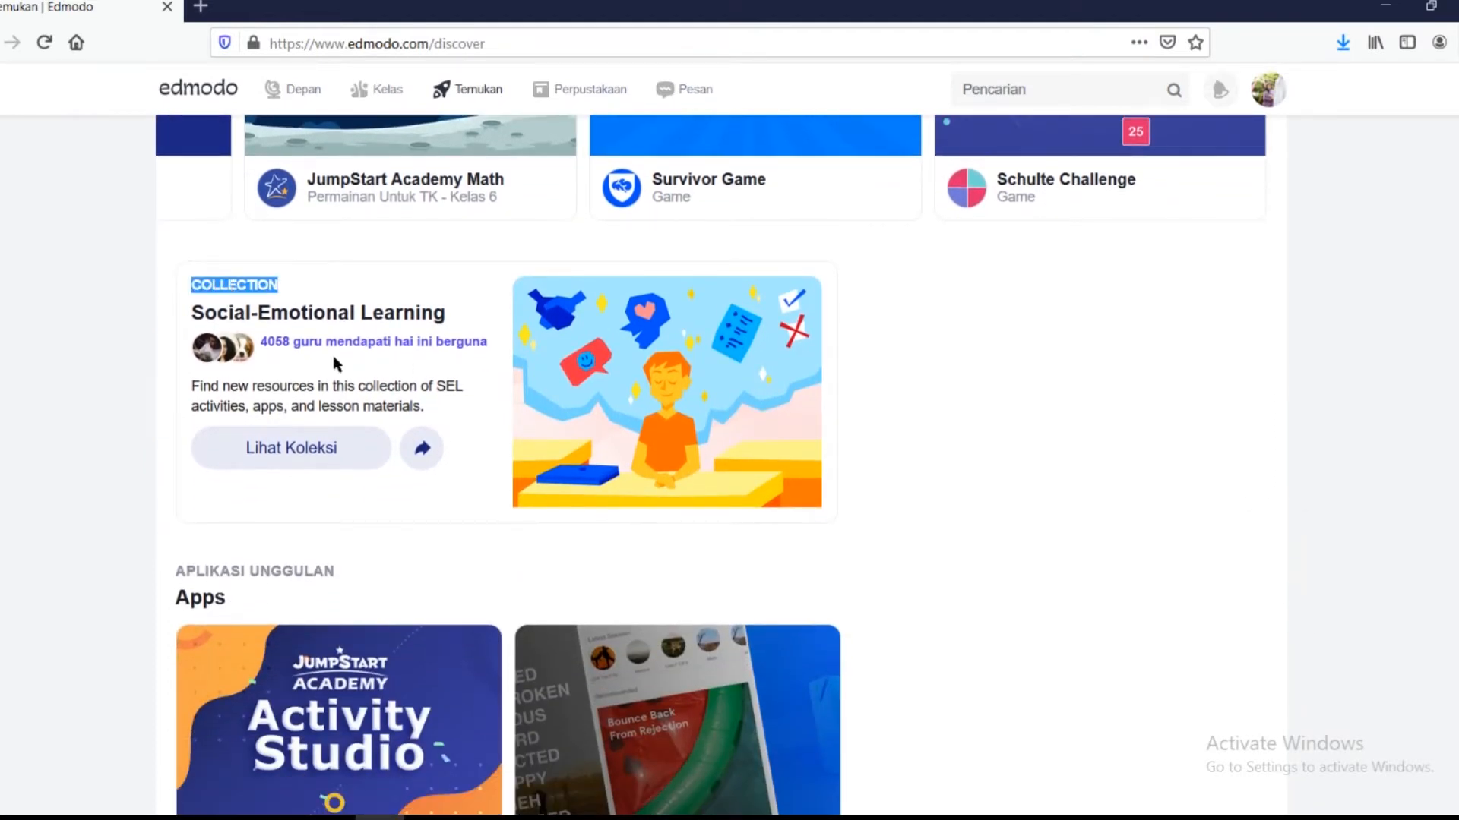
pyautogui.scroll(-1, 1010, 471)
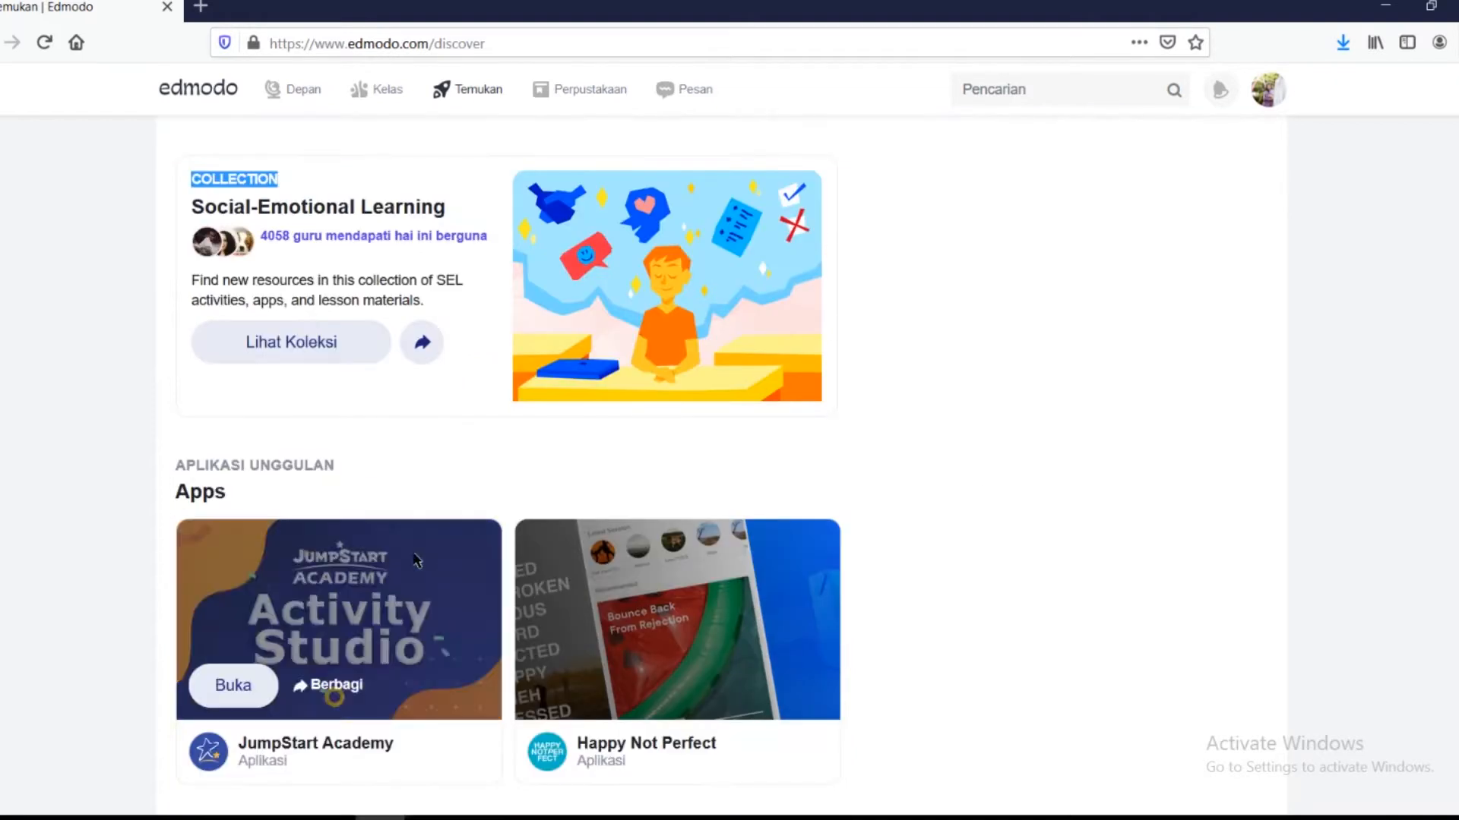
# Review the featured Apps section and the student-focused NexxGen News section.
pyautogui.doubleClick(209, 493)
pyautogui.scroll(-4, 1253, 508)
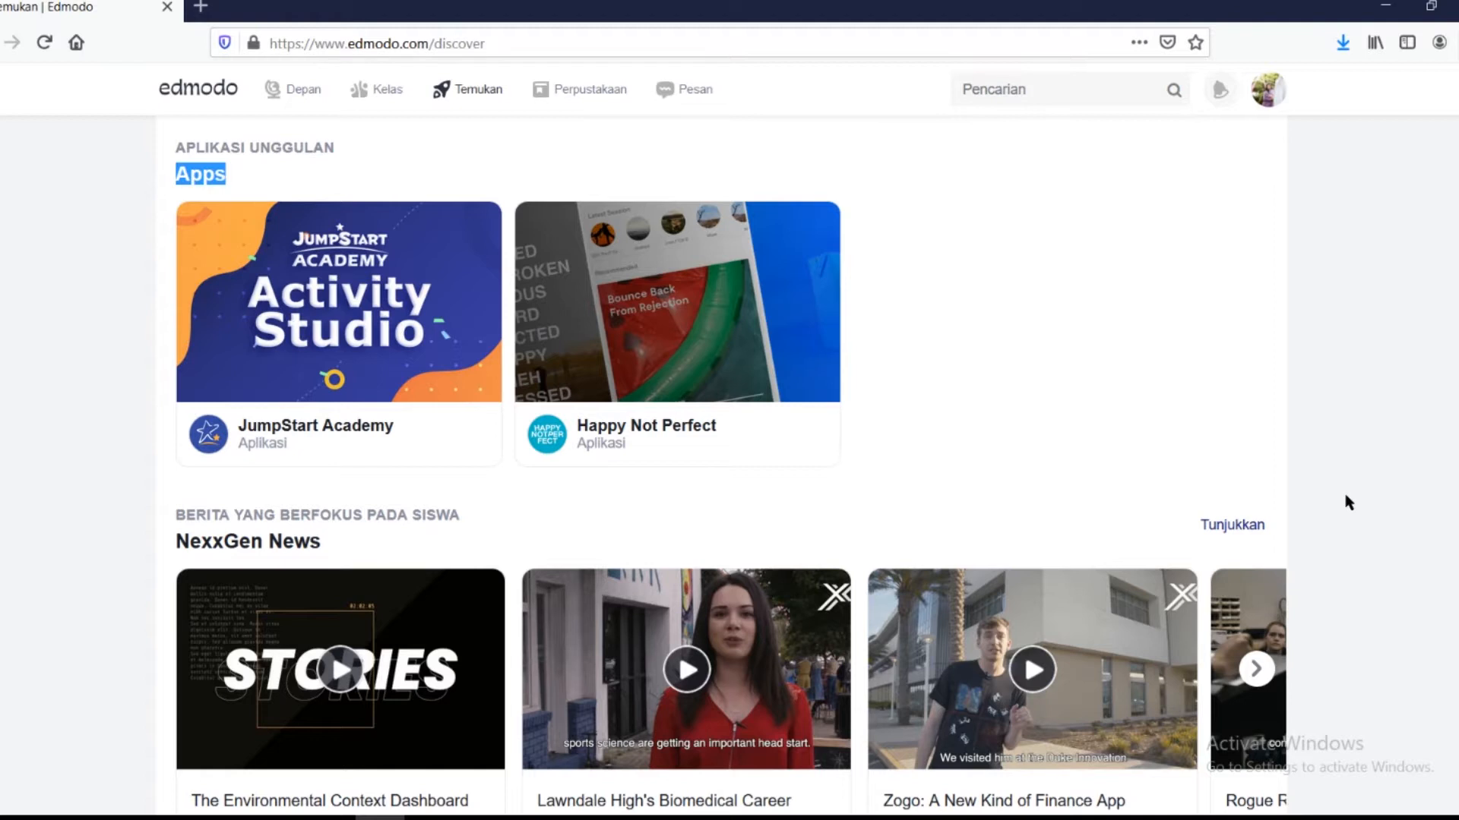
pyautogui.scroll(-3, 1346, 493)
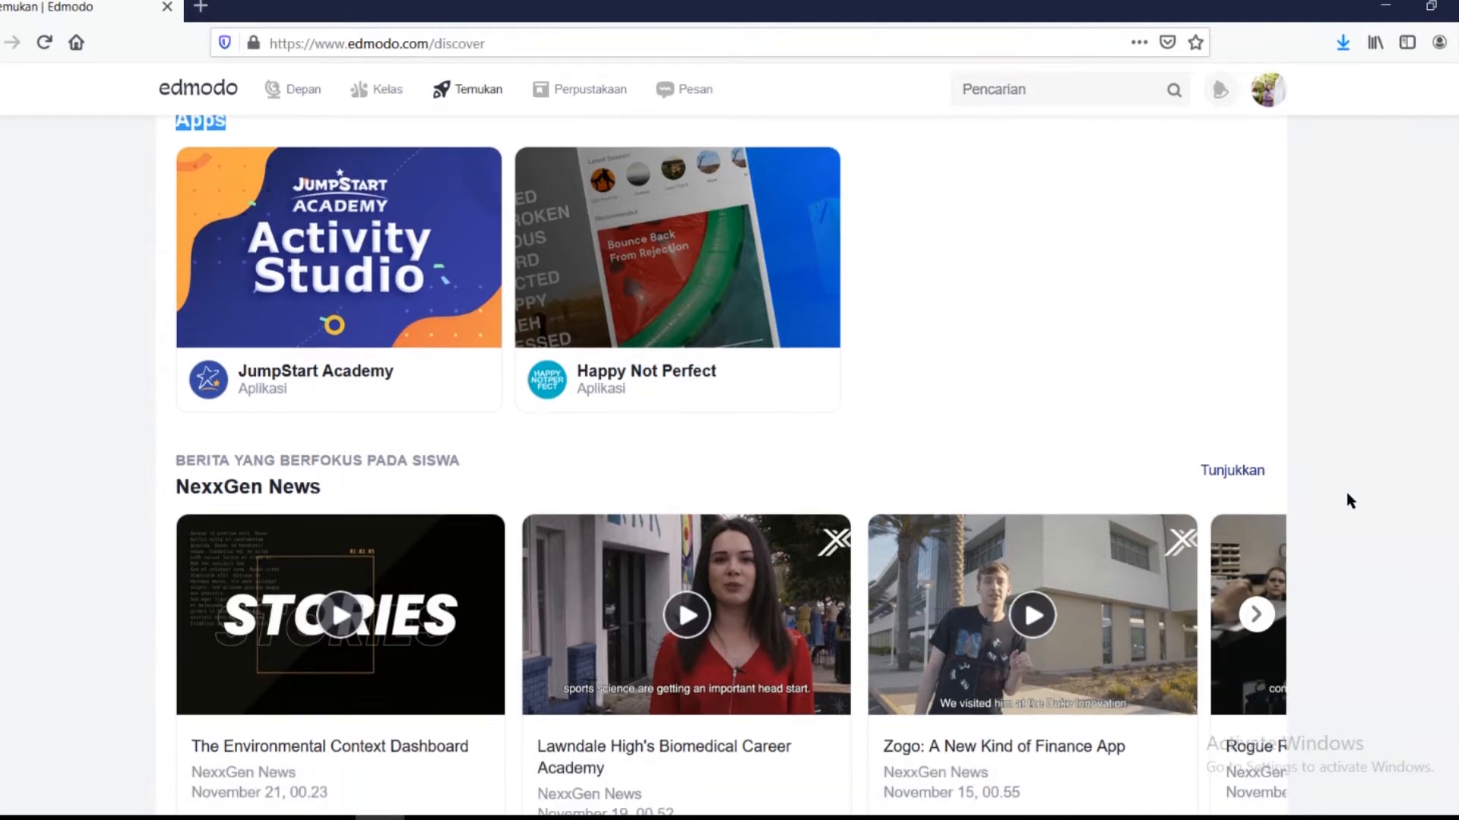
pyautogui.doubleClick(229, 334)
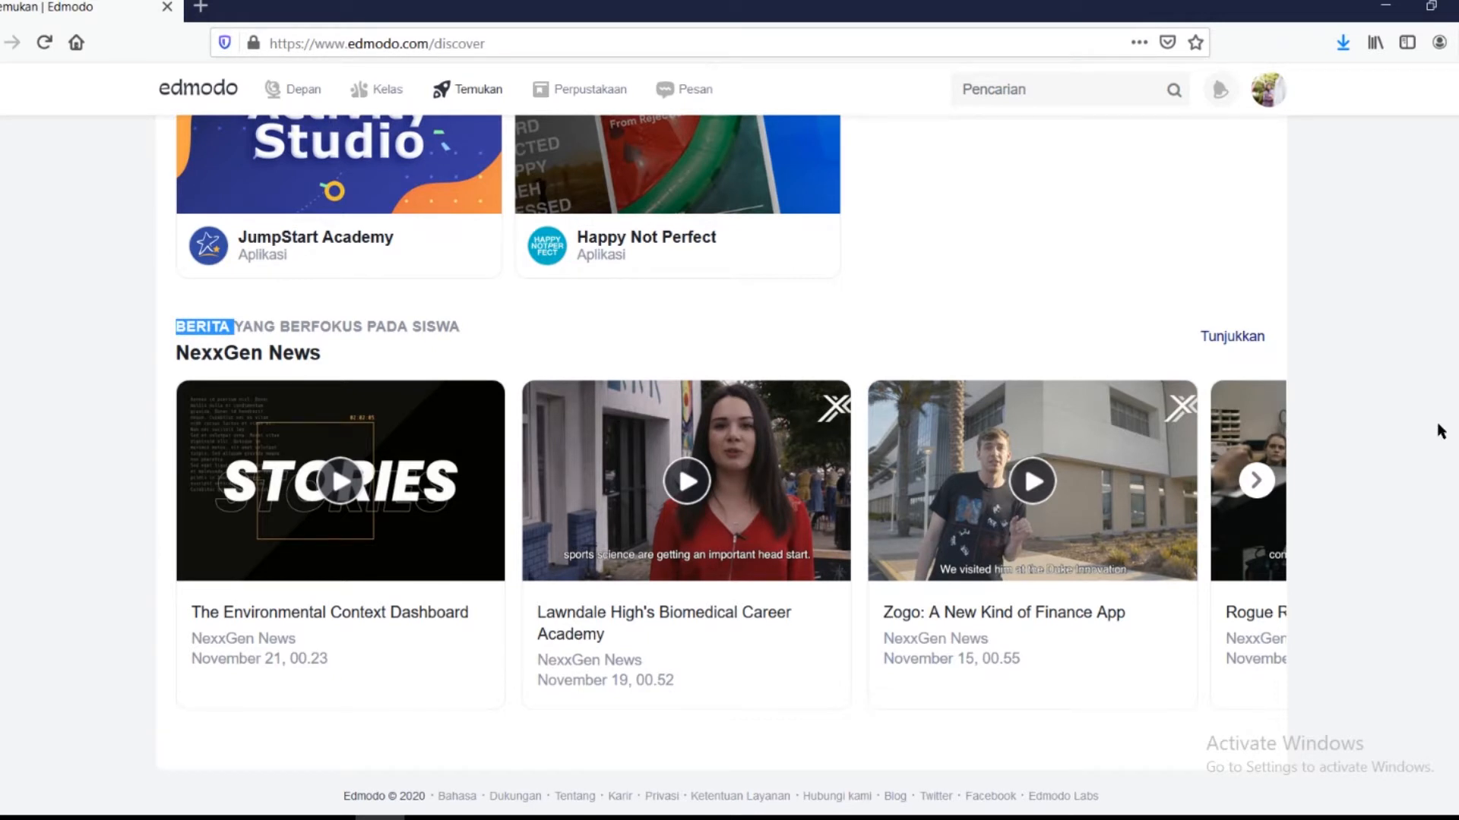
# Open the JumpStart Academy app's detail page from the featured apps and expand its full description.
pyautogui.scroll(5, 372, 286)
pyautogui.scroll(-1, 297, 570)
pyautogui.click(287, 558)
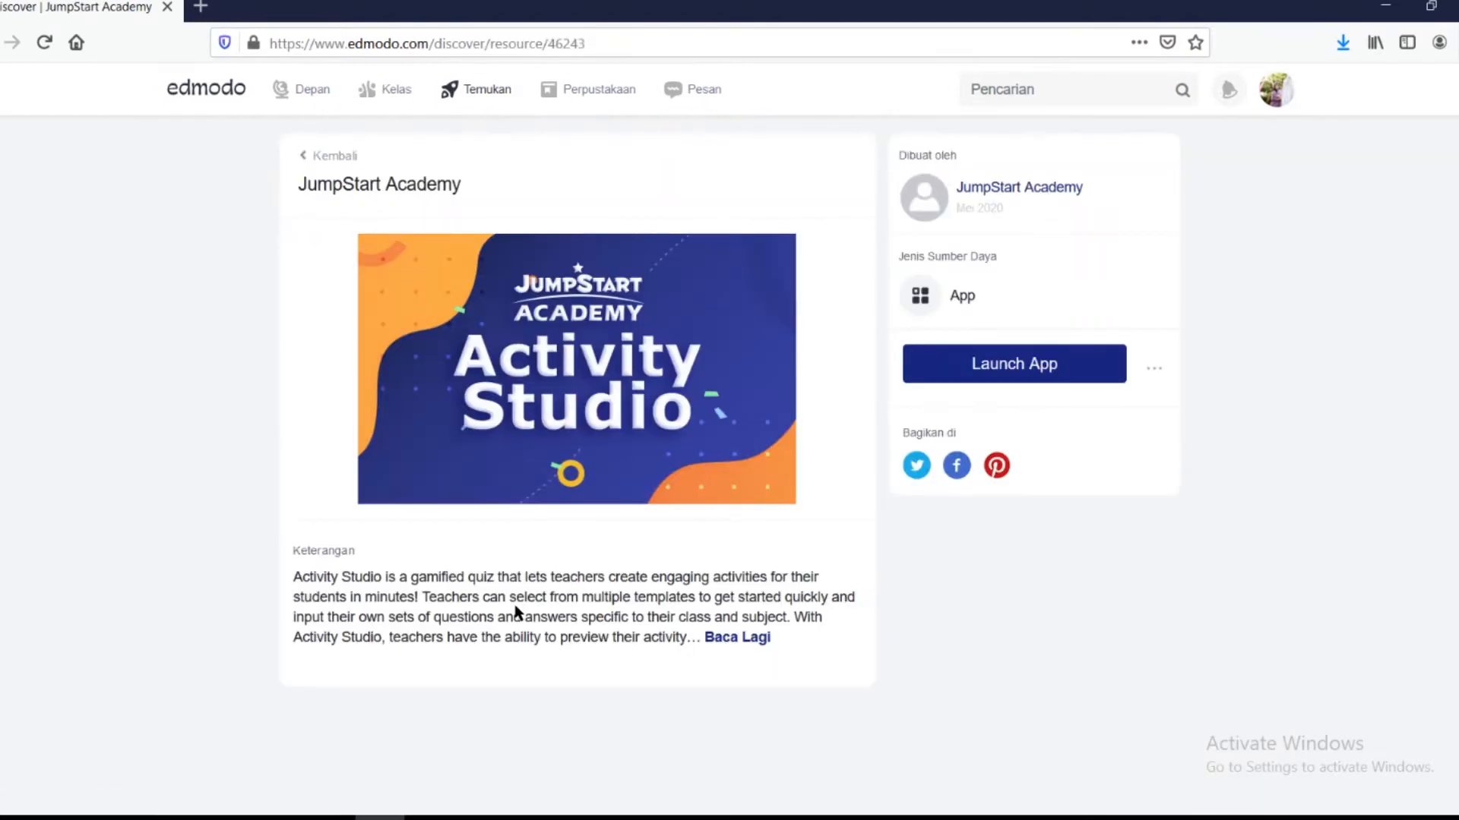
pyautogui.click(746, 639)
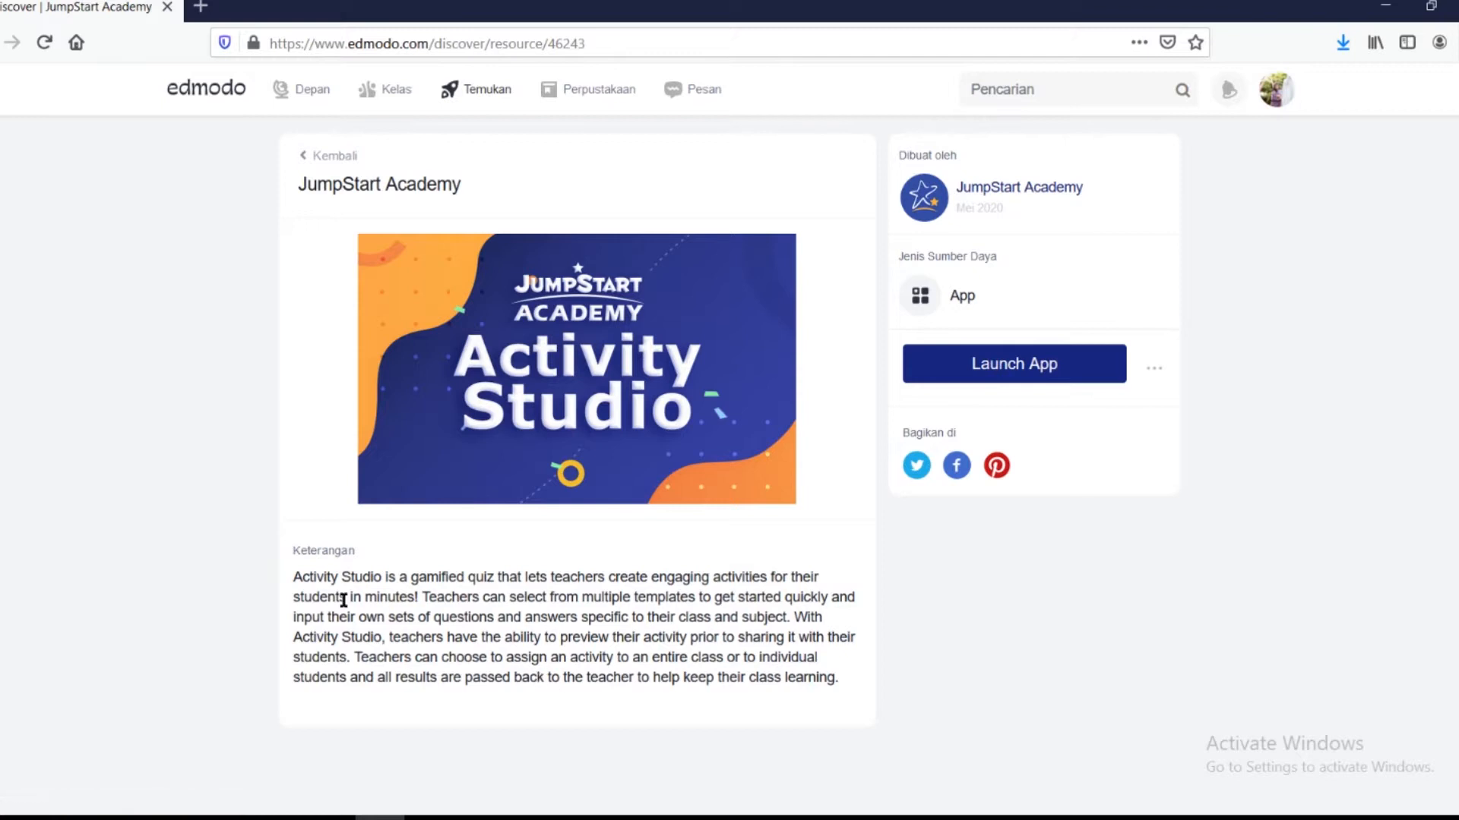
# Read the Activity Studio description, highlighting its opening sentence about creating activities and the word "sharing".
pyautogui.moveTo(293, 578); pyautogui.dragTo(420, 597)
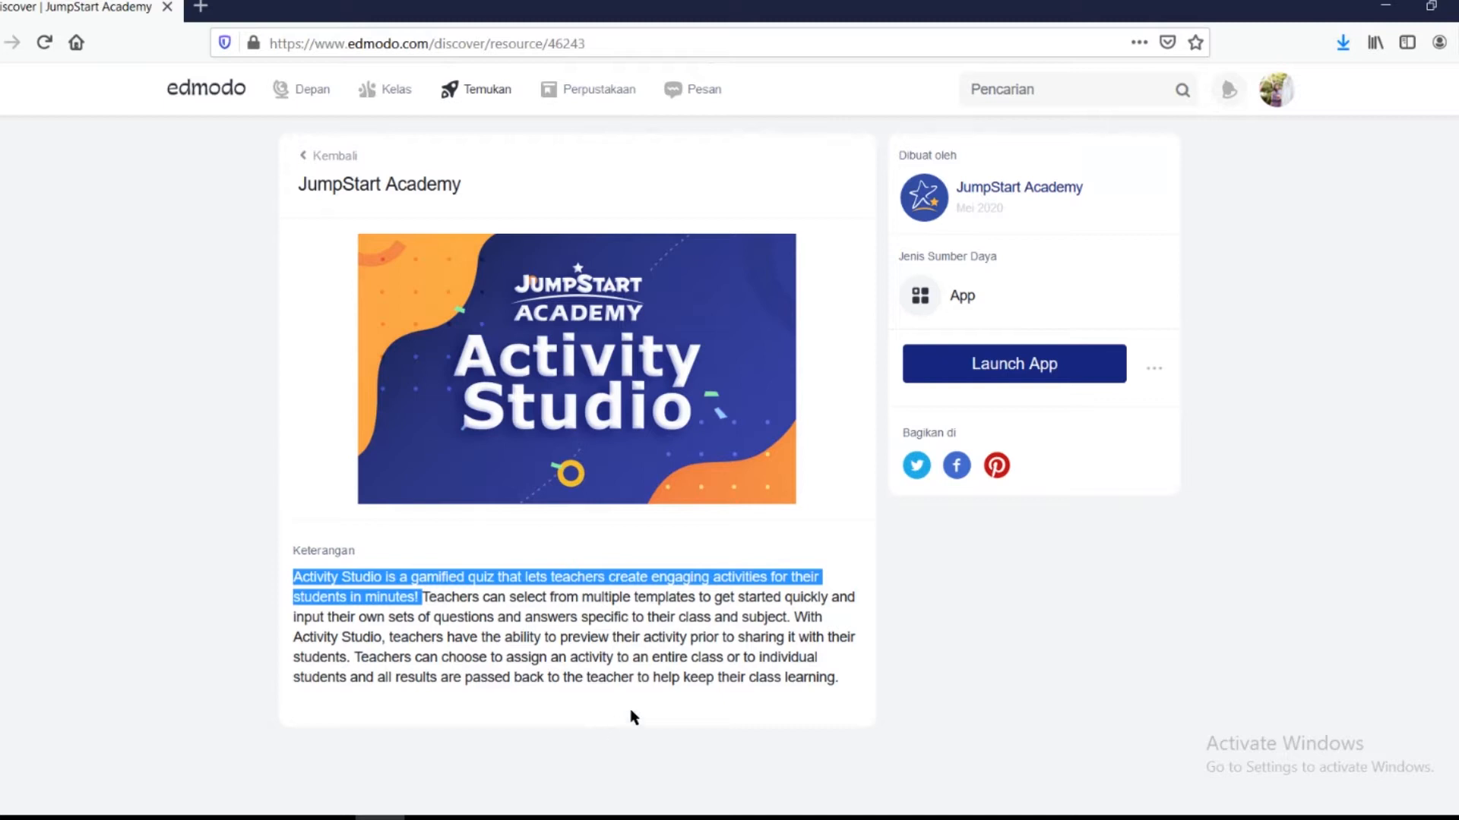
pyautogui.click(655, 666)
pyautogui.doubleClick(750, 636)
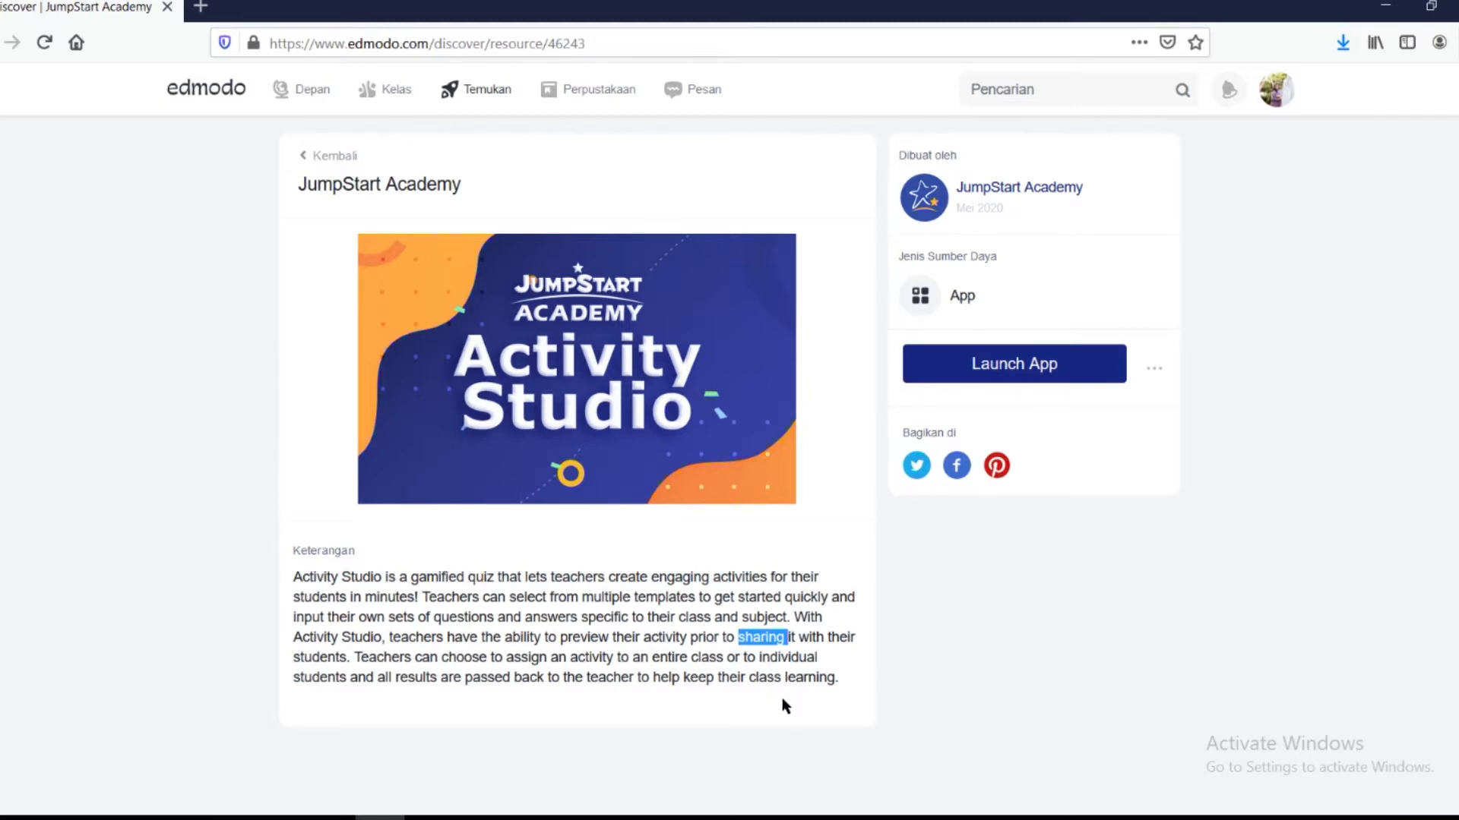
pyautogui.click(783, 699)
pyautogui.click(919, 625)
# Launch the JumpStart Academy app and go through the feature list on its welcome screen.
pyautogui.click(1005, 367)
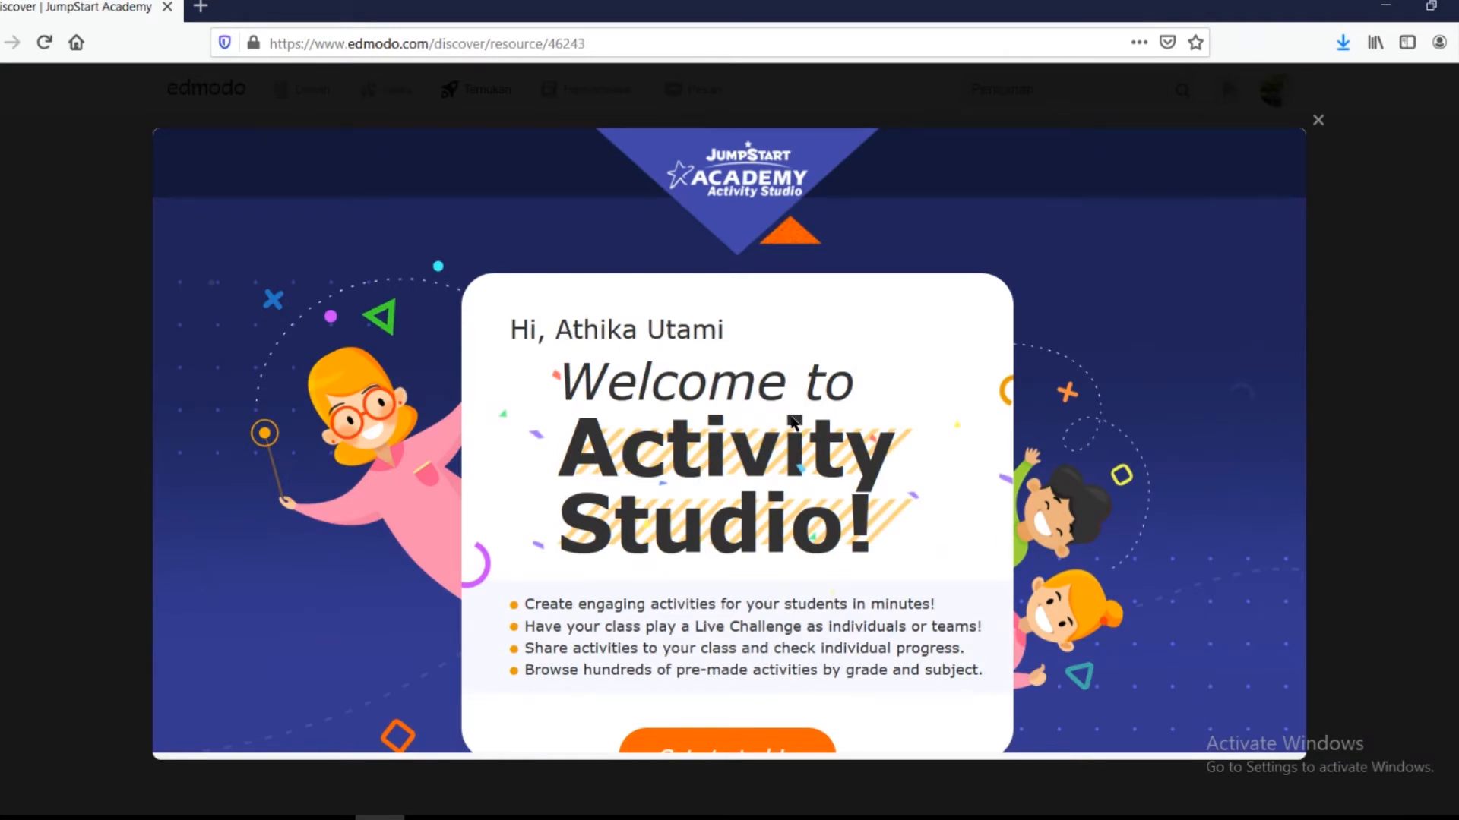
pyautogui.scroll(-1, 793, 423)
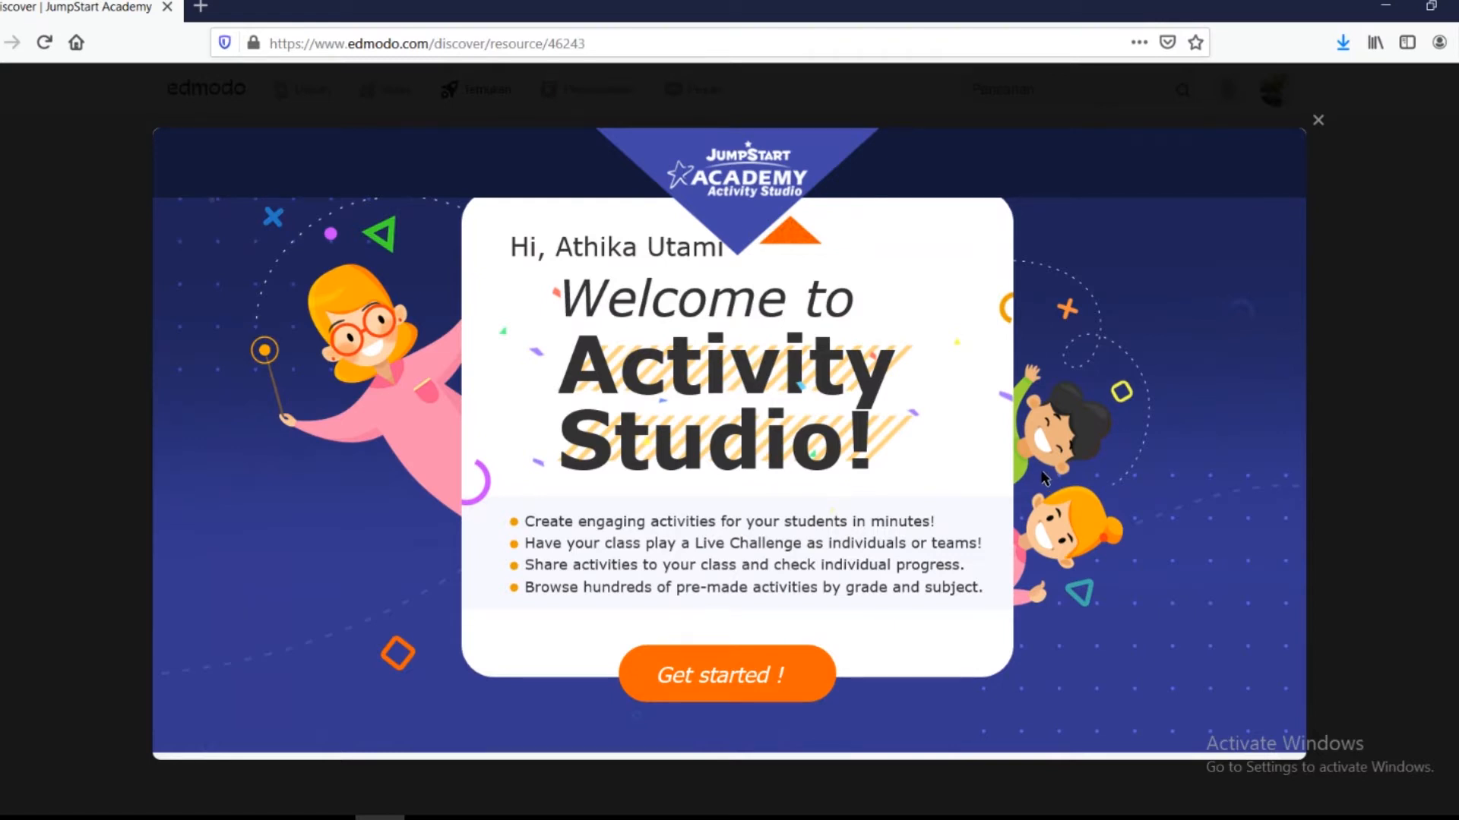
pyautogui.moveTo(526, 521); pyautogui.dragTo(705, 518)
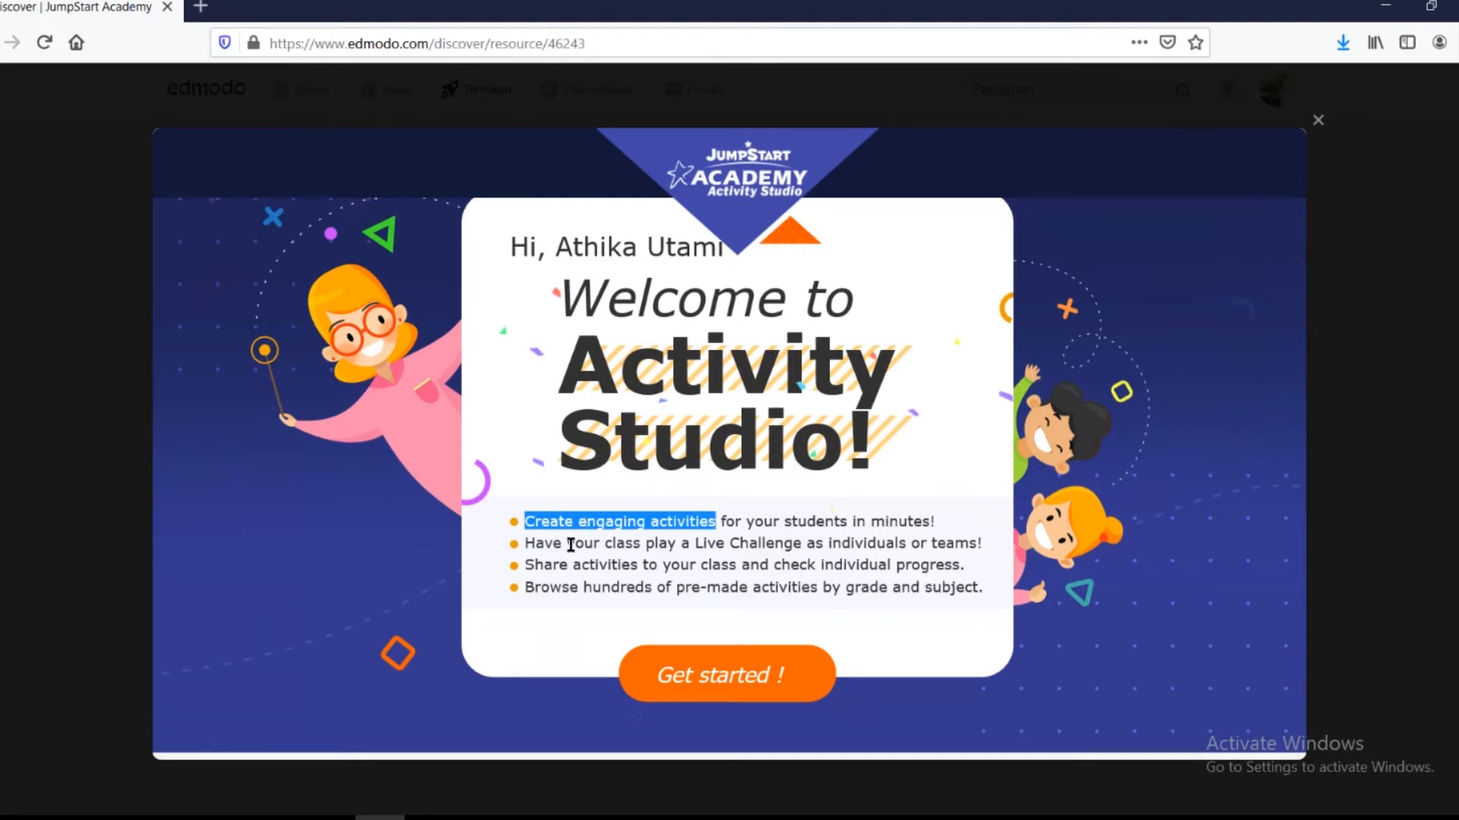
pyautogui.moveTo(643, 543); pyautogui.dragTo(808, 543)
pyautogui.moveTo(532, 564); pyautogui.dragTo(641, 566)
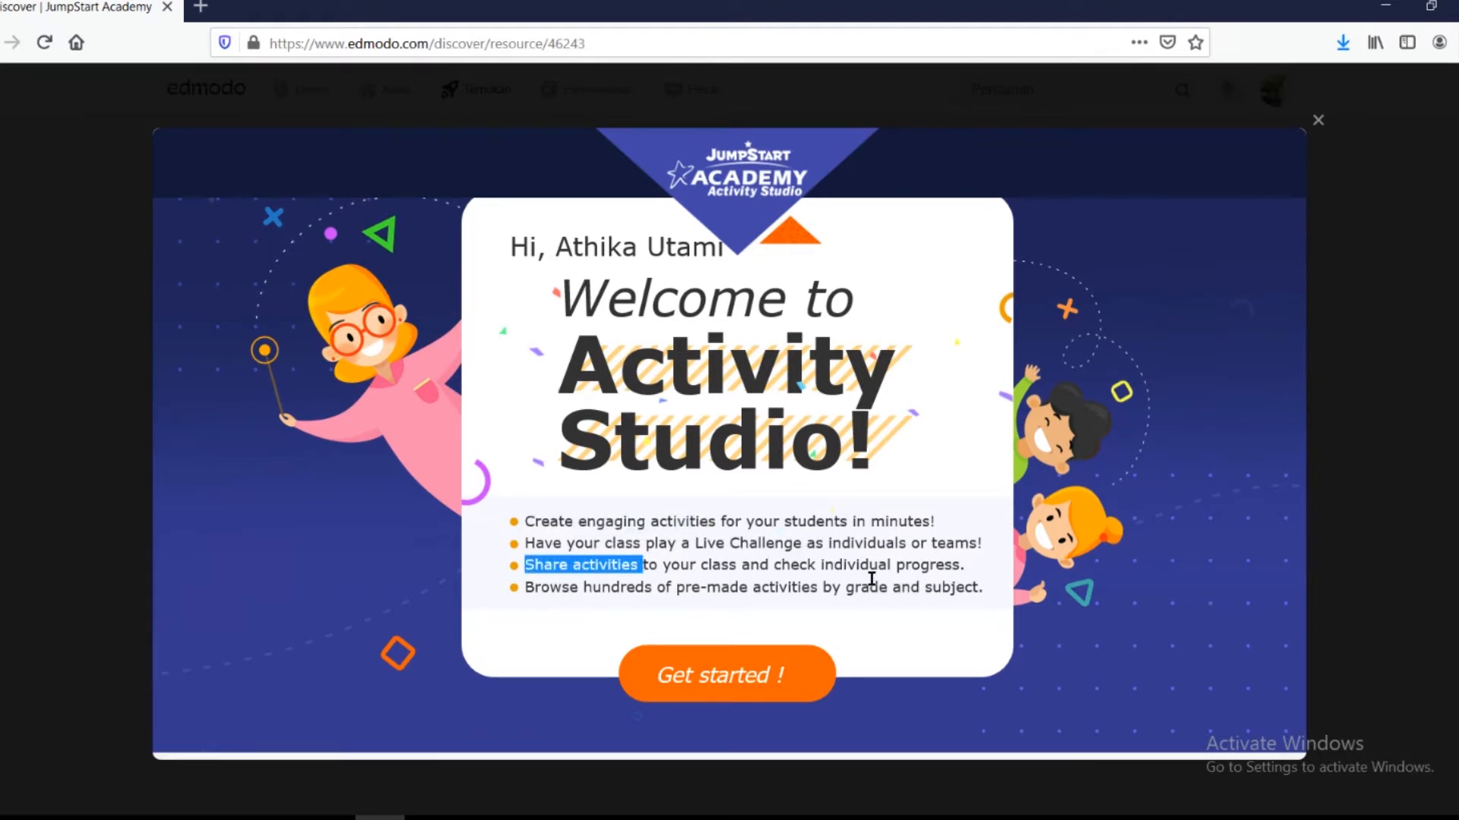
pyautogui.click(821, 567)
pyautogui.moveTo(821, 566); pyautogui.dragTo(963, 568)
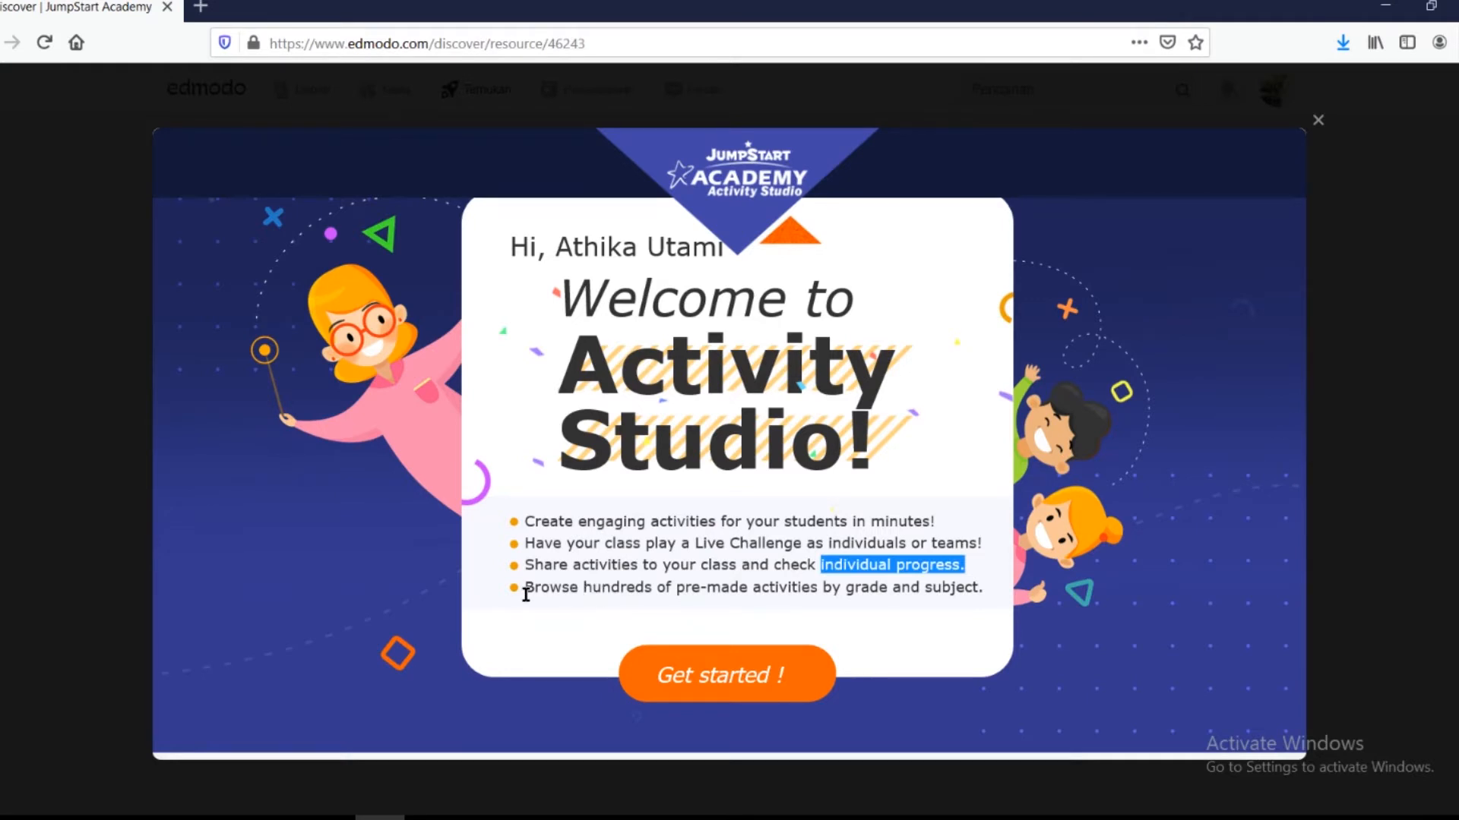
pyautogui.moveTo(527, 591); pyautogui.dragTo(822, 590)
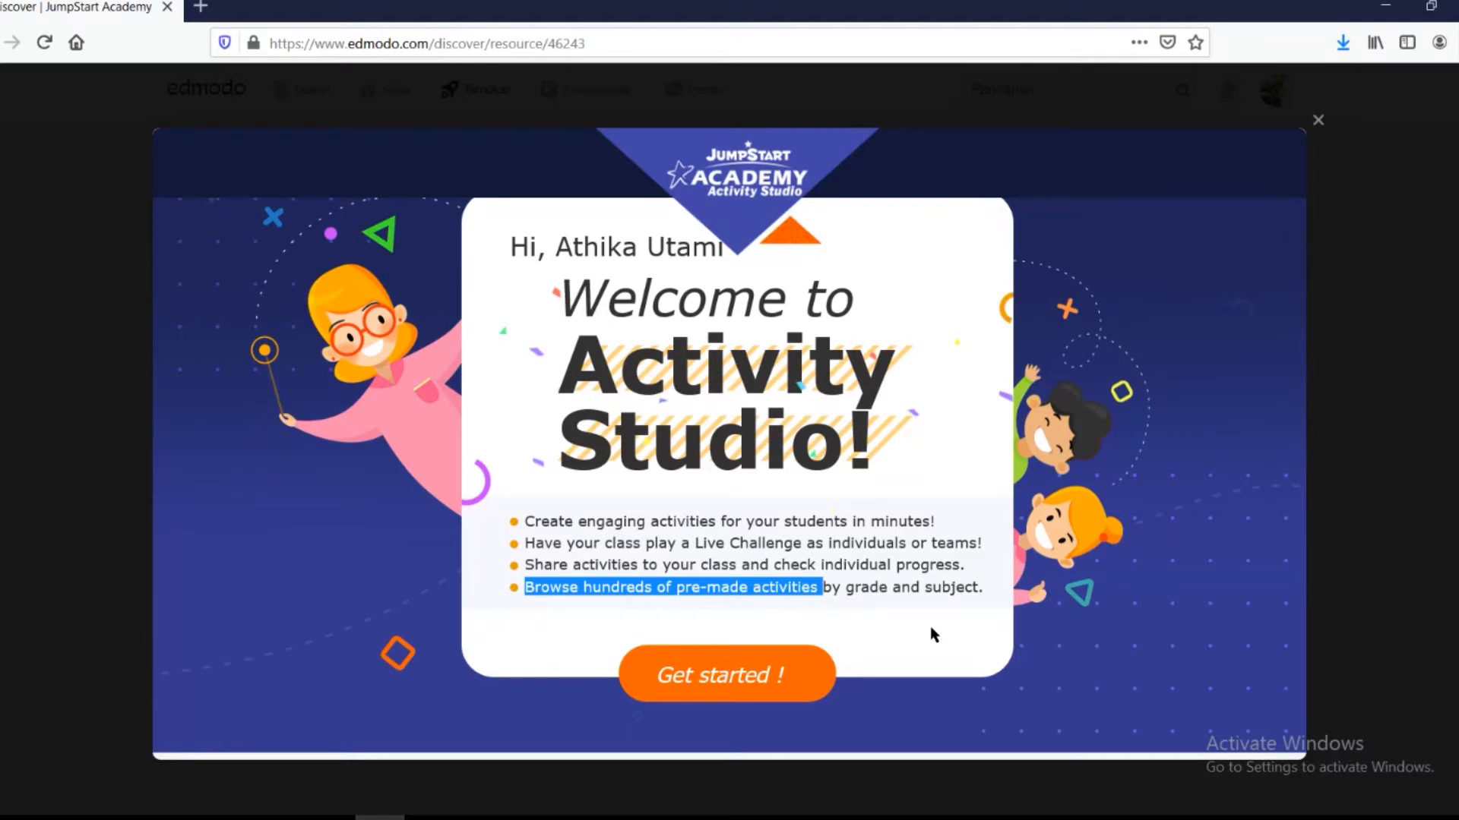
# Get started in Activity Studio and show the Public Activities list.
pyautogui.click(723, 683)
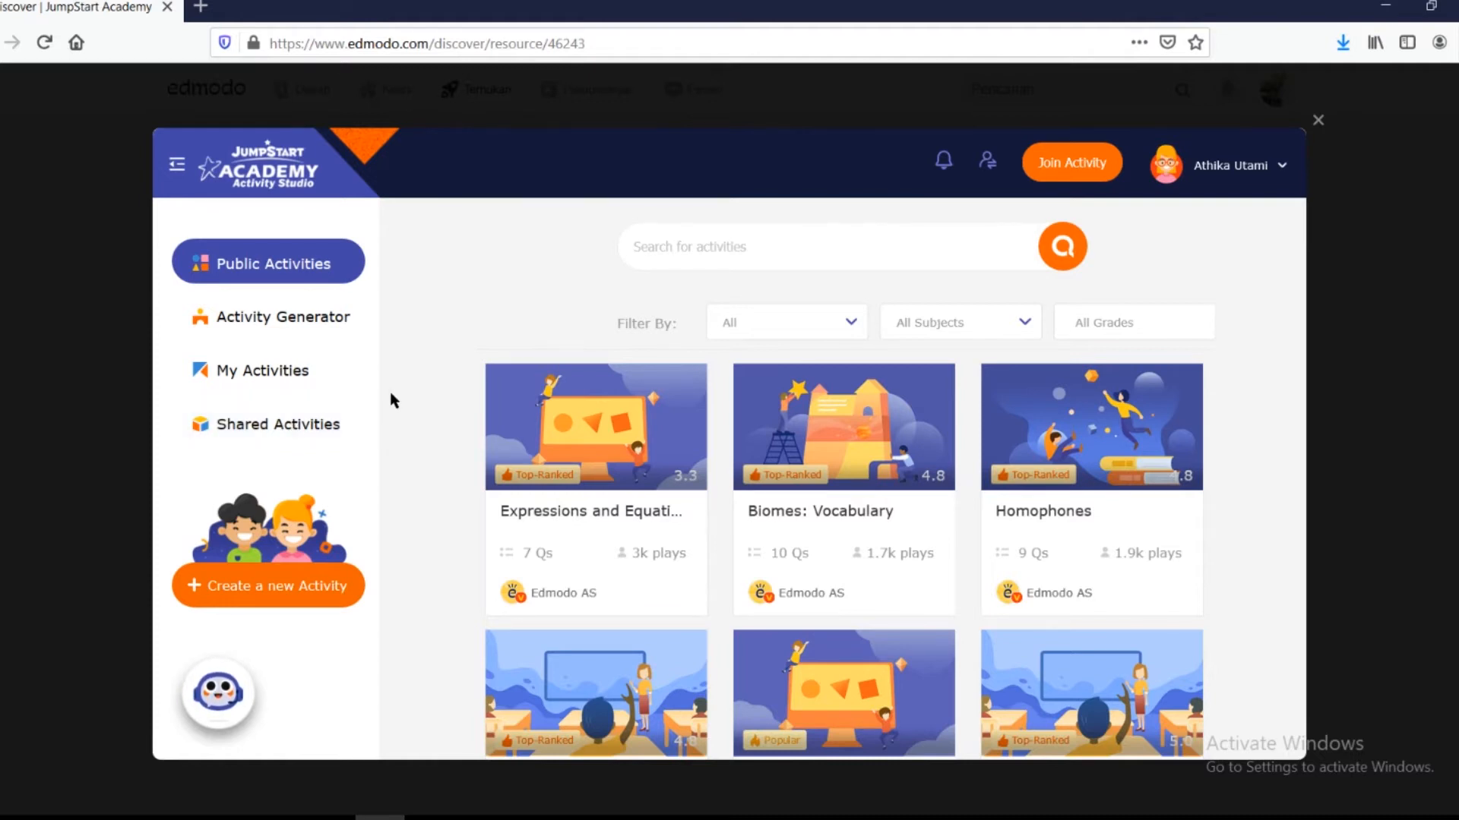
pyautogui.moveTo(1135, 430)
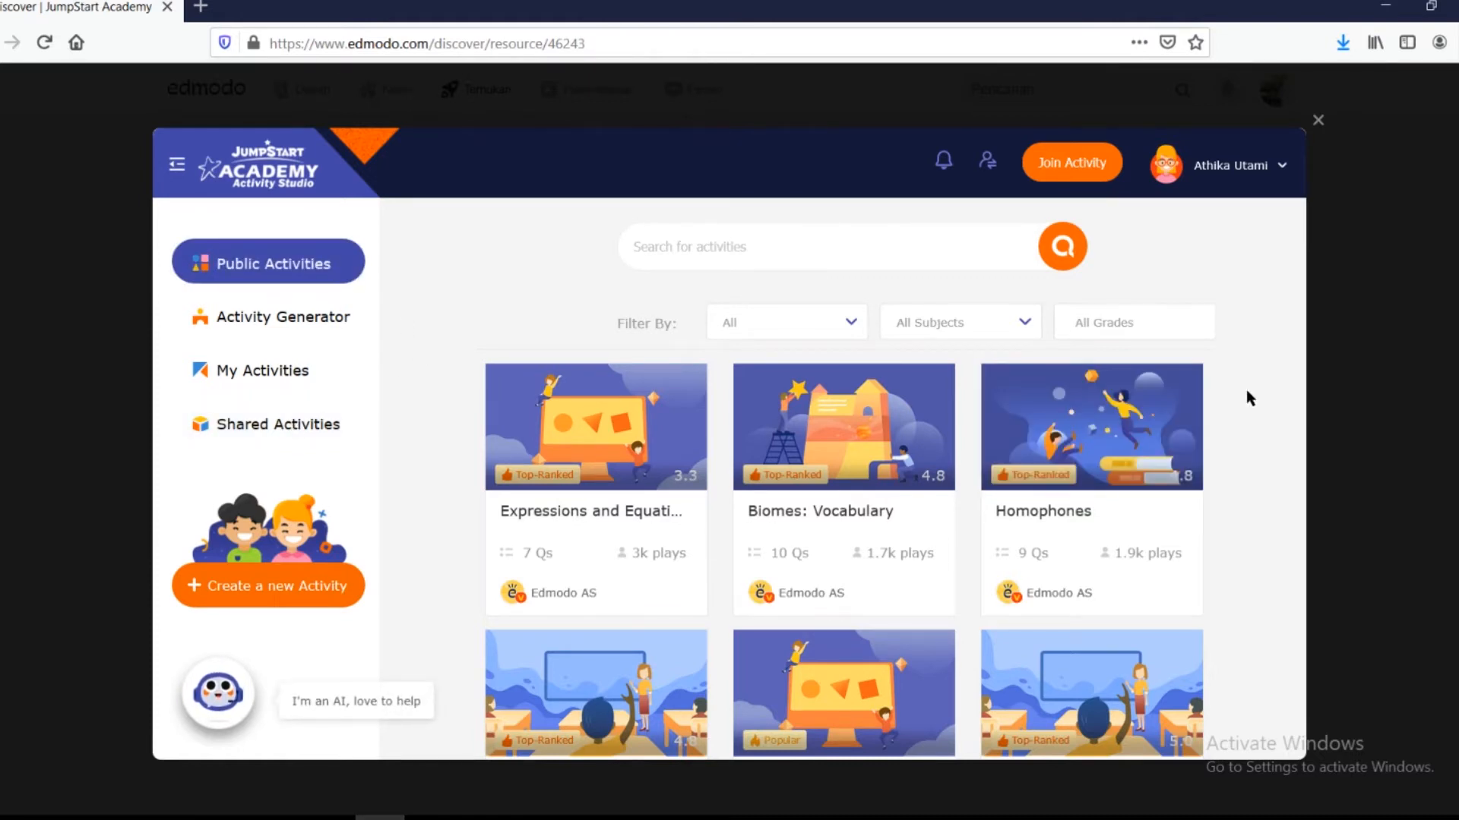
pyautogui.scroll(-2, 1246, 390)
pyautogui.click(327, 267)
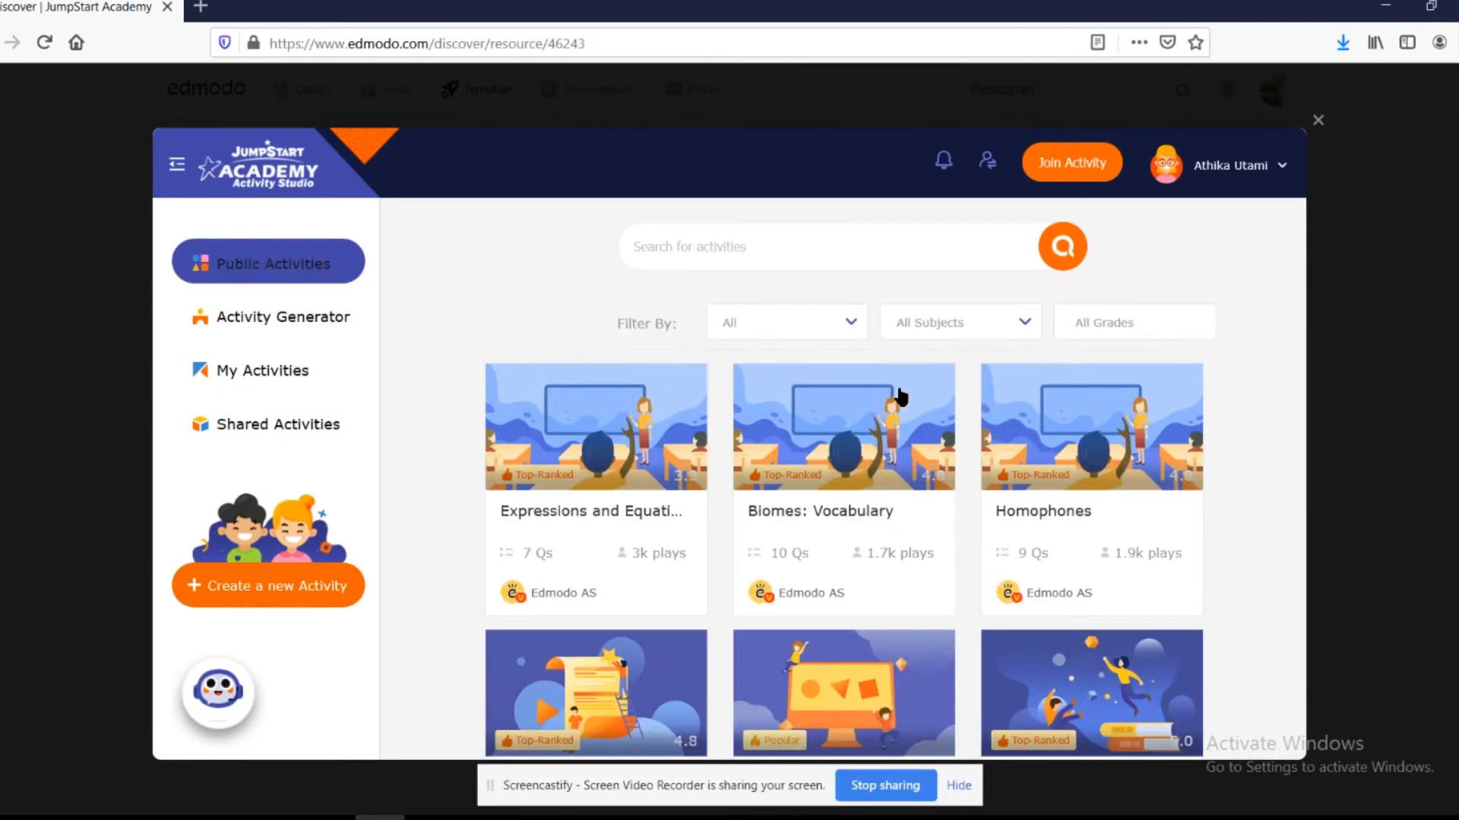
# View the details of The Solar System and Planets public activity and return to the Public Activities list.
pyautogui.scroll(-3, 1238, 403)
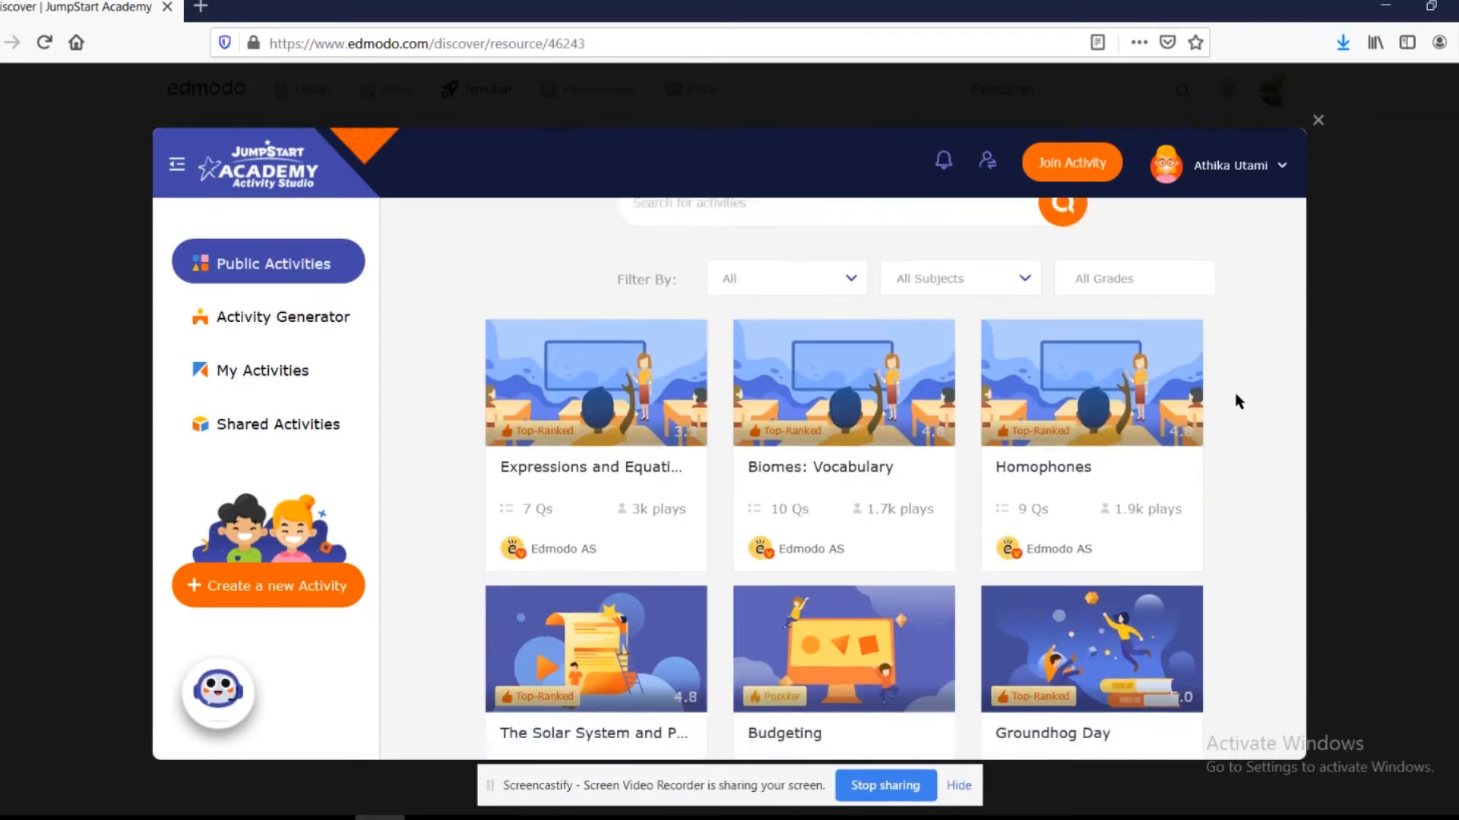
pyautogui.scroll(-7, 1235, 393)
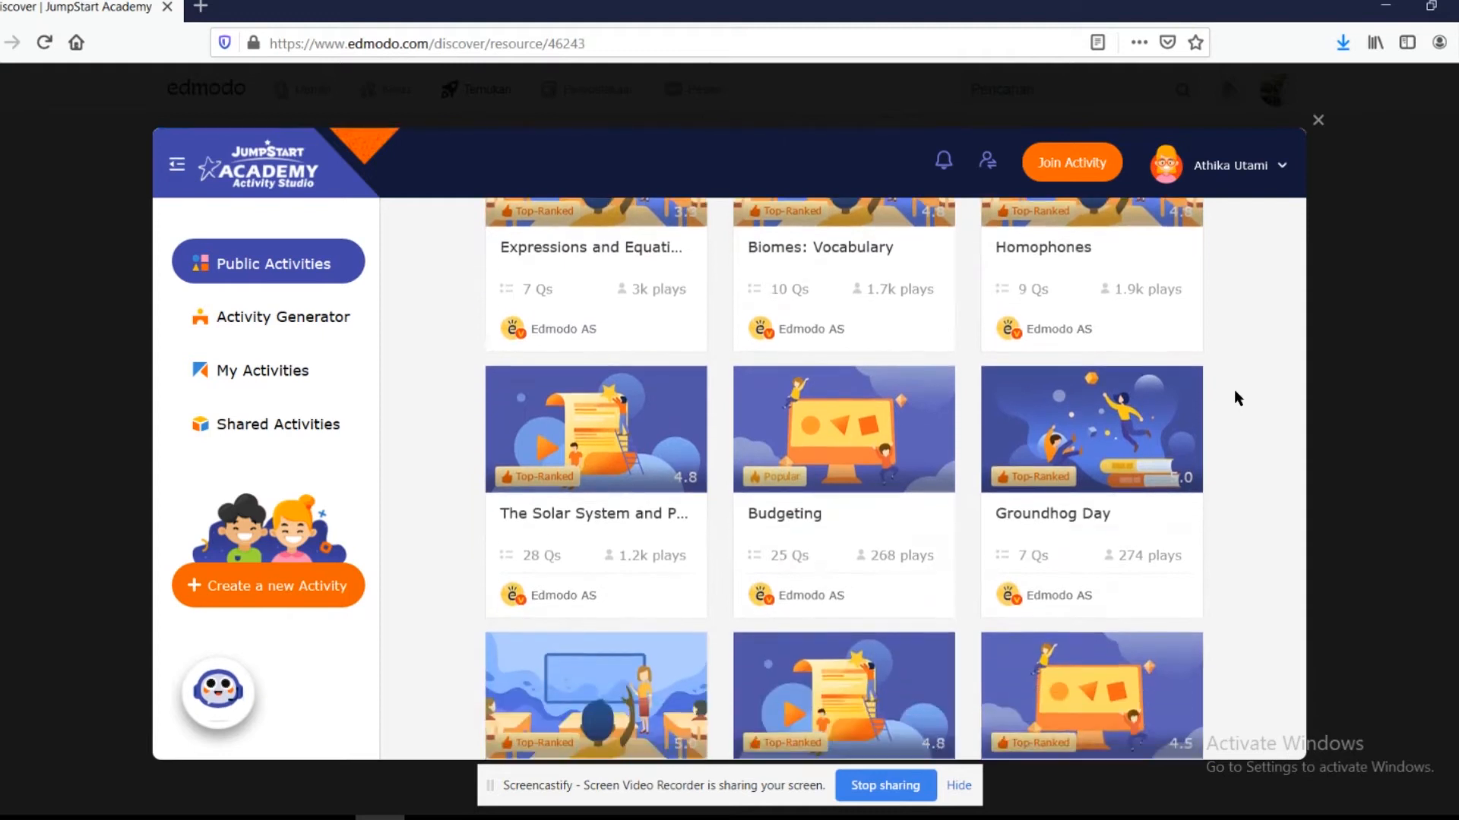
pyautogui.scroll(-6, 1234, 389)
pyautogui.scroll(15, 1233, 389)
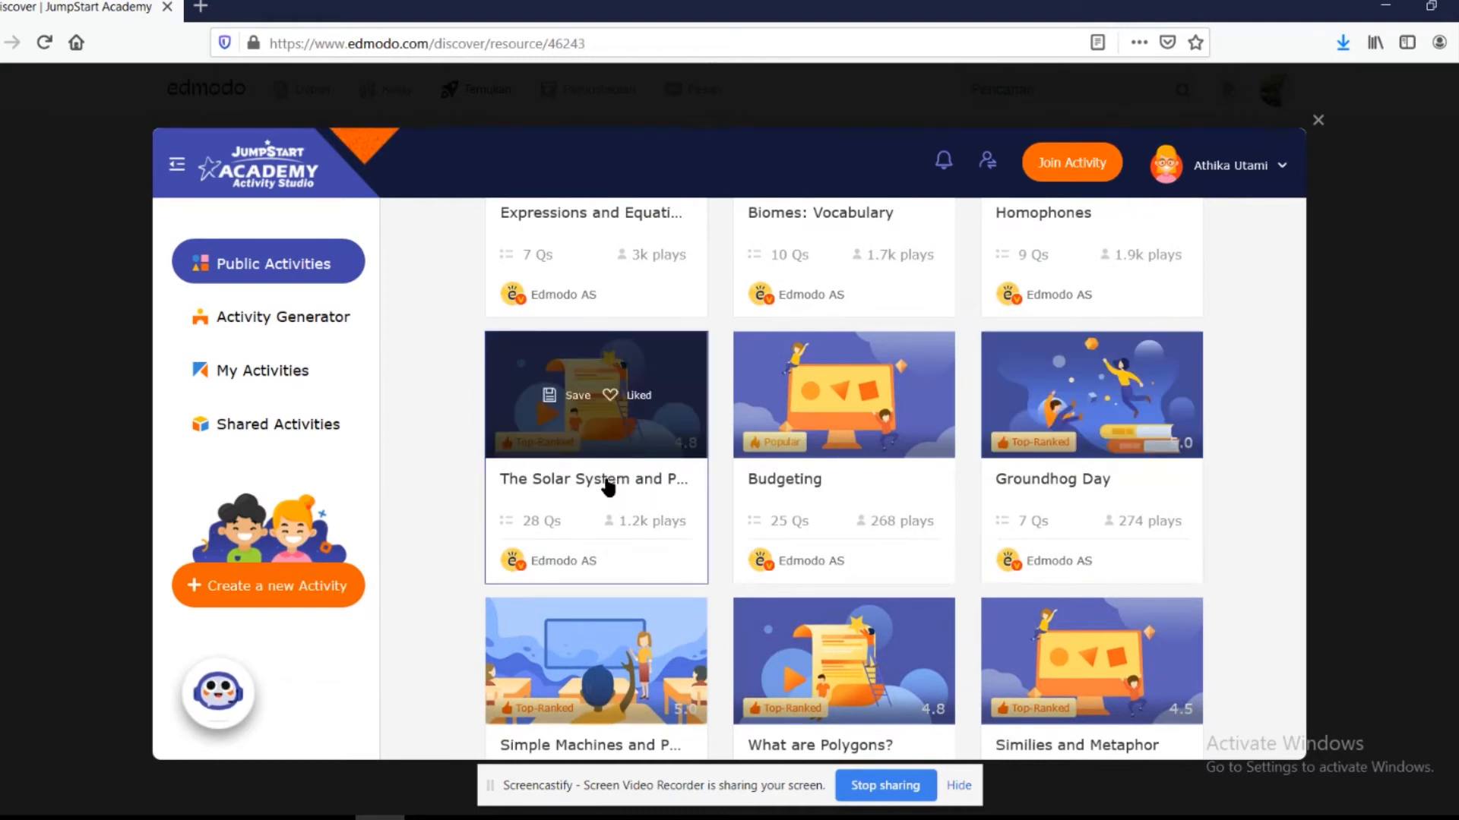
pyautogui.click(608, 483)
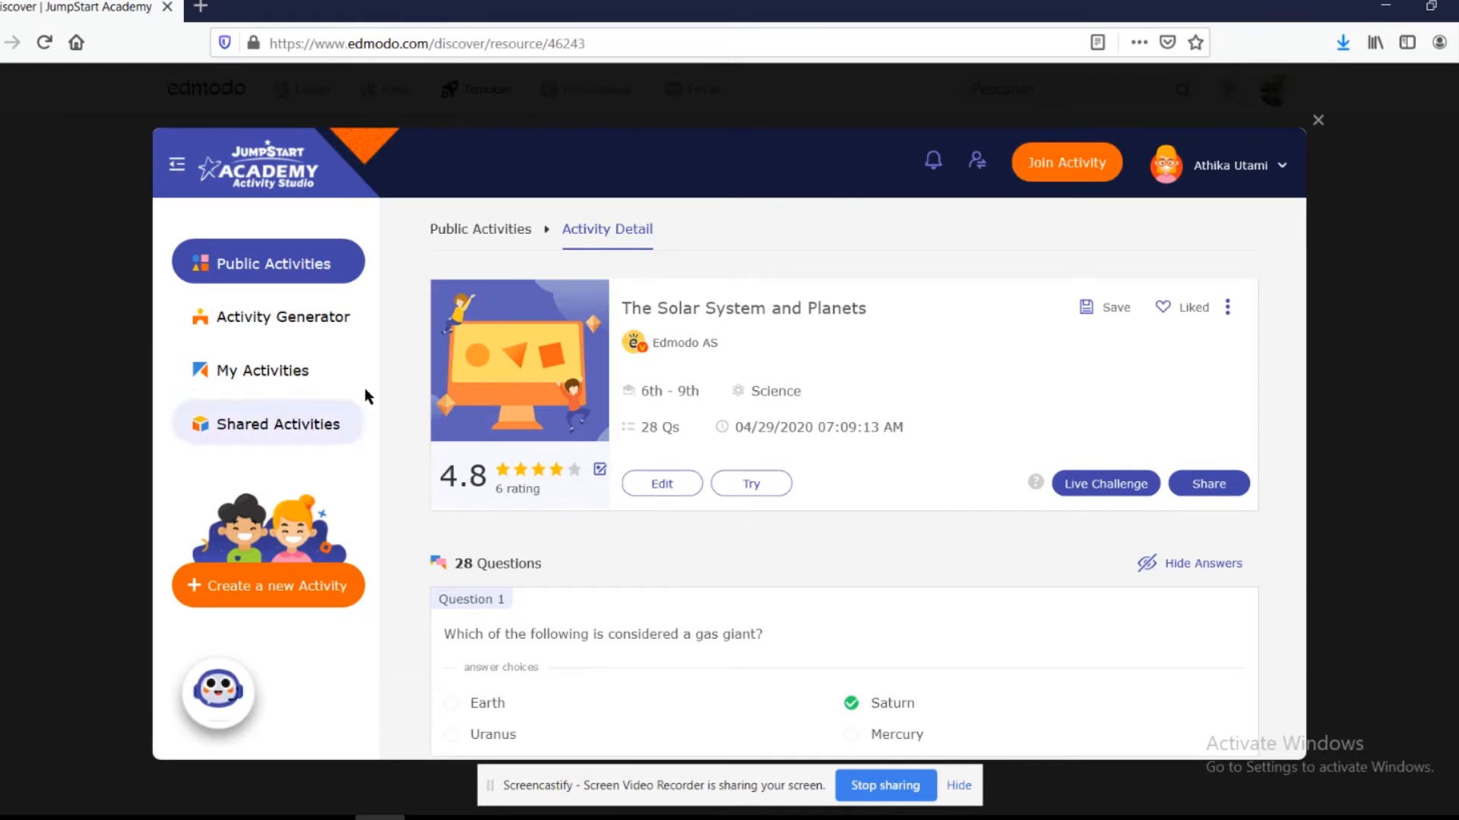
pyautogui.click(326, 261)
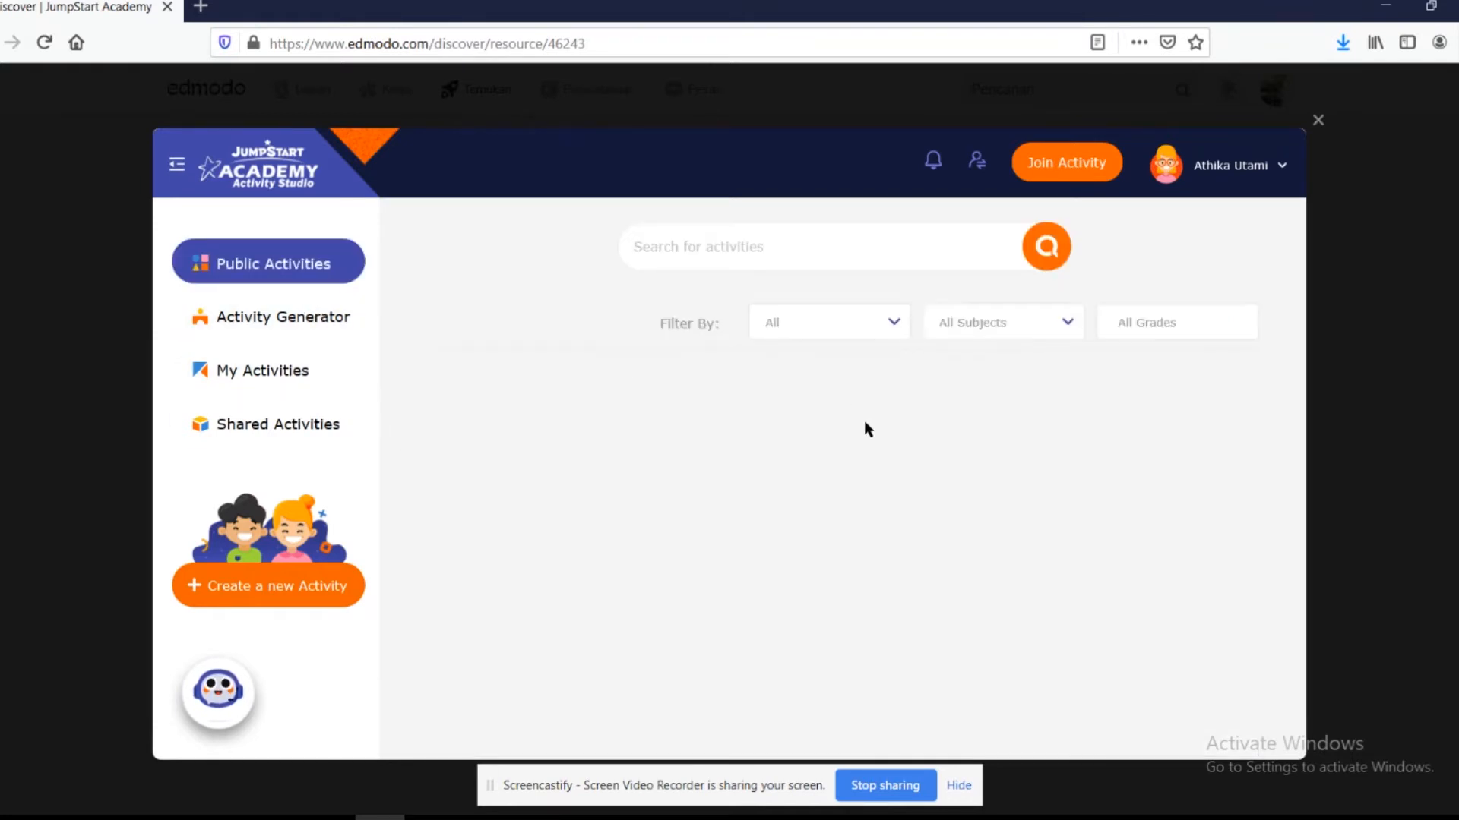
# Browse the Public Activities list, view the details of the Budgeting activity and return to the list.
pyautogui.scroll(-2, 945, 508)
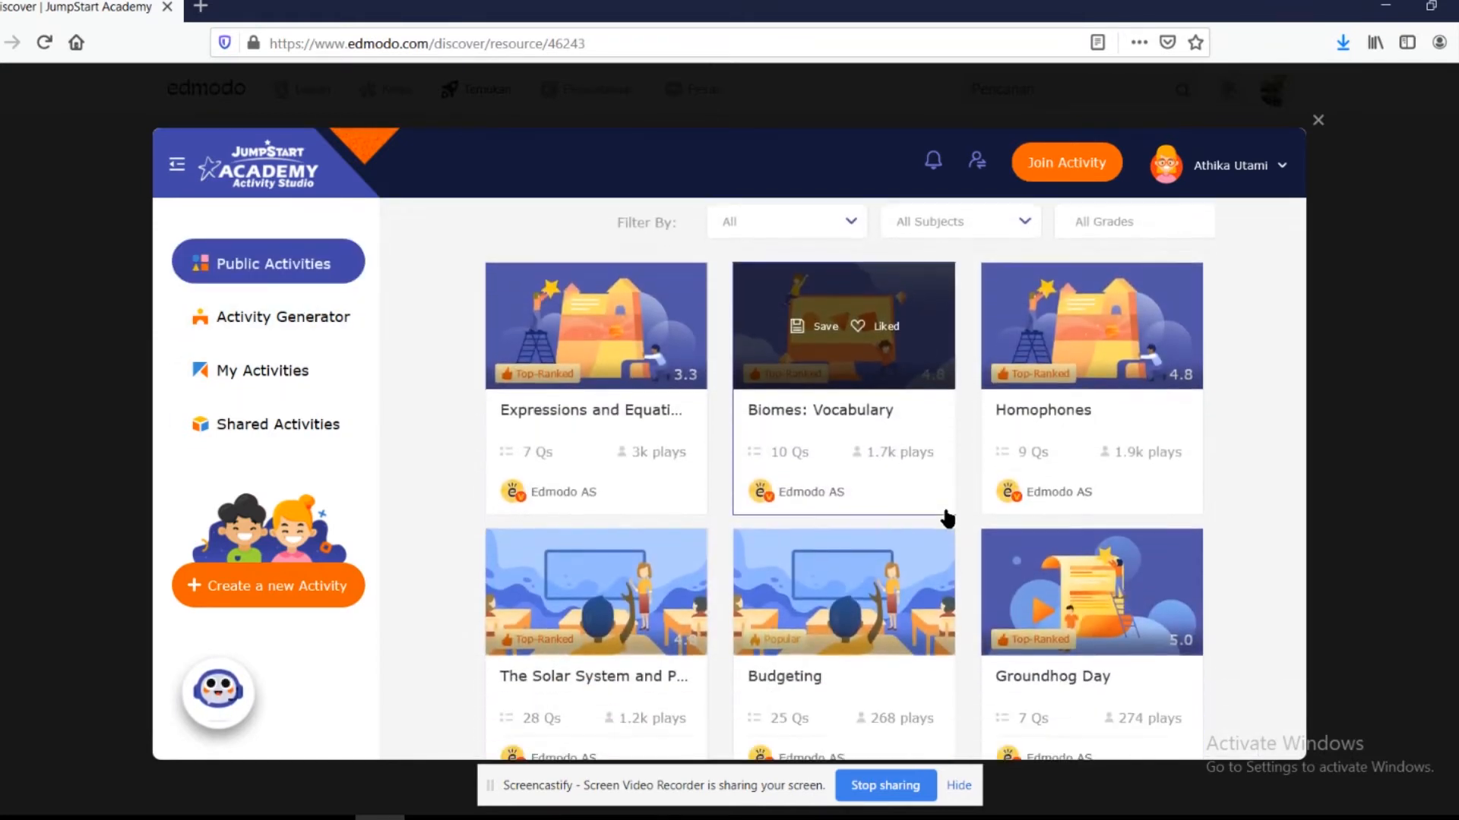
pyautogui.scroll(-1, 946, 519)
pyautogui.scroll(-2, 947, 519)
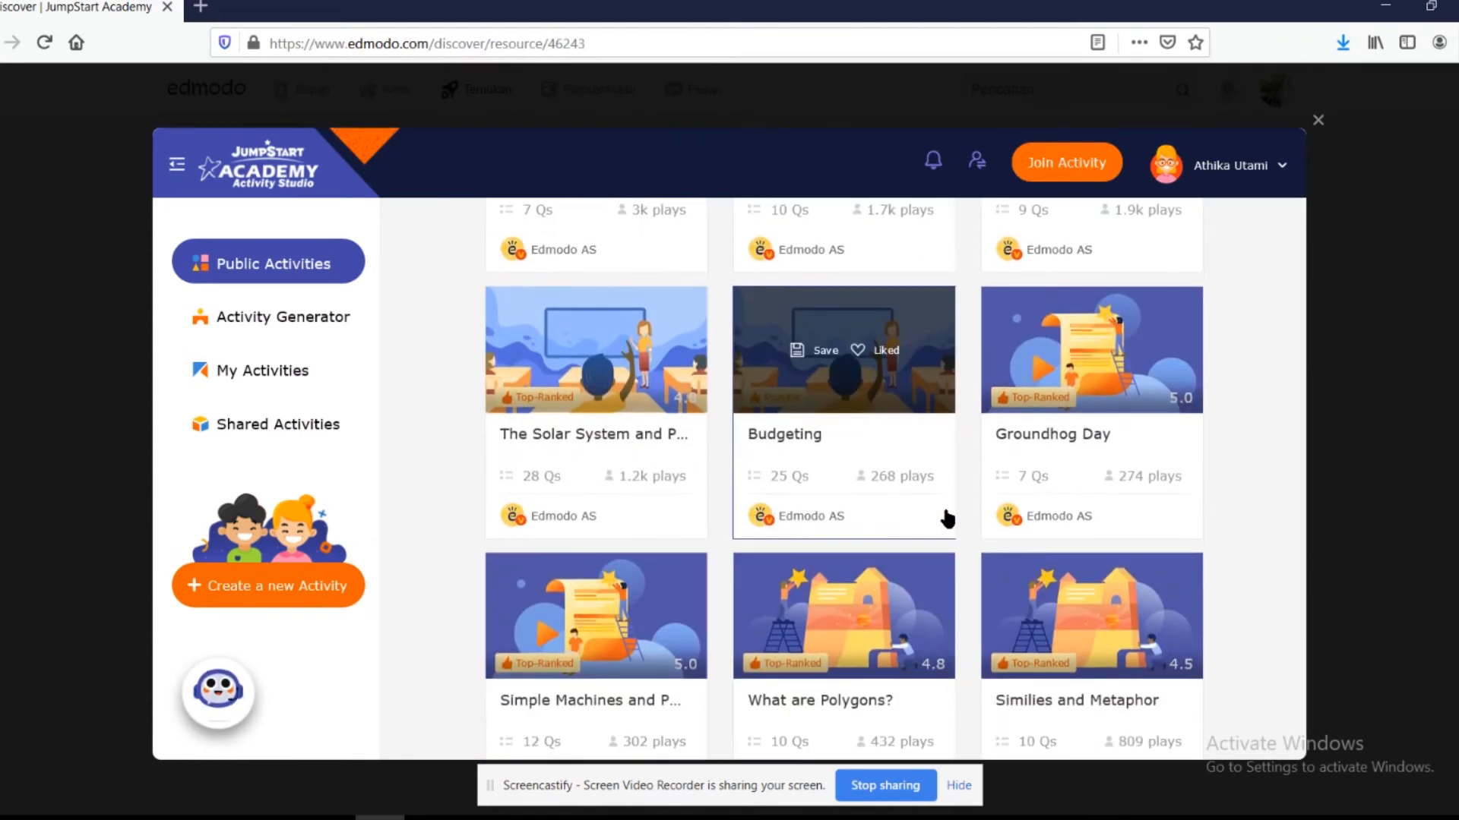
pyautogui.scroll(-1, 946, 519)
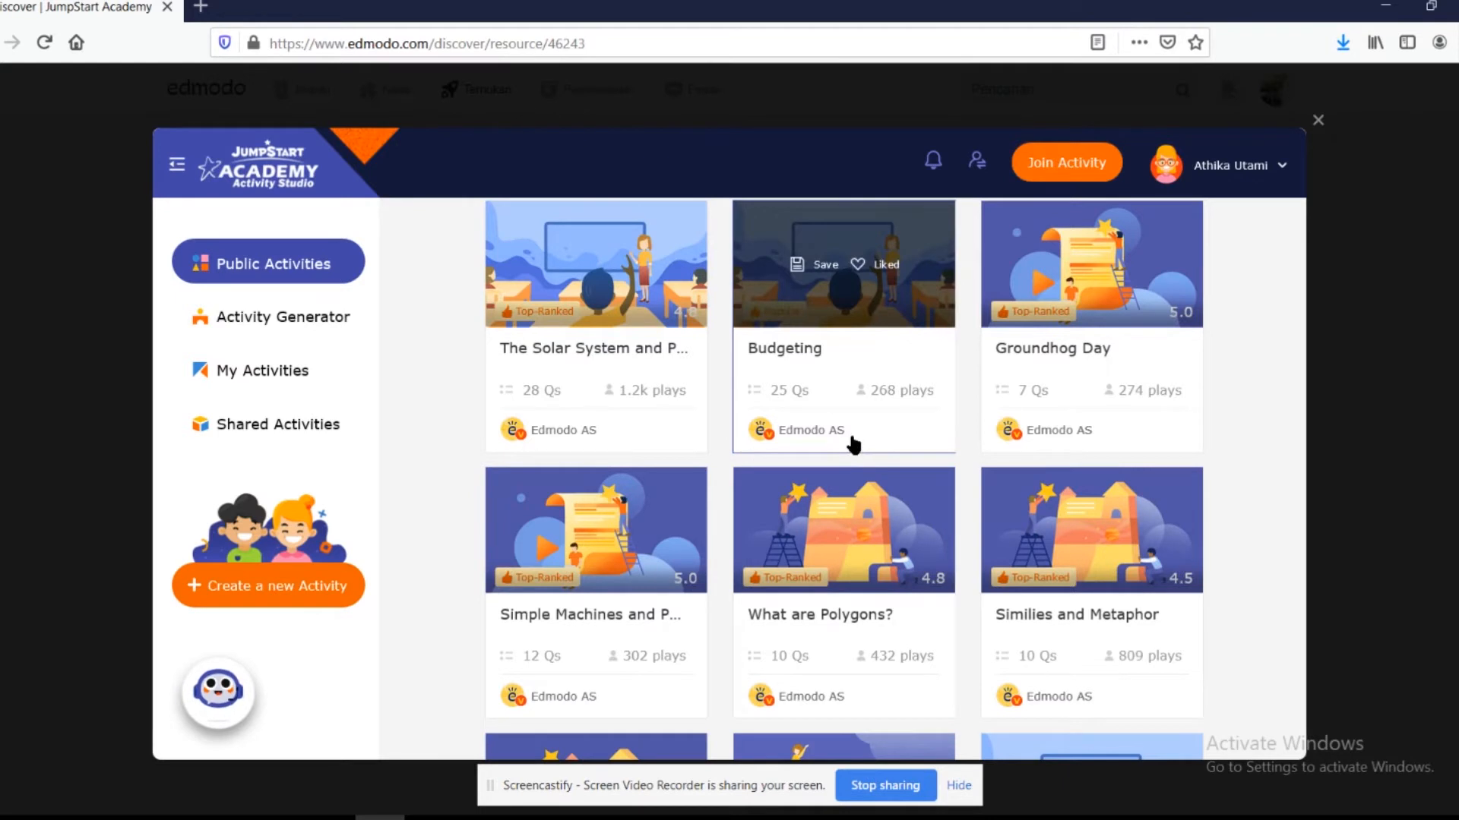
pyautogui.moveTo(854, 444); pyautogui.dragTo(772, 446)
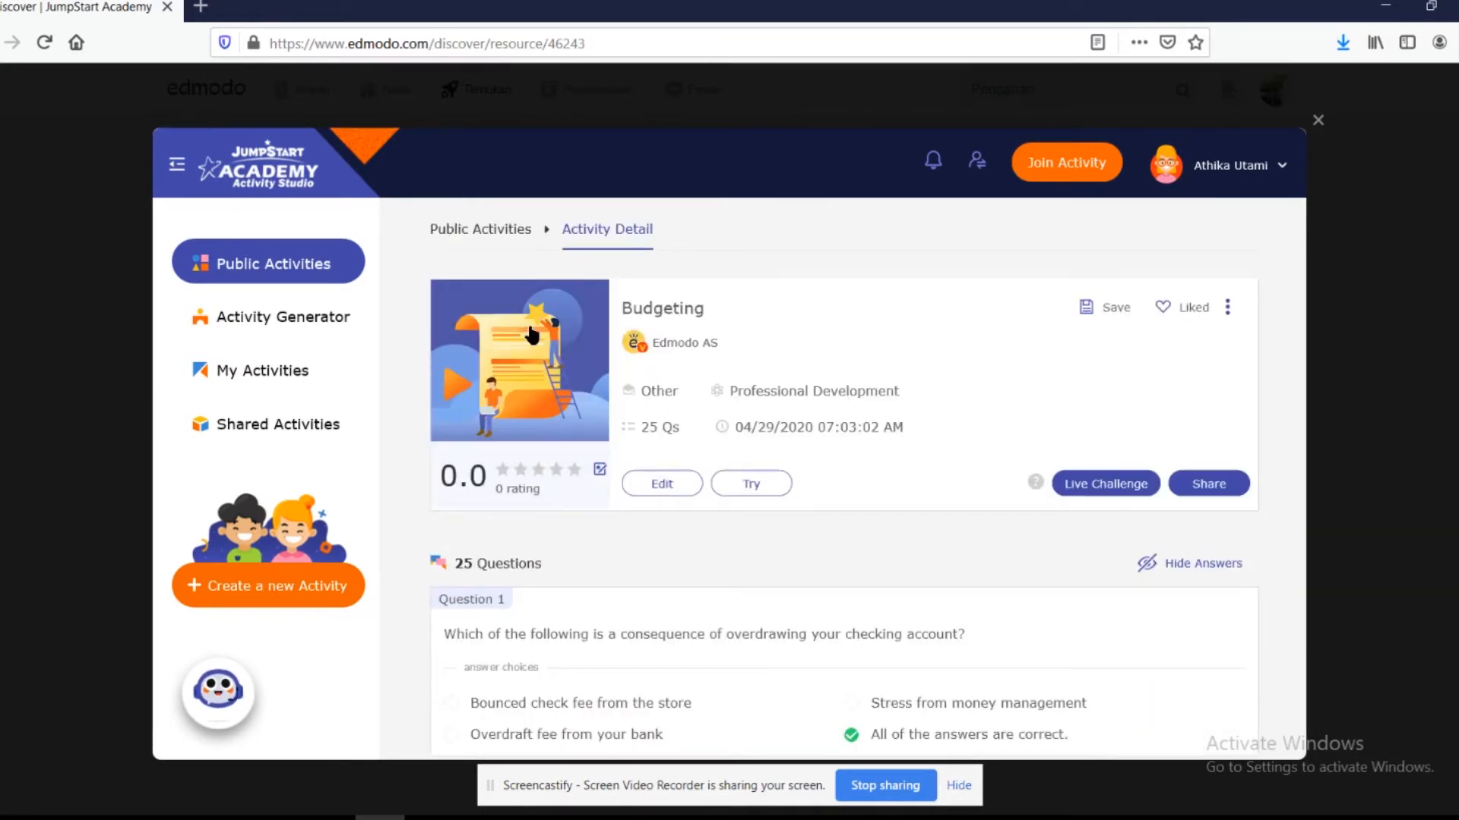
pyautogui.click(482, 231)
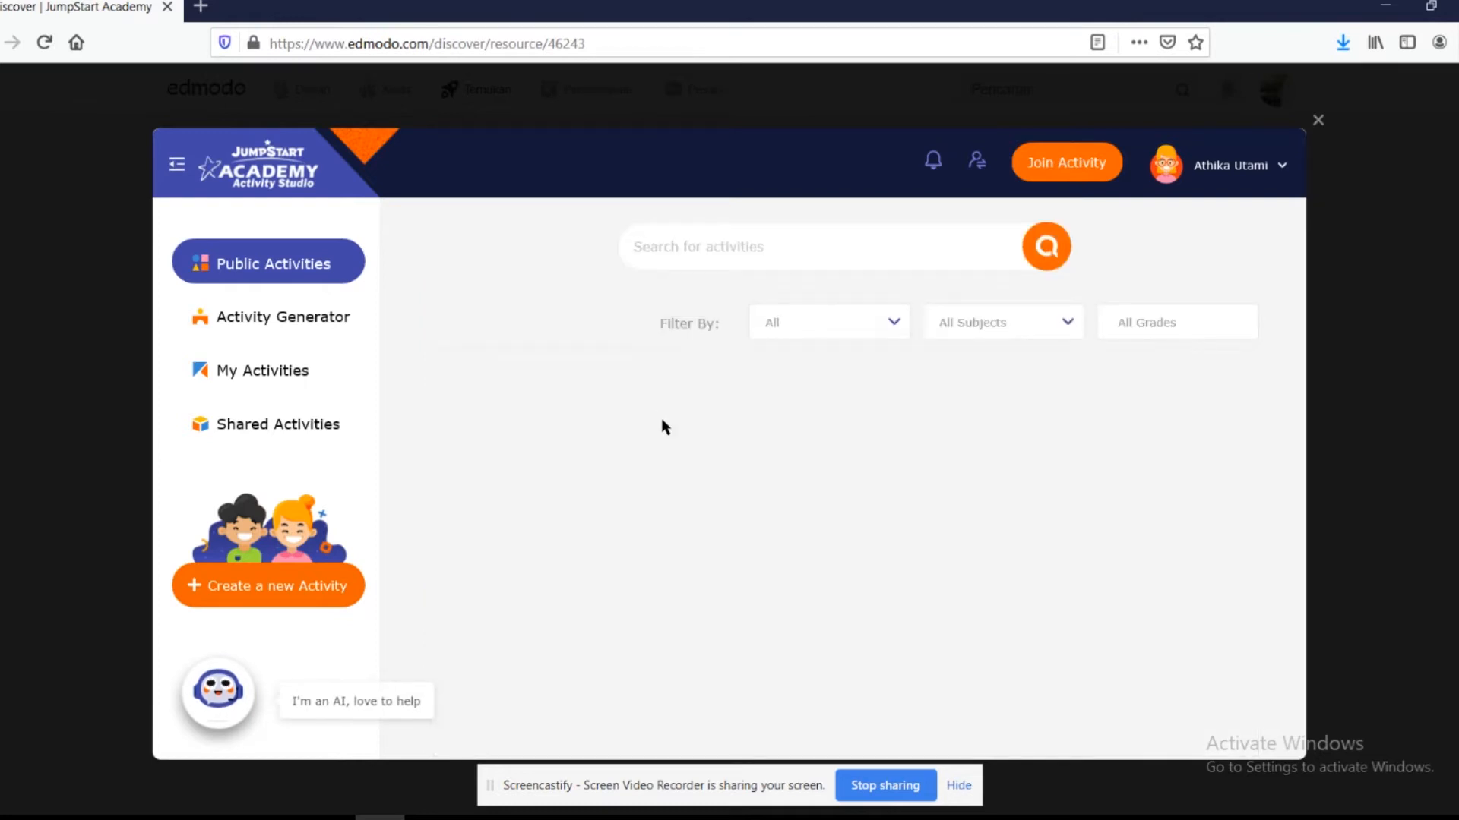
# Go through the Activity Generator, My Activities and Shared Activities sections.
pyautogui.click(323, 332)
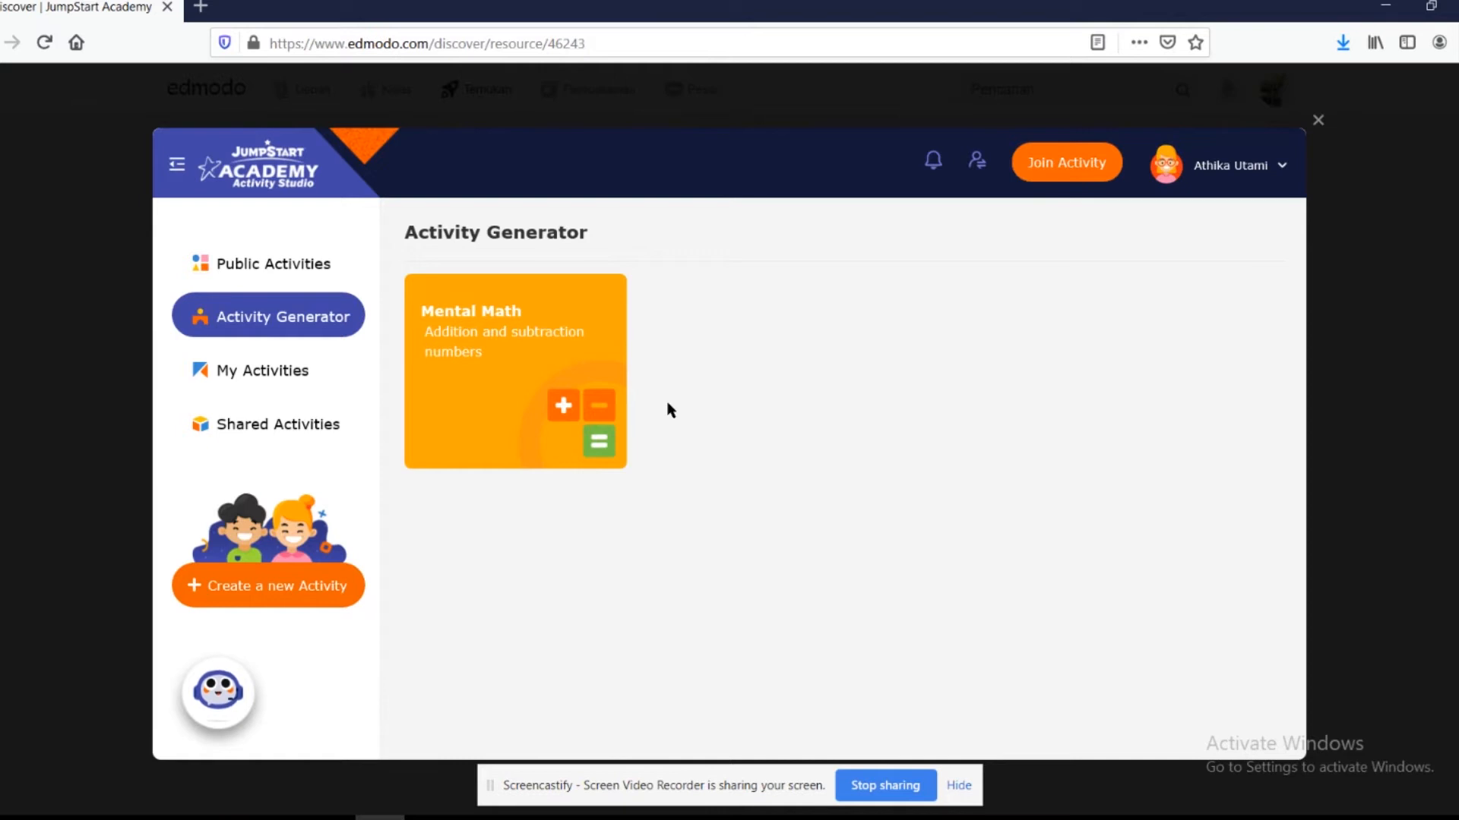
pyautogui.click(299, 372)
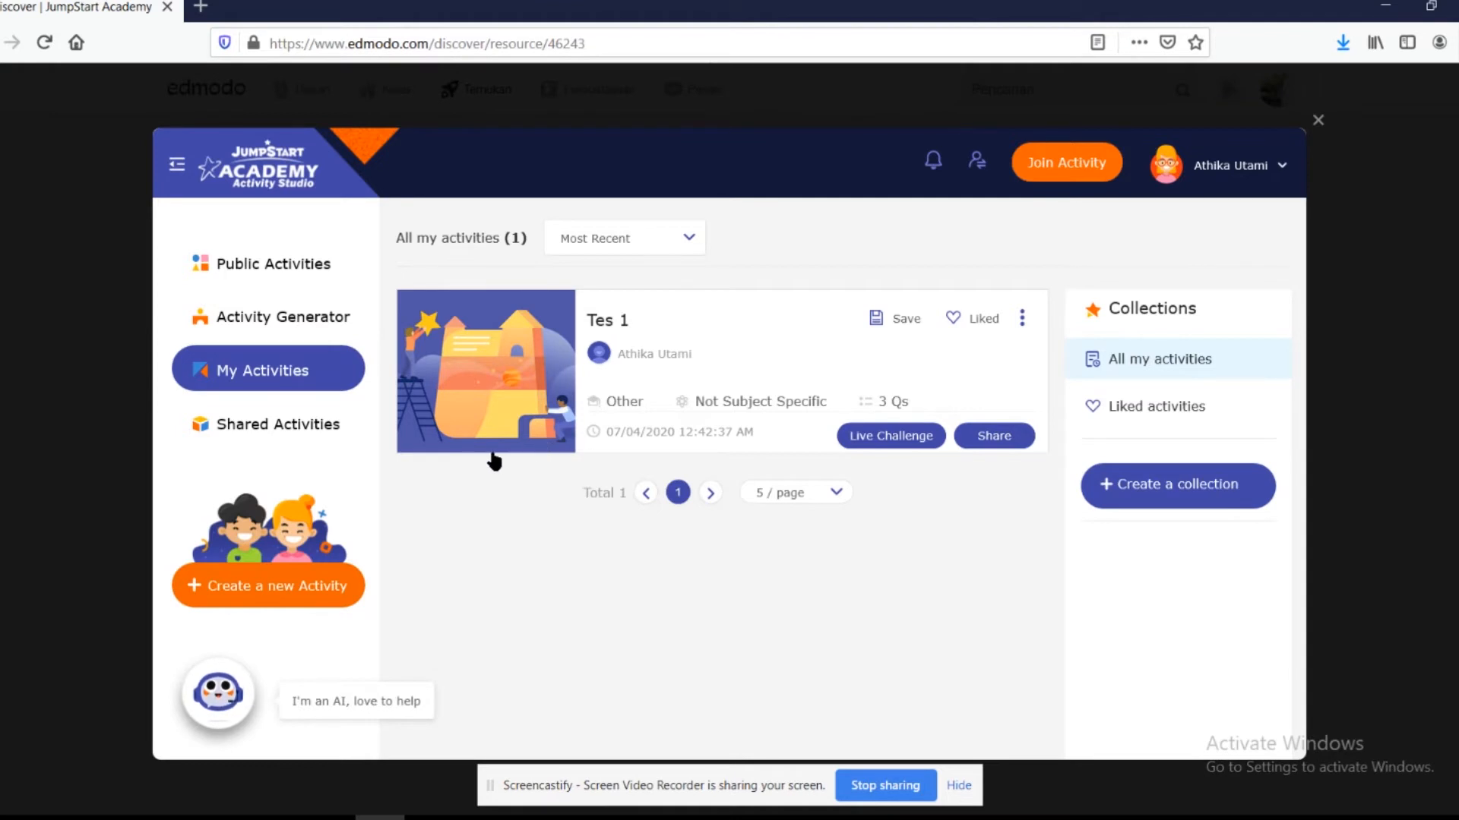
pyautogui.click(304, 430)
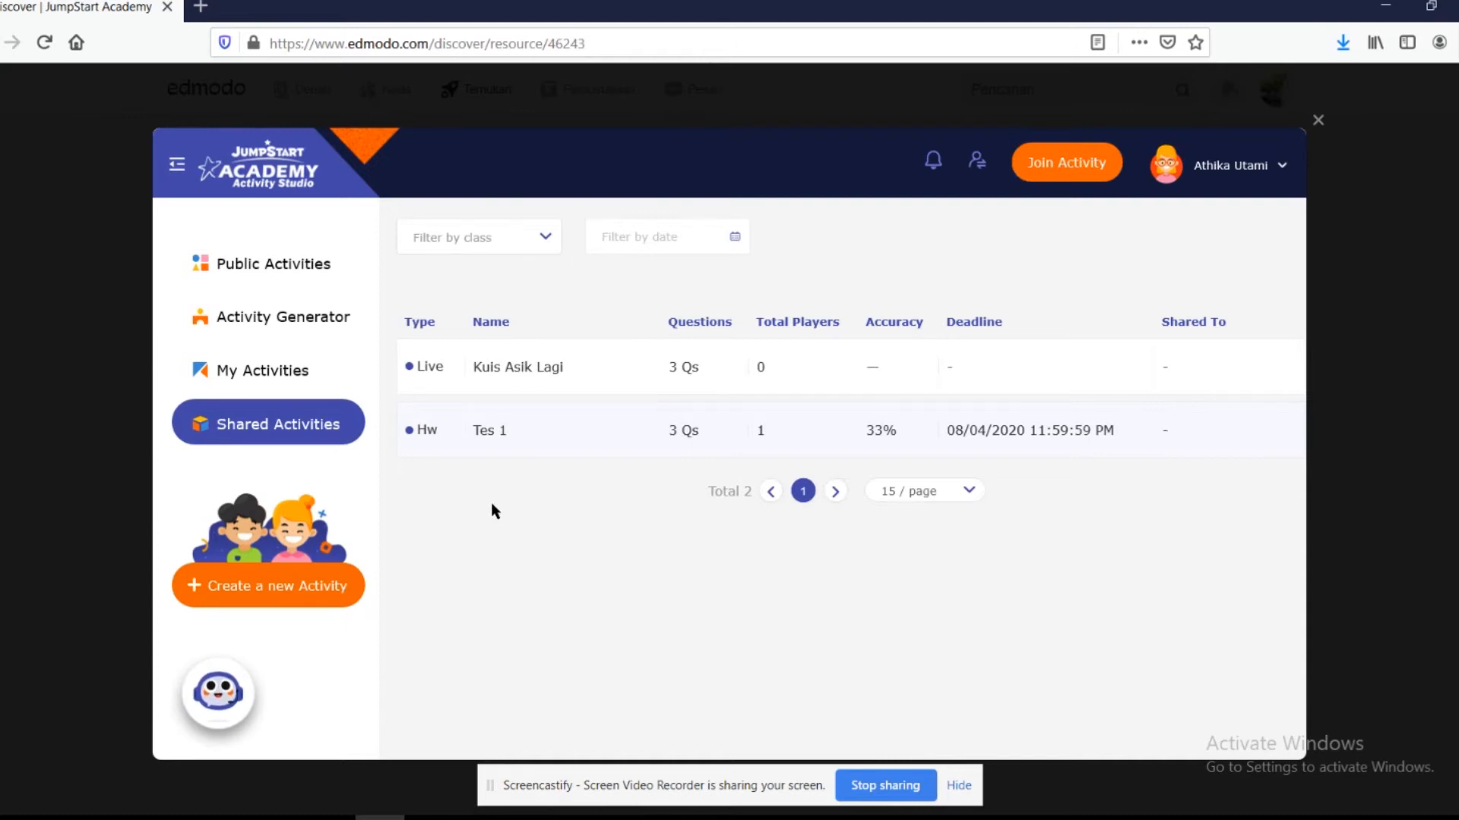
pyautogui.click(240, 387)
pyautogui.click(216, 427)
pyautogui.click(228, 423)
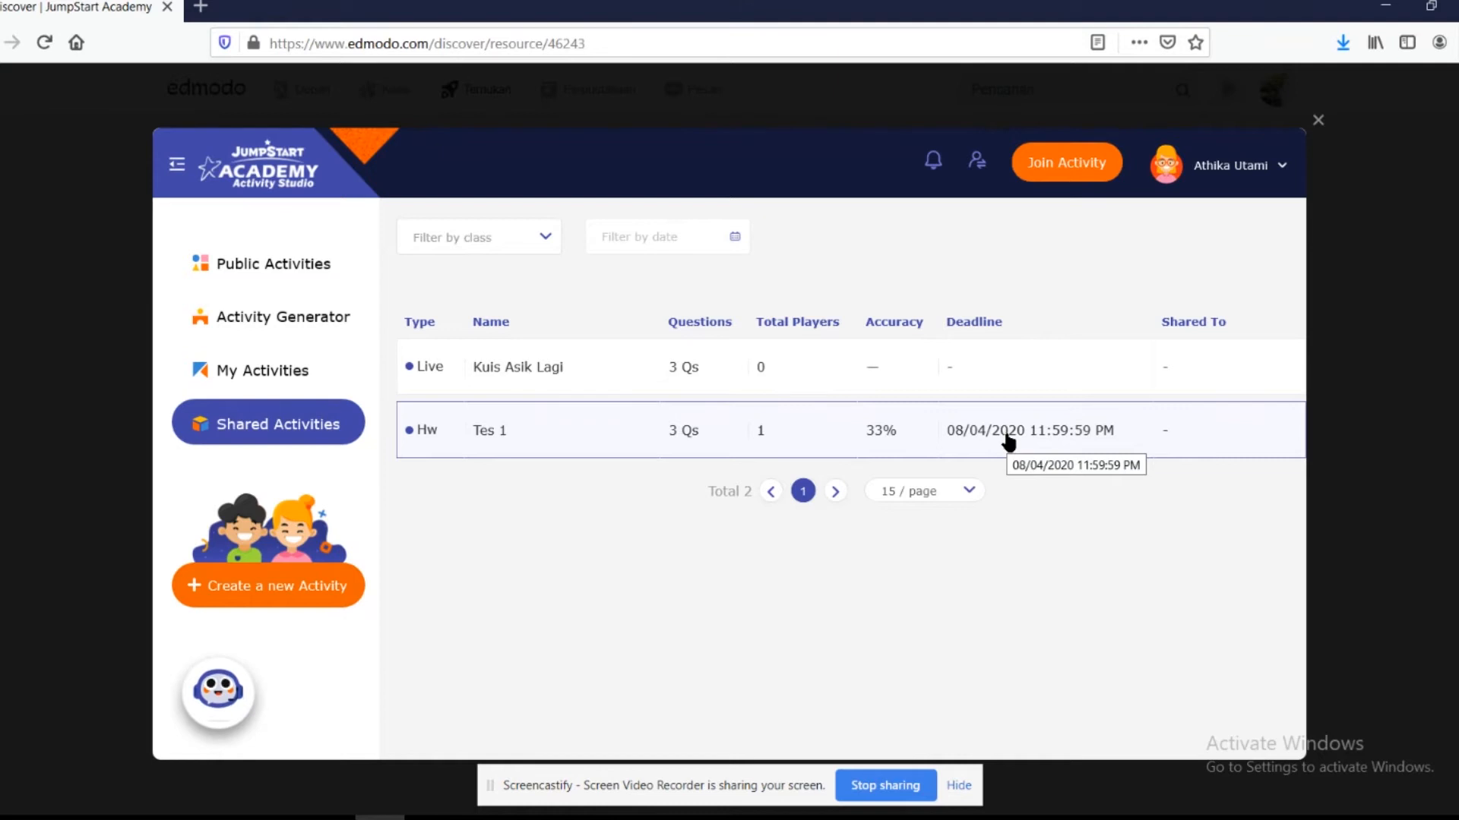
# Create a new activity and review the available question types, keeping Multiple Choice for the first question.
pyautogui.click(274, 598)
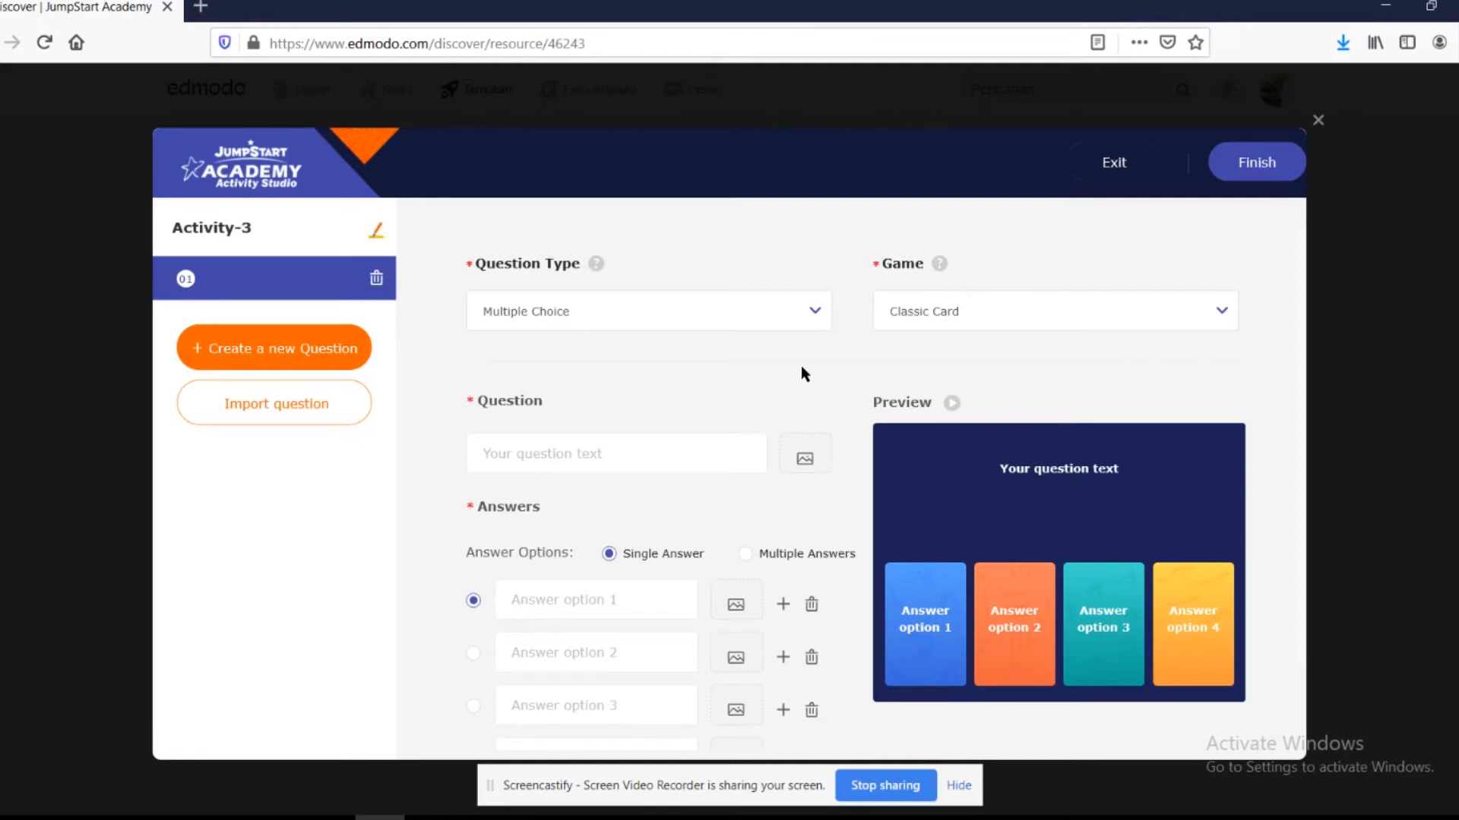
pyautogui.click(817, 325)
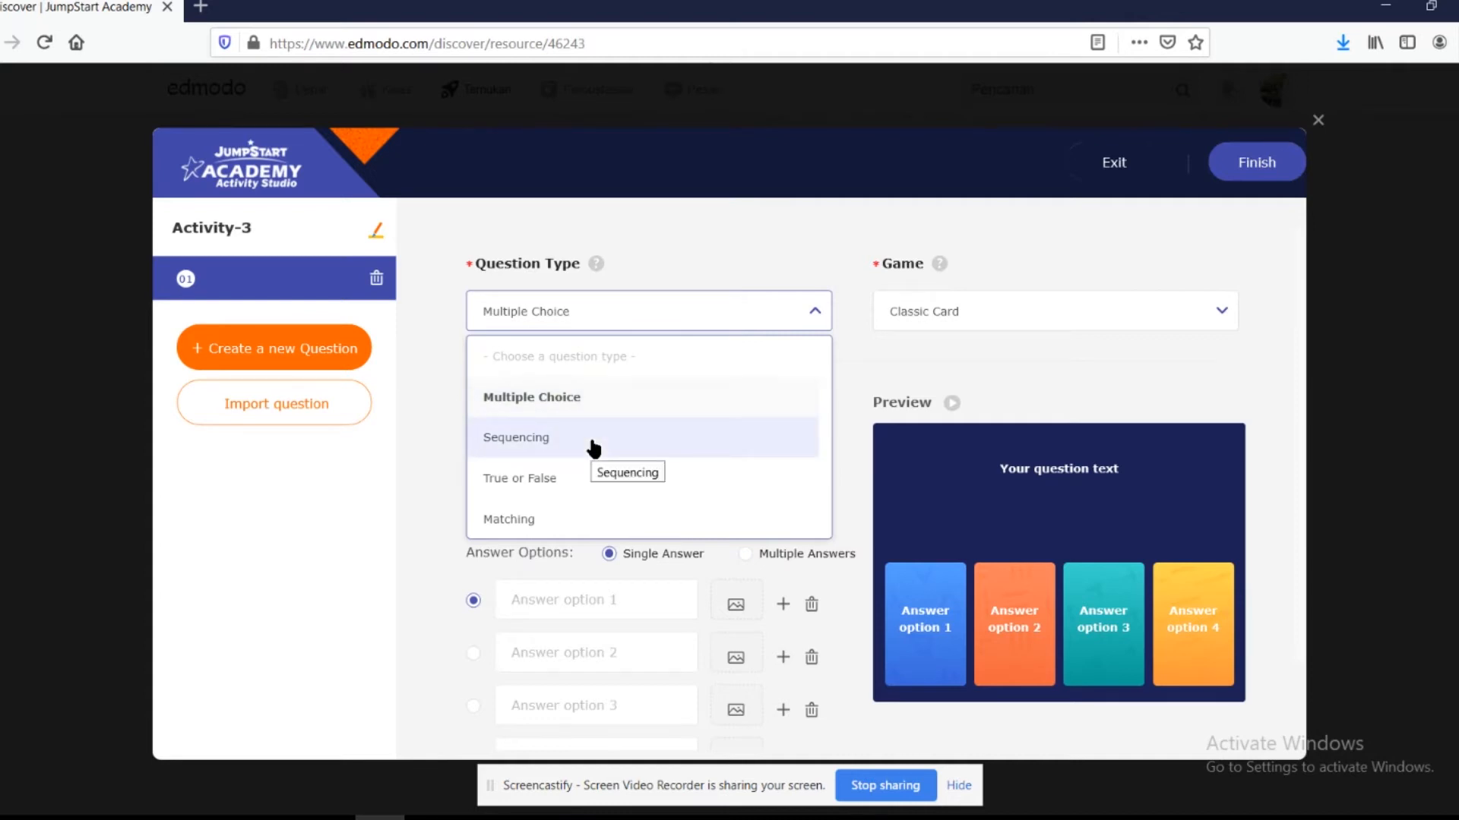
pyautogui.scroll(-3, 593, 448)
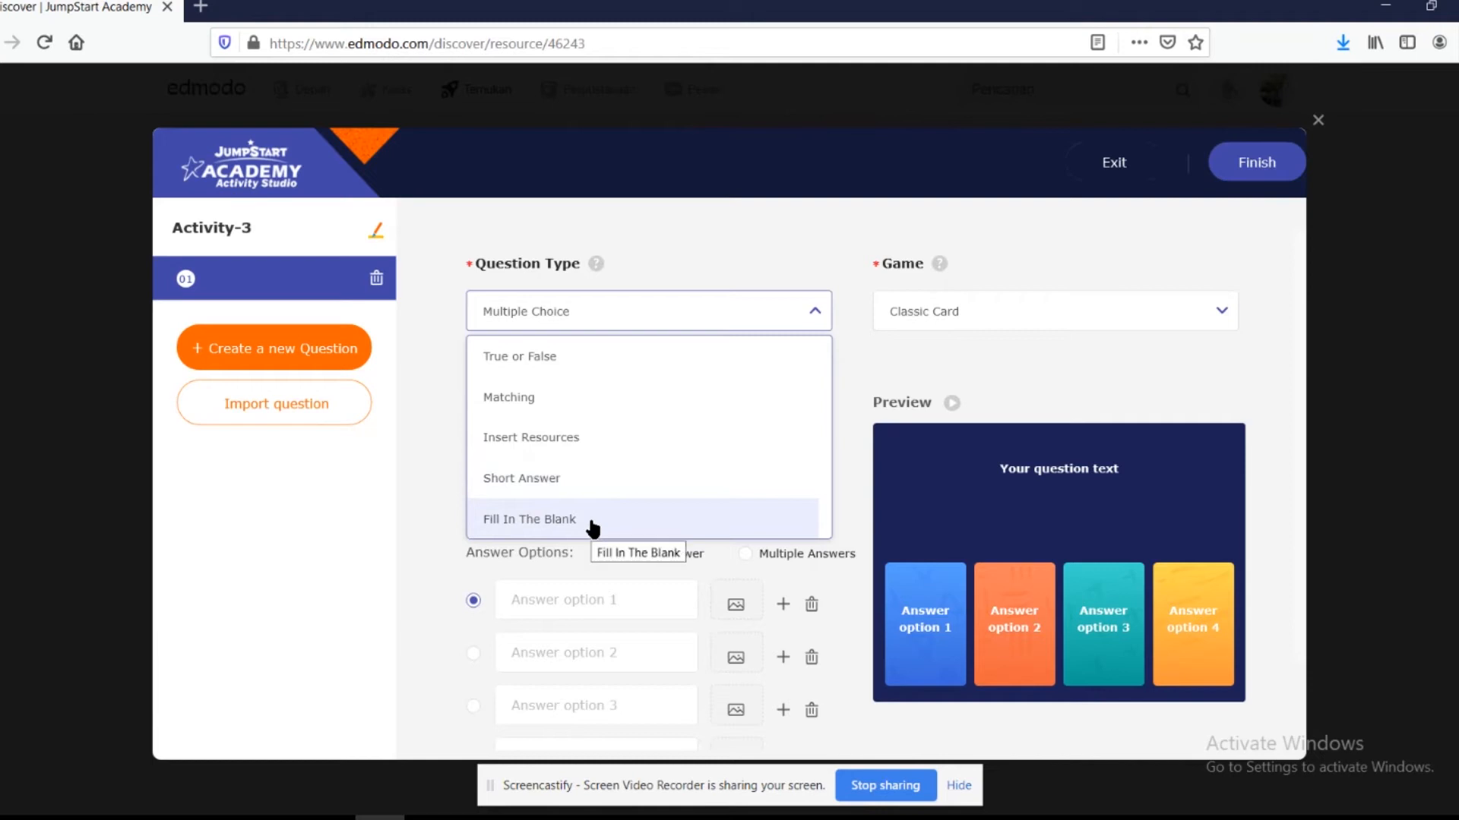
pyautogui.click(841, 385)
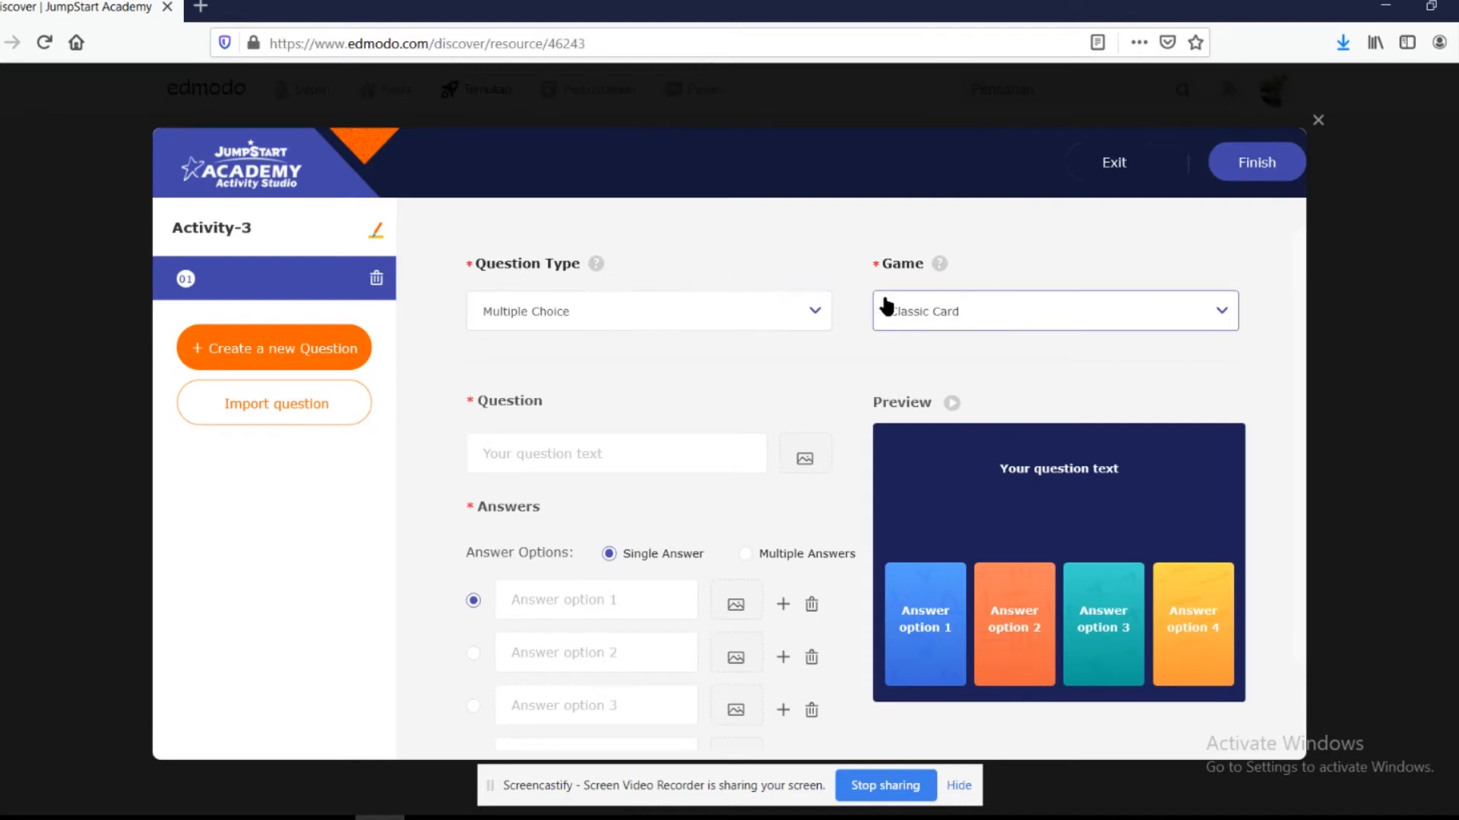
# Set the first question's game to Asteroid Blast and try its preview.
pyautogui.click(949, 329)
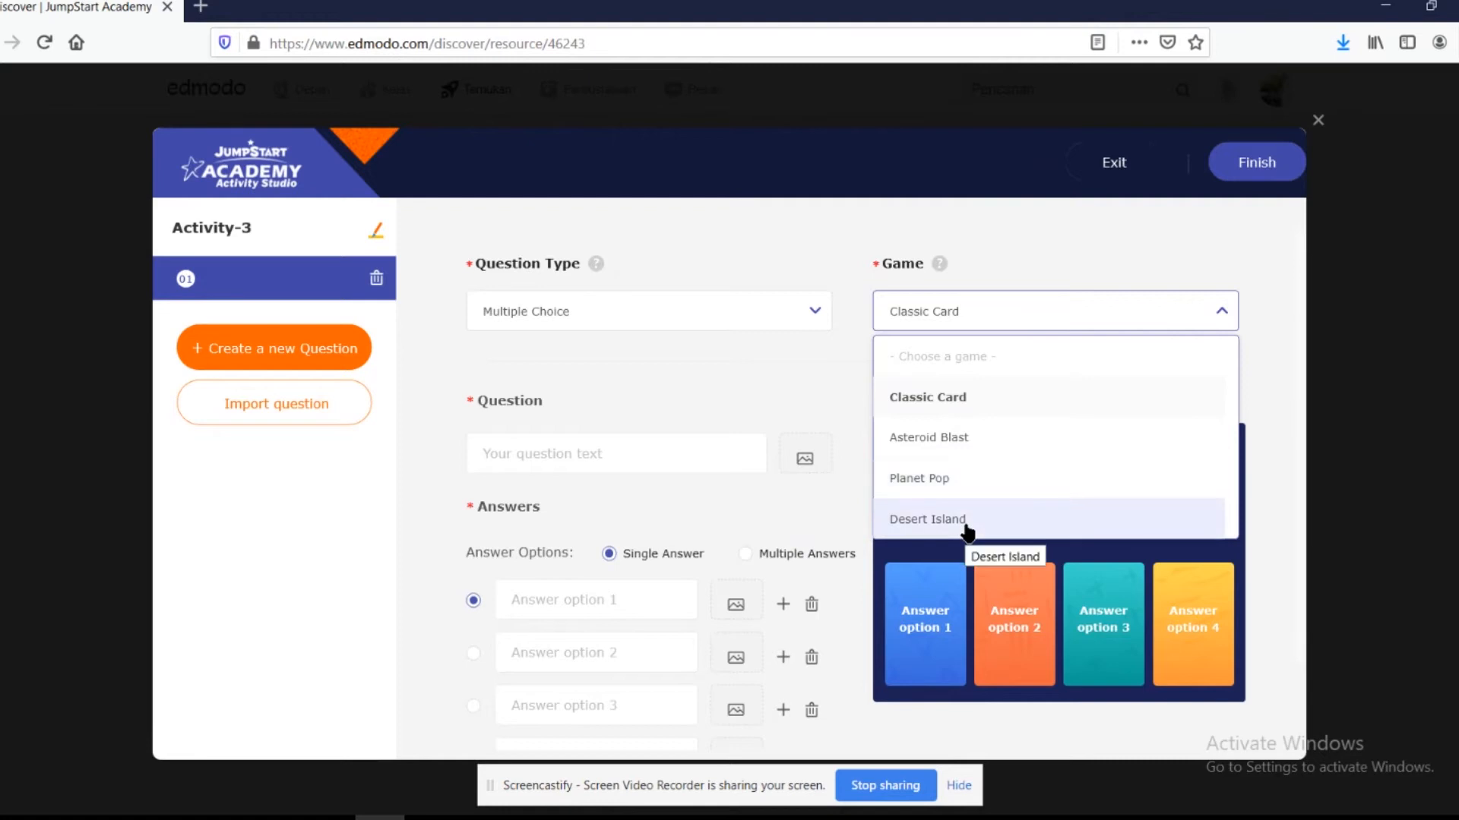
pyautogui.click(931, 444)
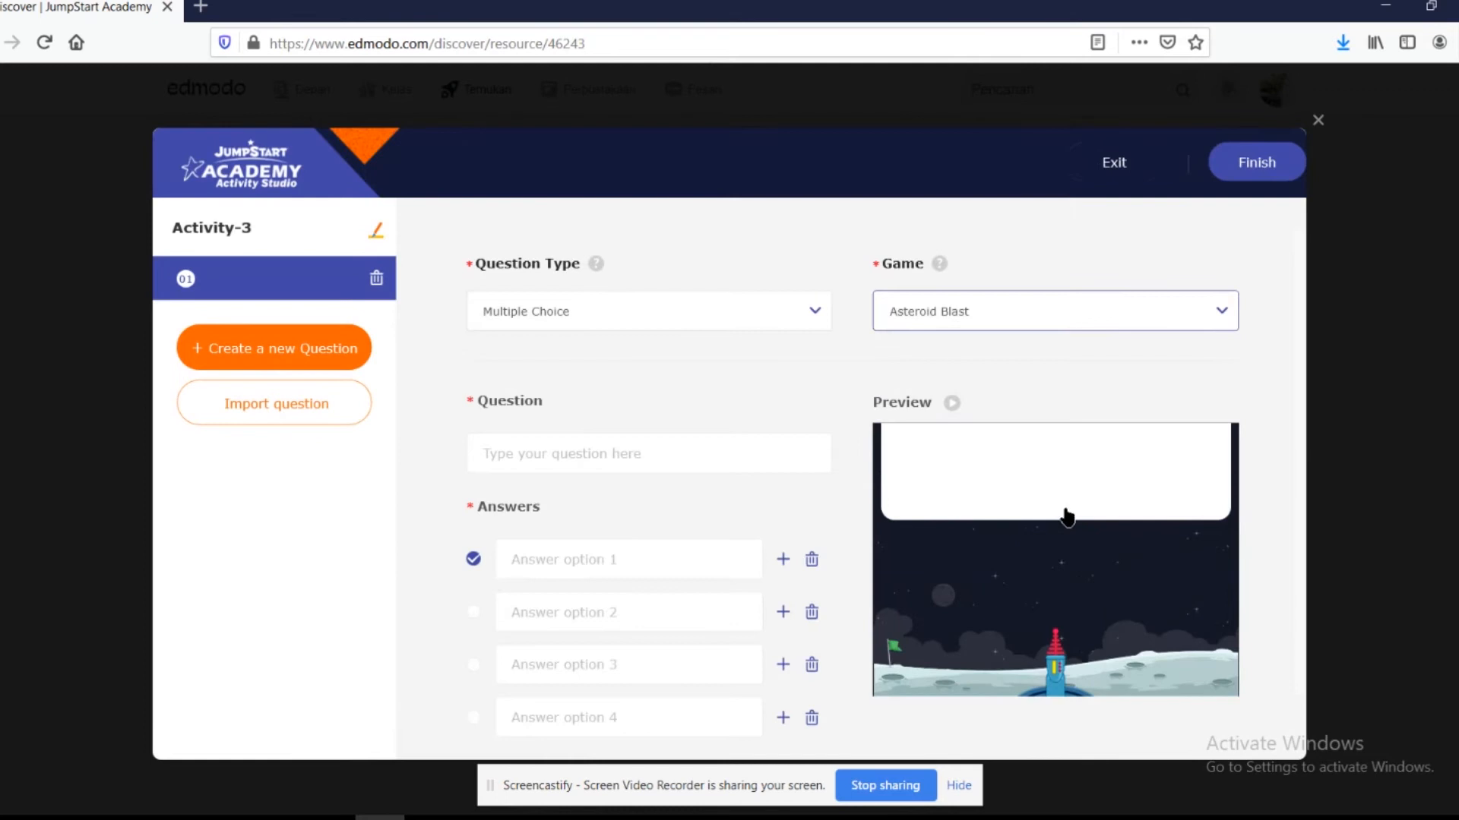
pyautogui.click(1061, 672)
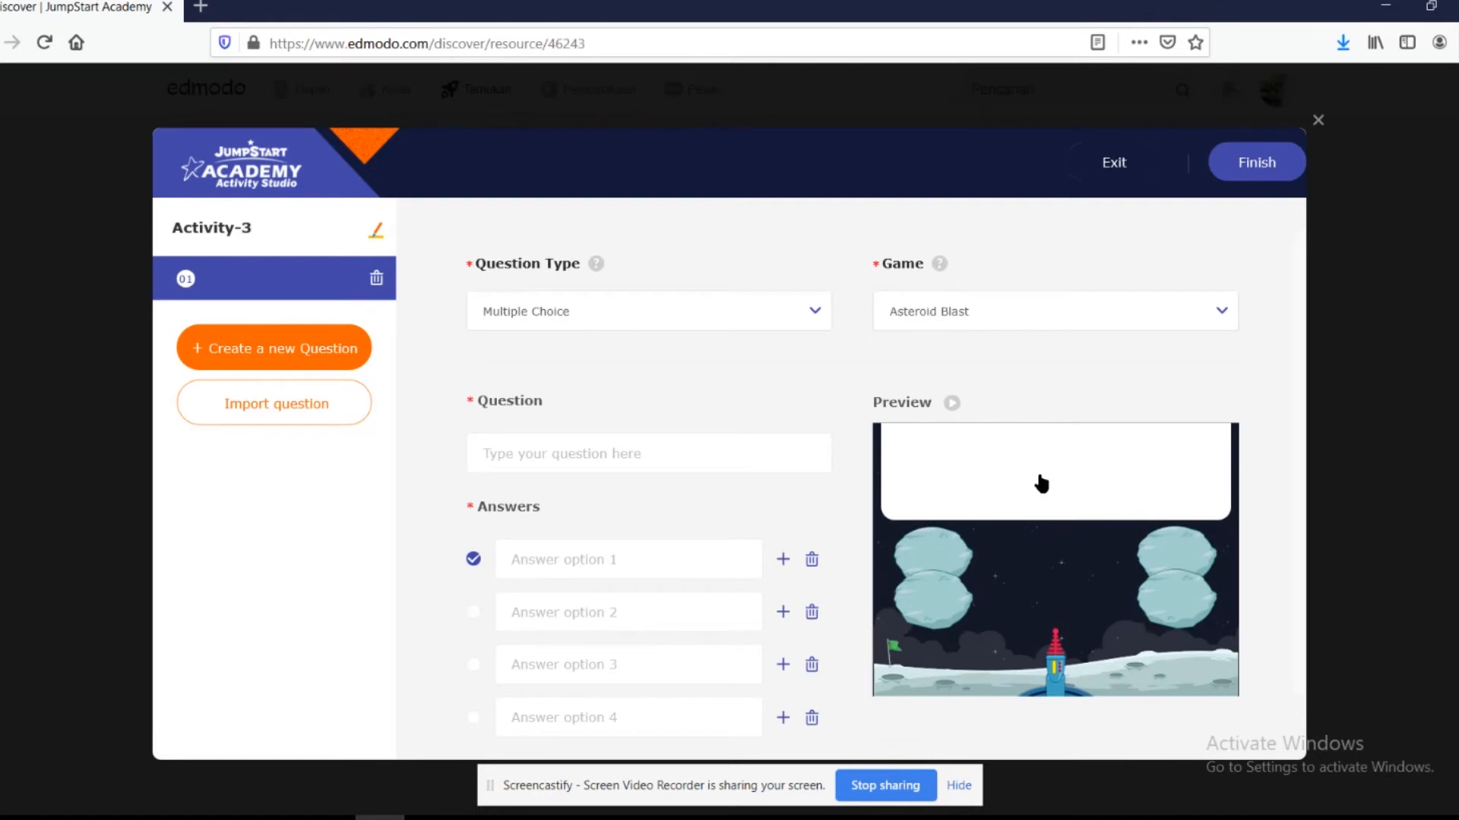
# Enter "Ibu kota Indonesia adalah" as the text of the first question.
pyautogui.click(671, 445)
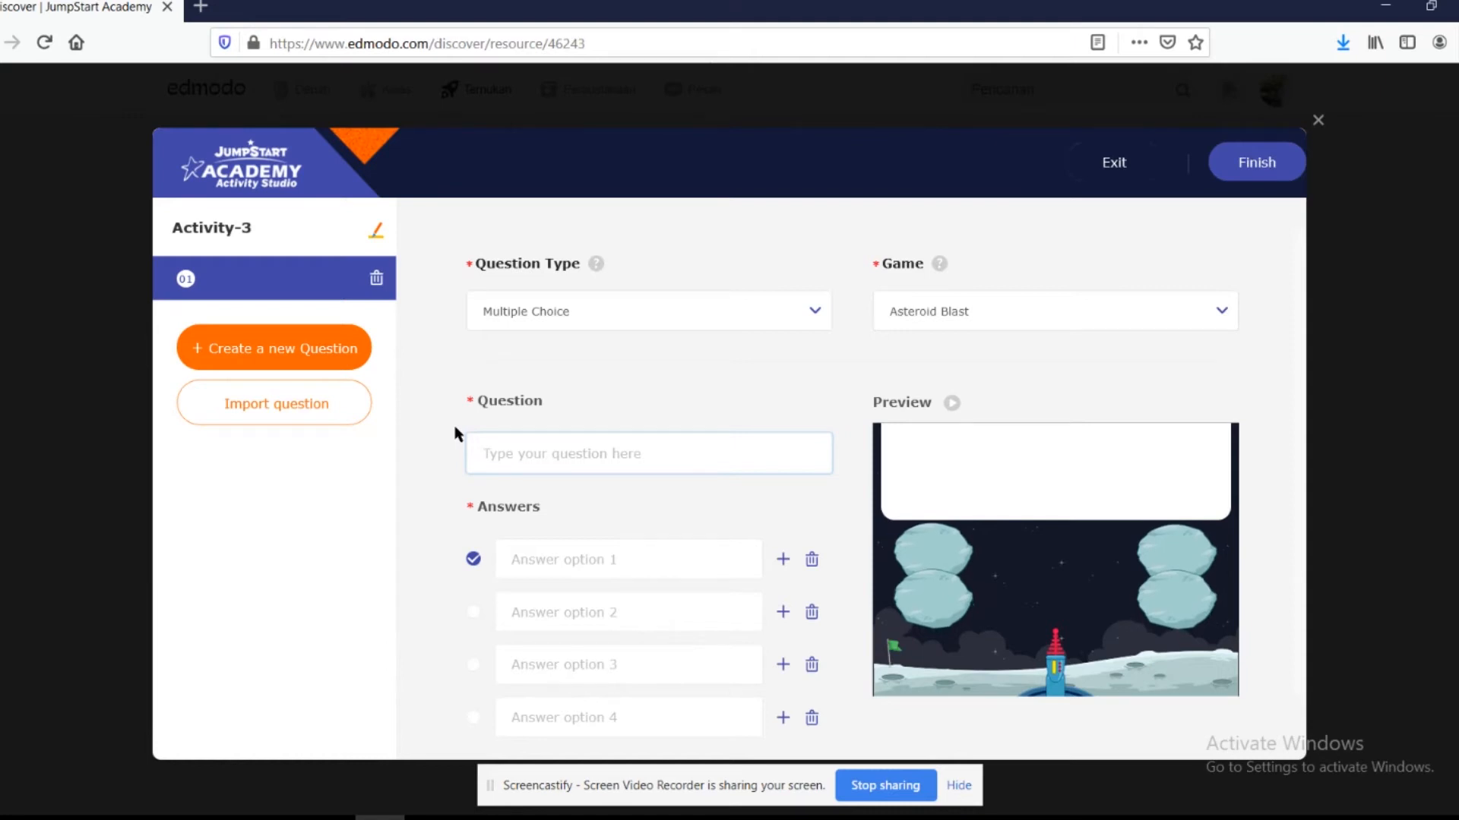
pyautogui.write('Ibu kta')
pyautogui.press('BackSpace')
pyautogui.press('BackSpace')
pyautogui.write('ota Indonesia adalah')
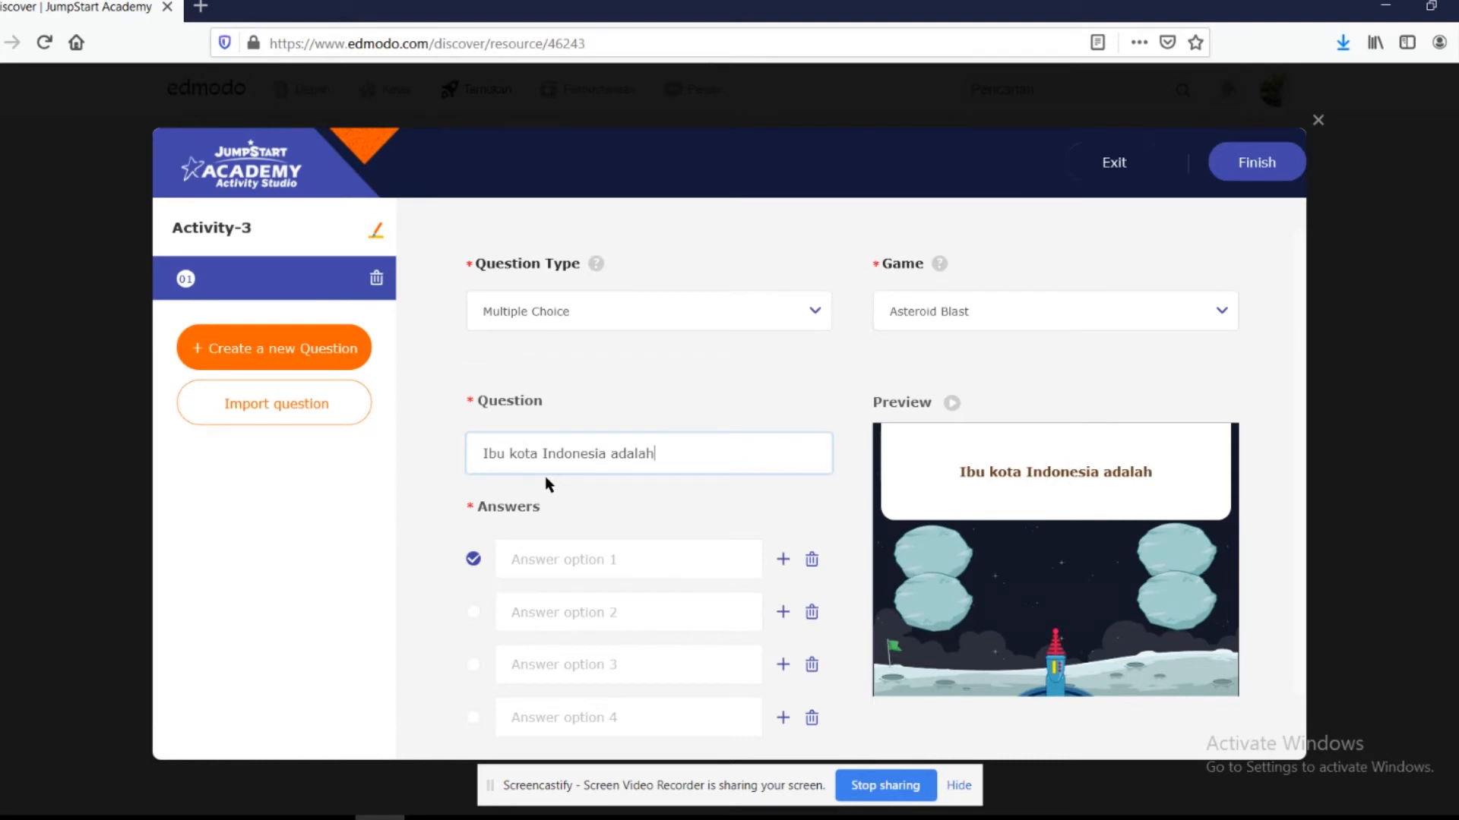
# Add a fifth answer option to the question and delete it again.
pyautogui.click(610, 558)
pyautogui.scroll(-1, 610, 559)
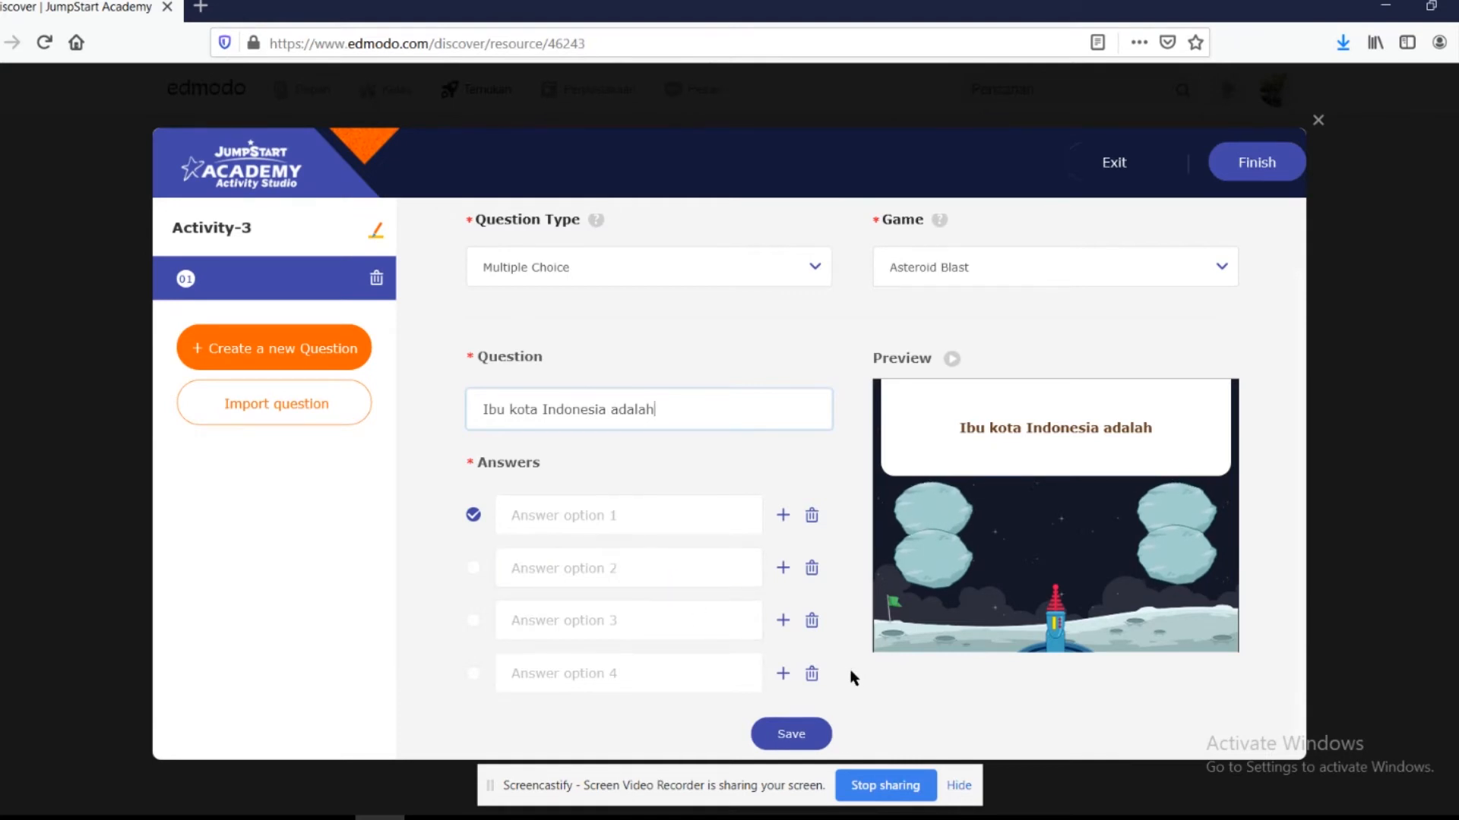
pyautogui.click(785, 682)
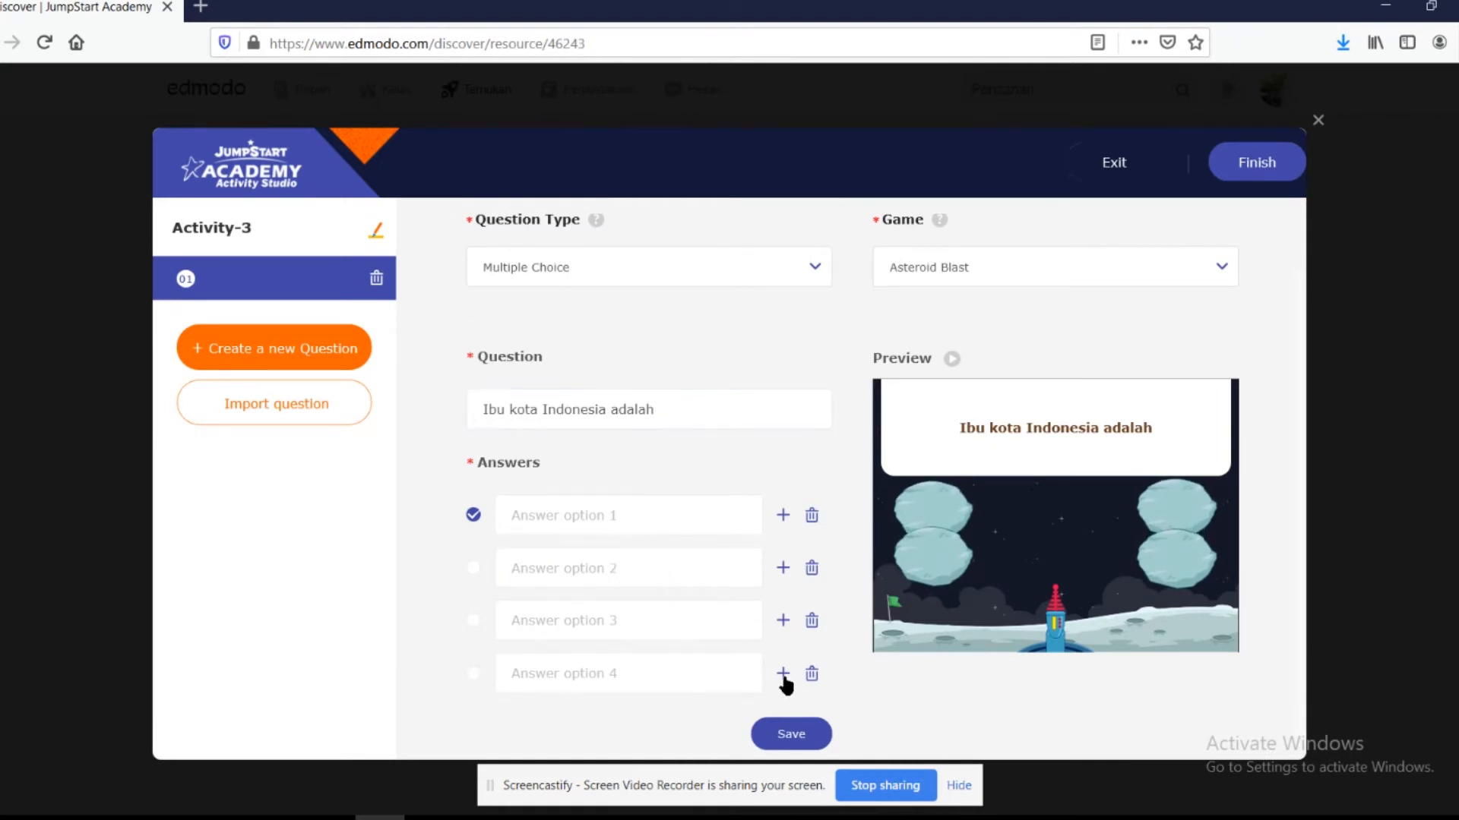
pyautogui.click(784, 682)
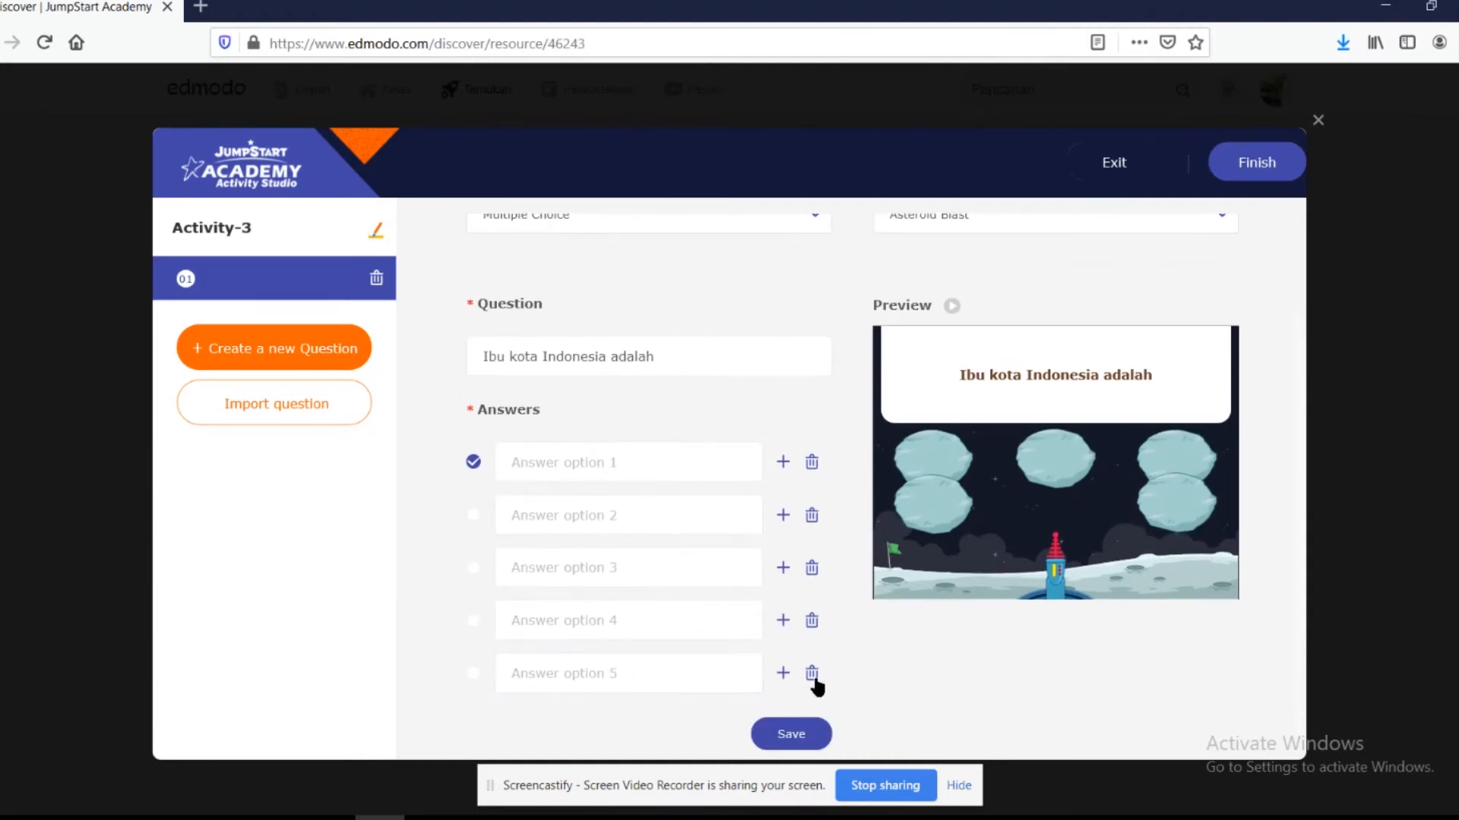
pyautogui.click(811, 674)
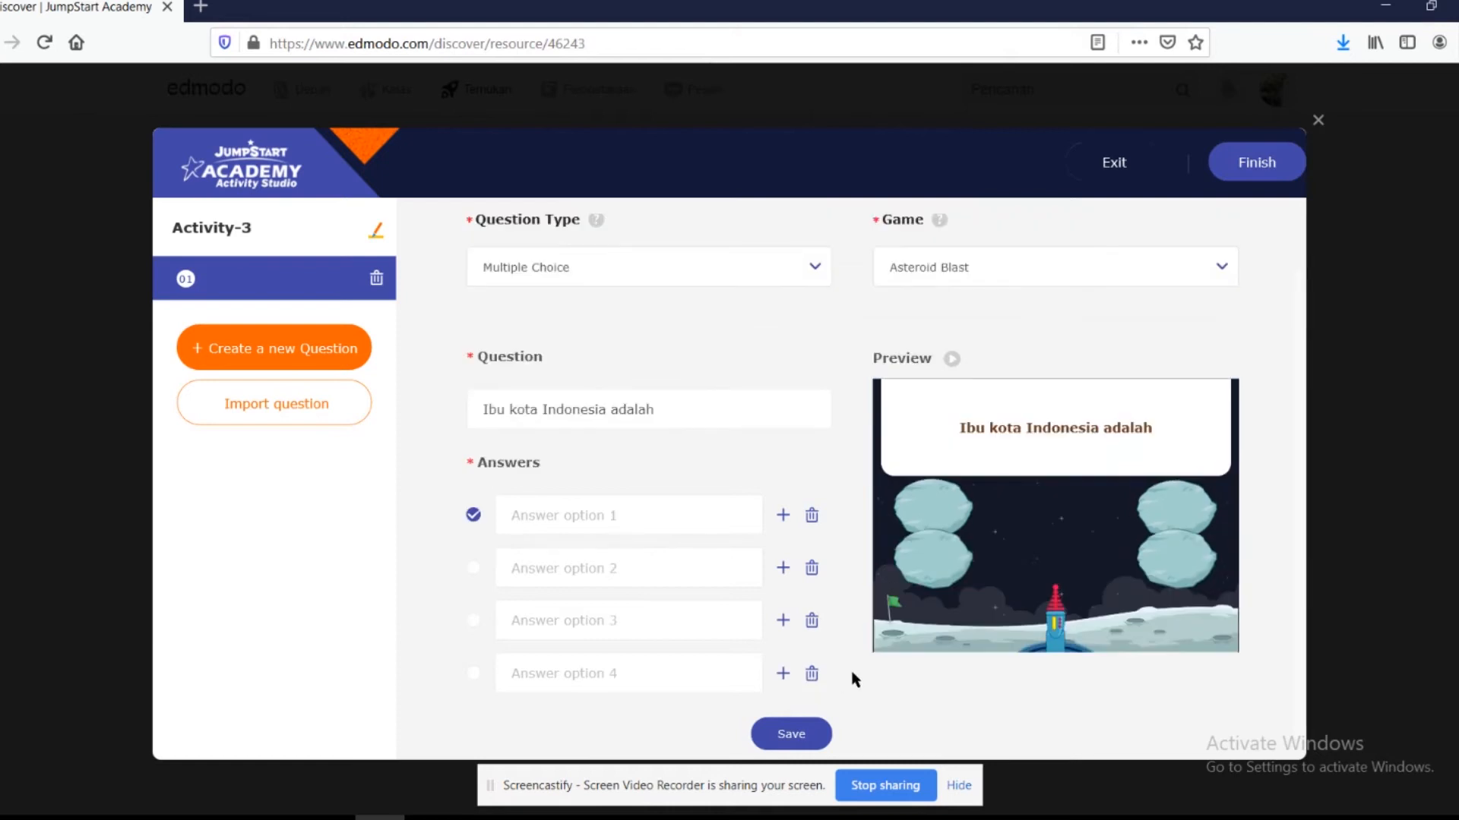
# Fill in "Jakarta" as the first answer option and "Surabaya" as the second.
pyautogui.click(563, 512)
pyautogui.write('Jakarta')
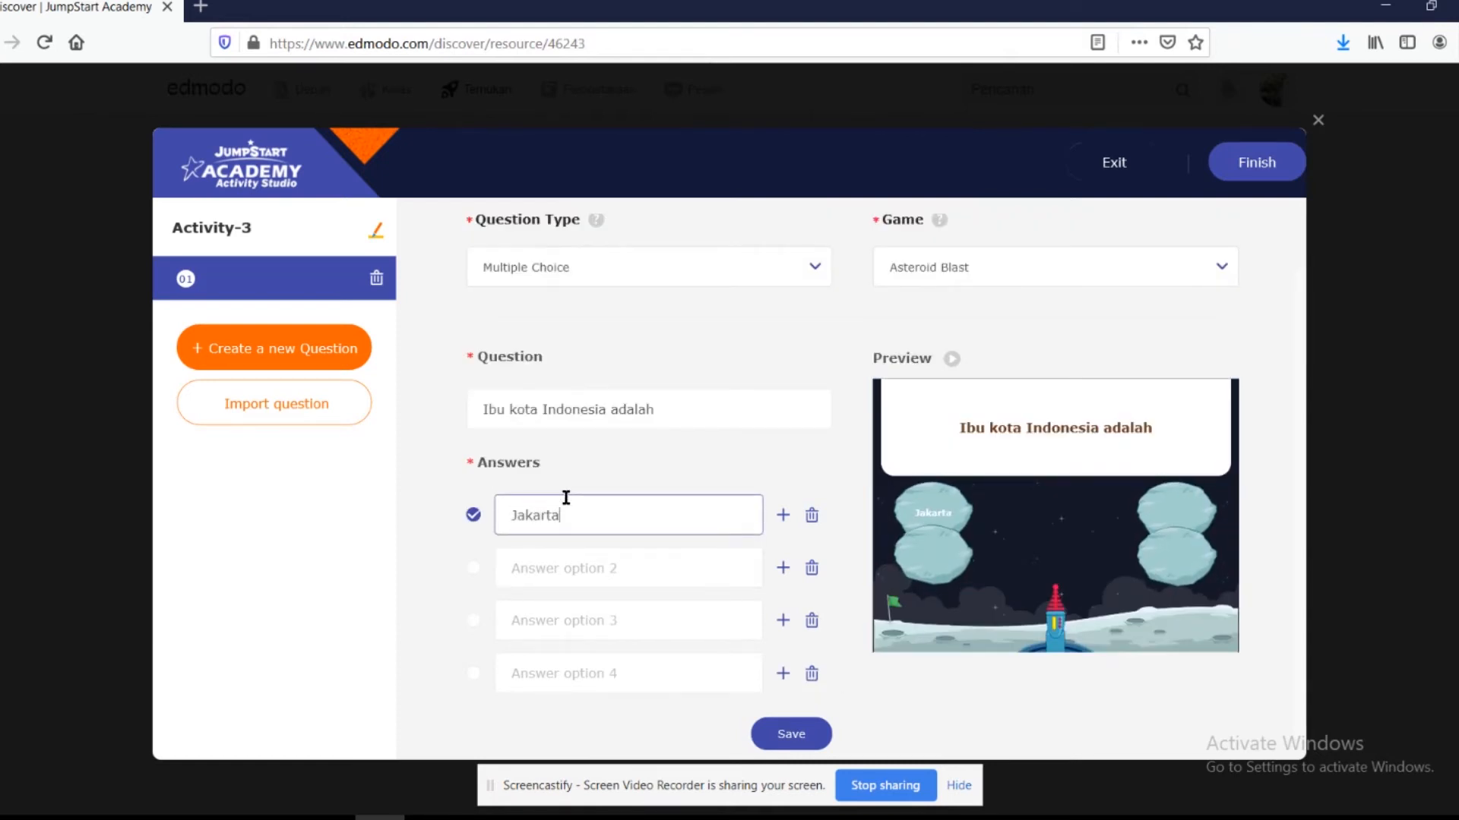
pyautogui.click(563, 559)
pyautogui.write('Surabaya')
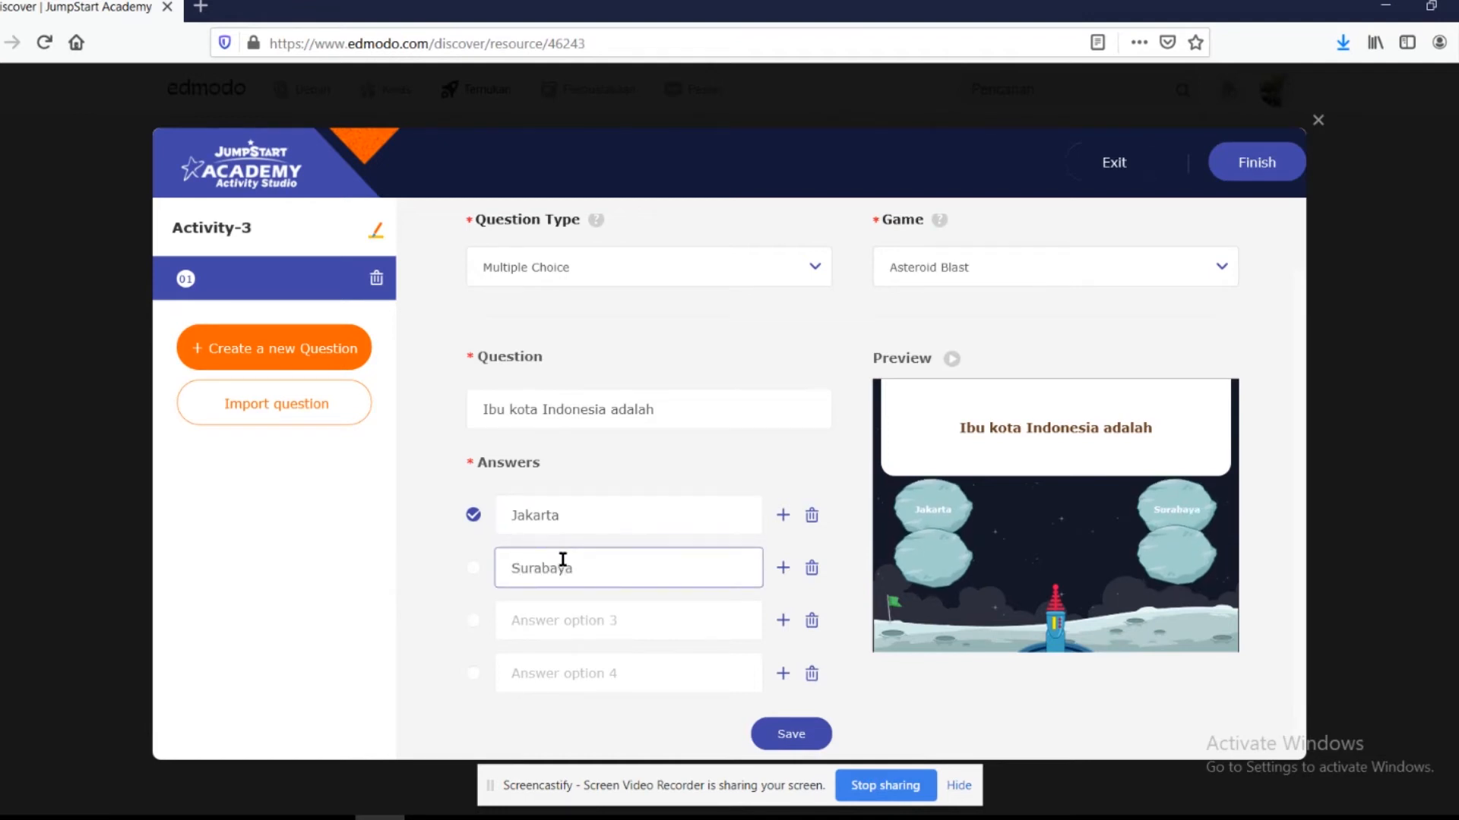
# Delete the two empty answer options and save the question.
pyautogui.click(811, 671)
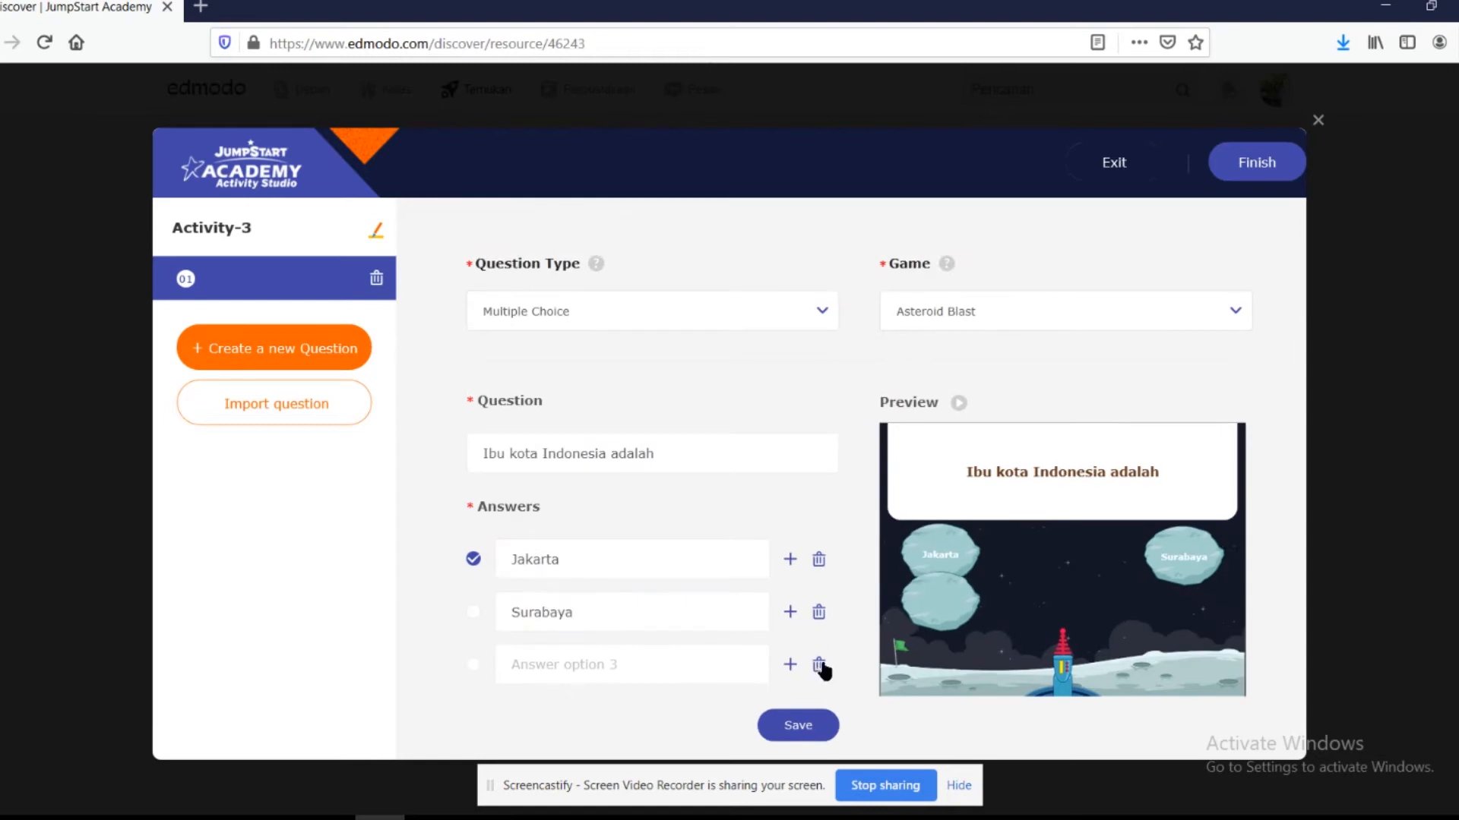
pyautogui.click(820, 667)
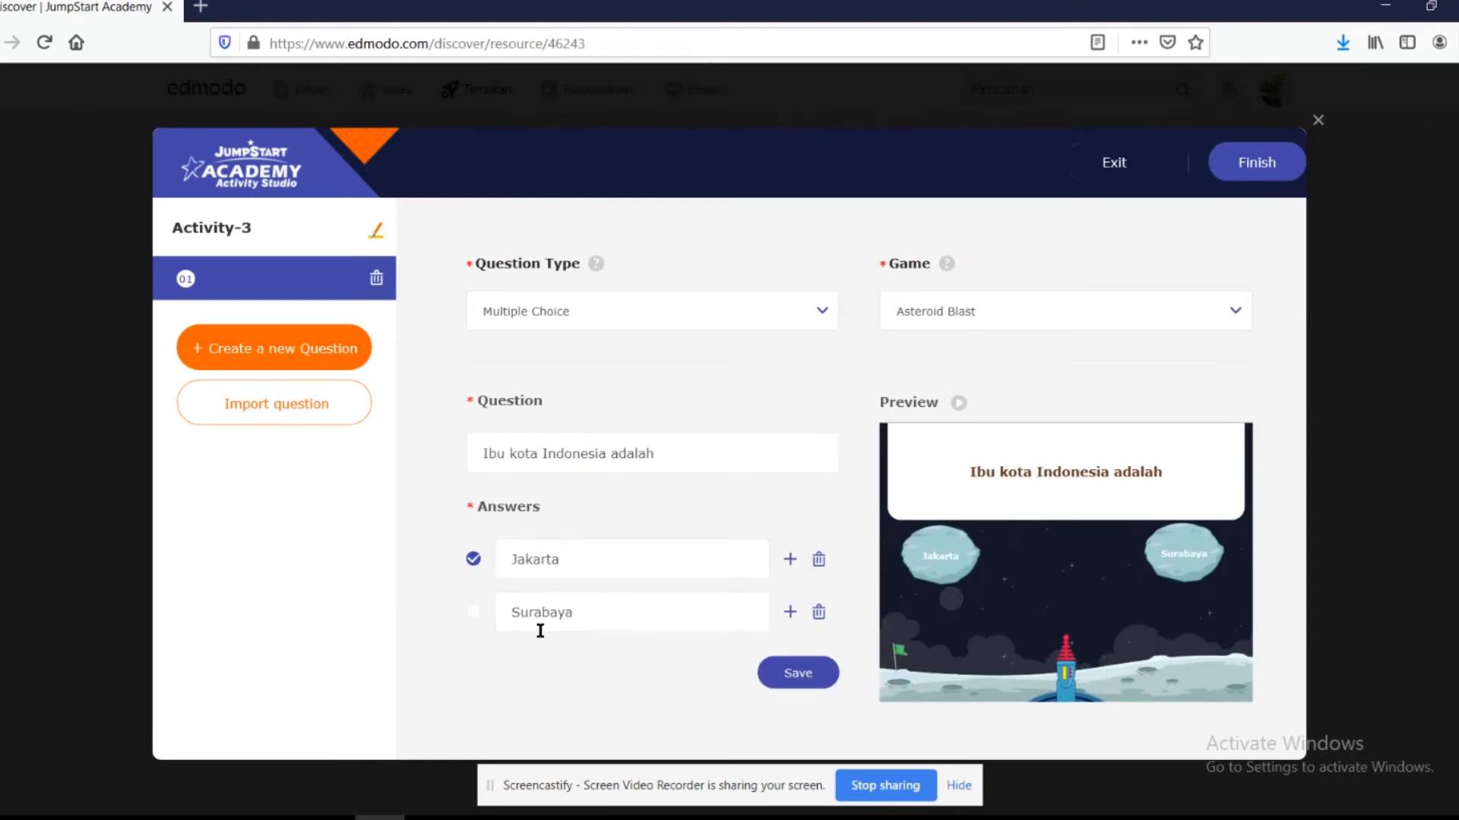
pyautogui.click(812, 677)
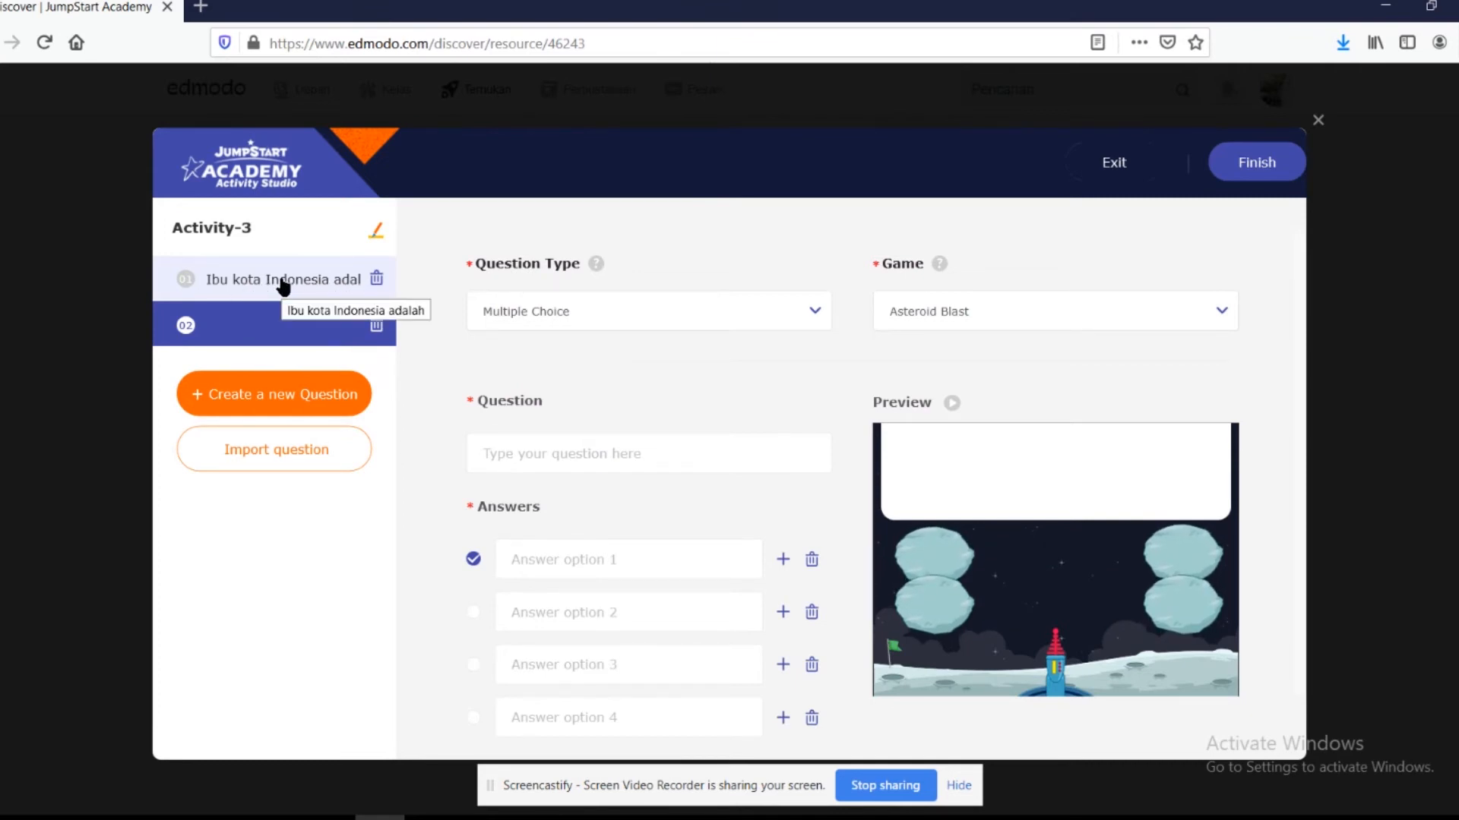
# Rename the activity to "Kuis Asik".
pyautogui.click(378, 237)
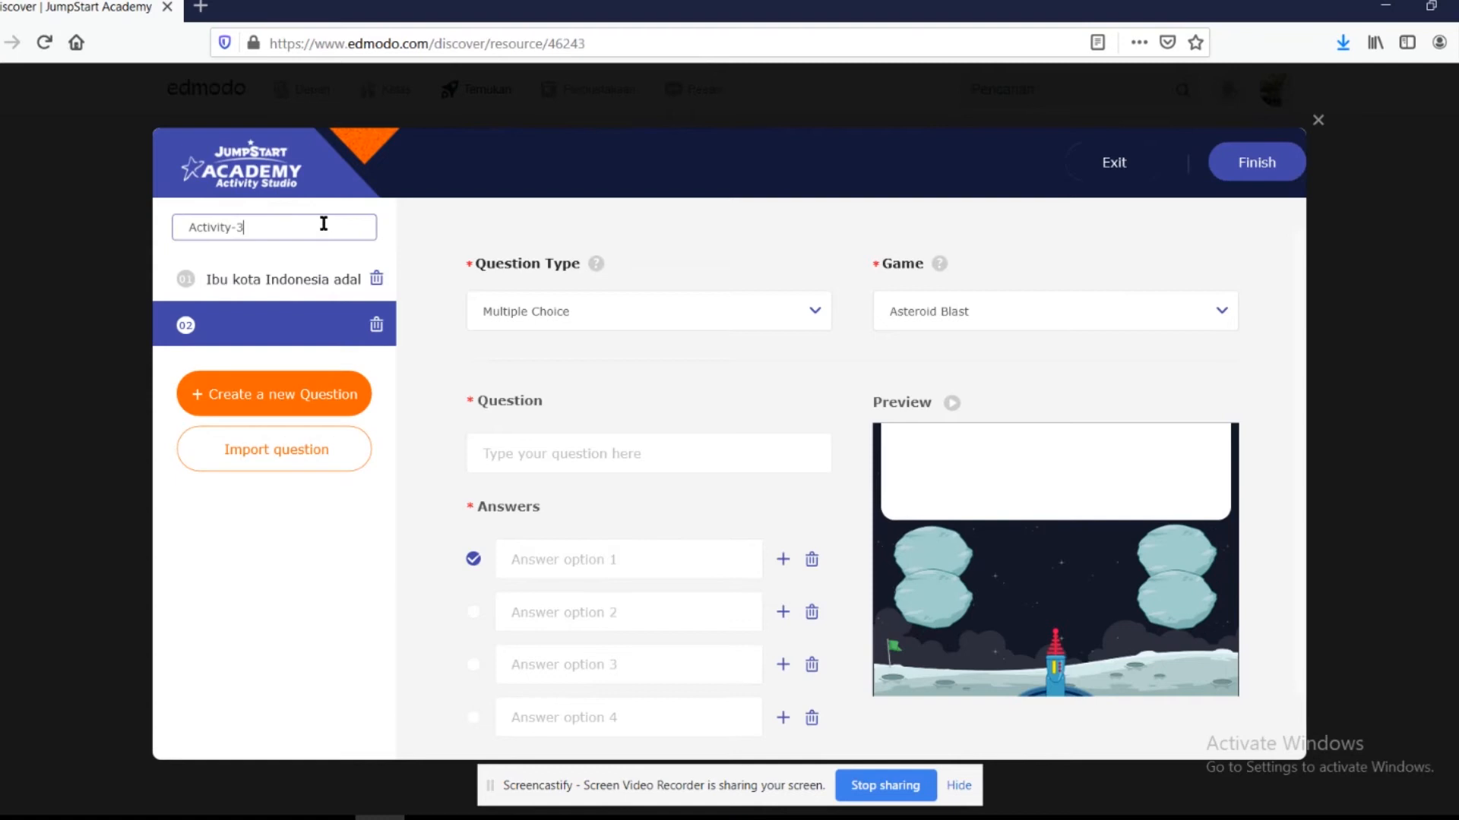
pyautogui.moveTo(264, 223); pyautogui.dragTo(169, 214)
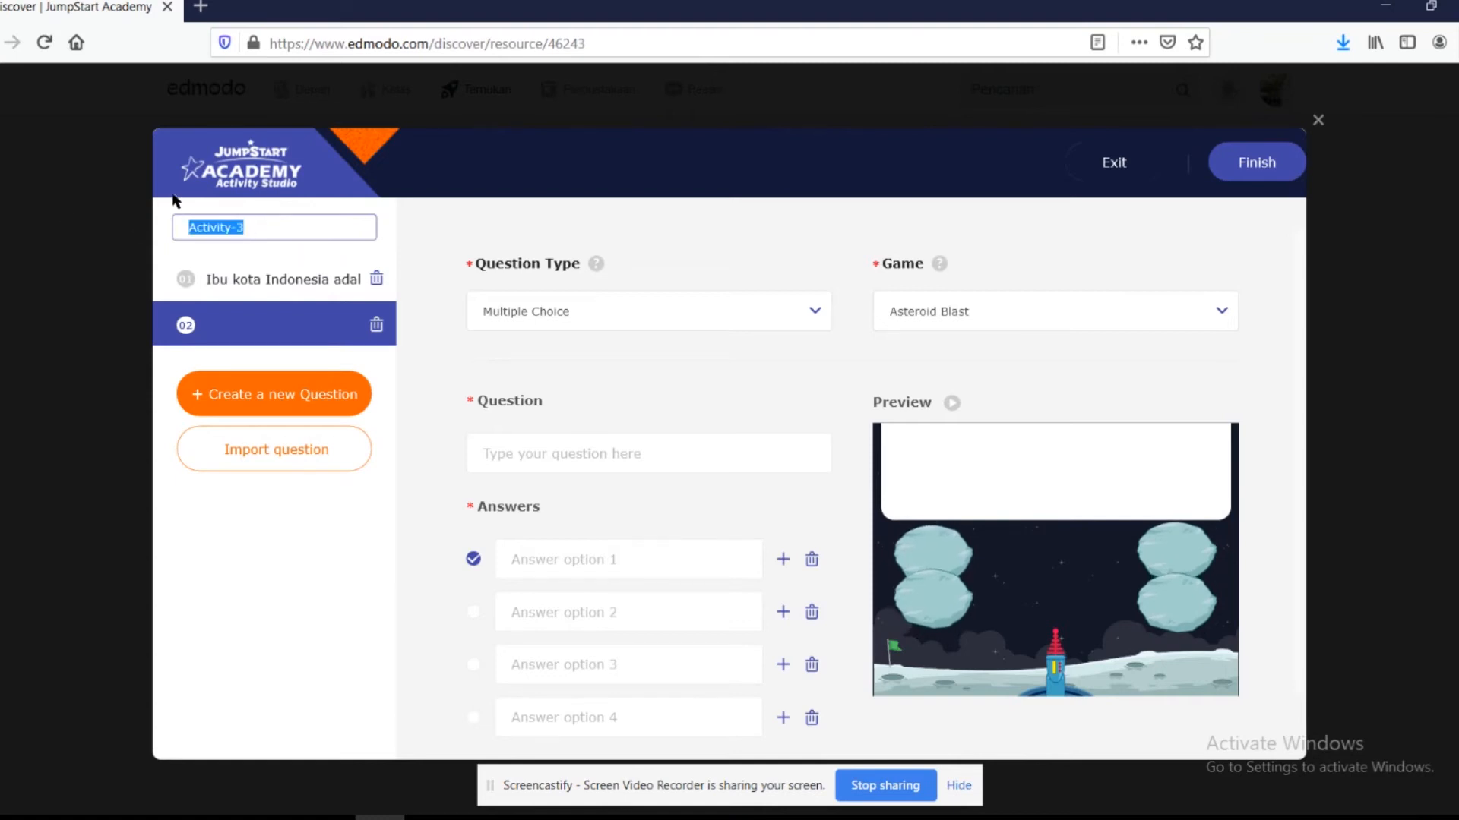
pyautogui.write('Kuis Asik')
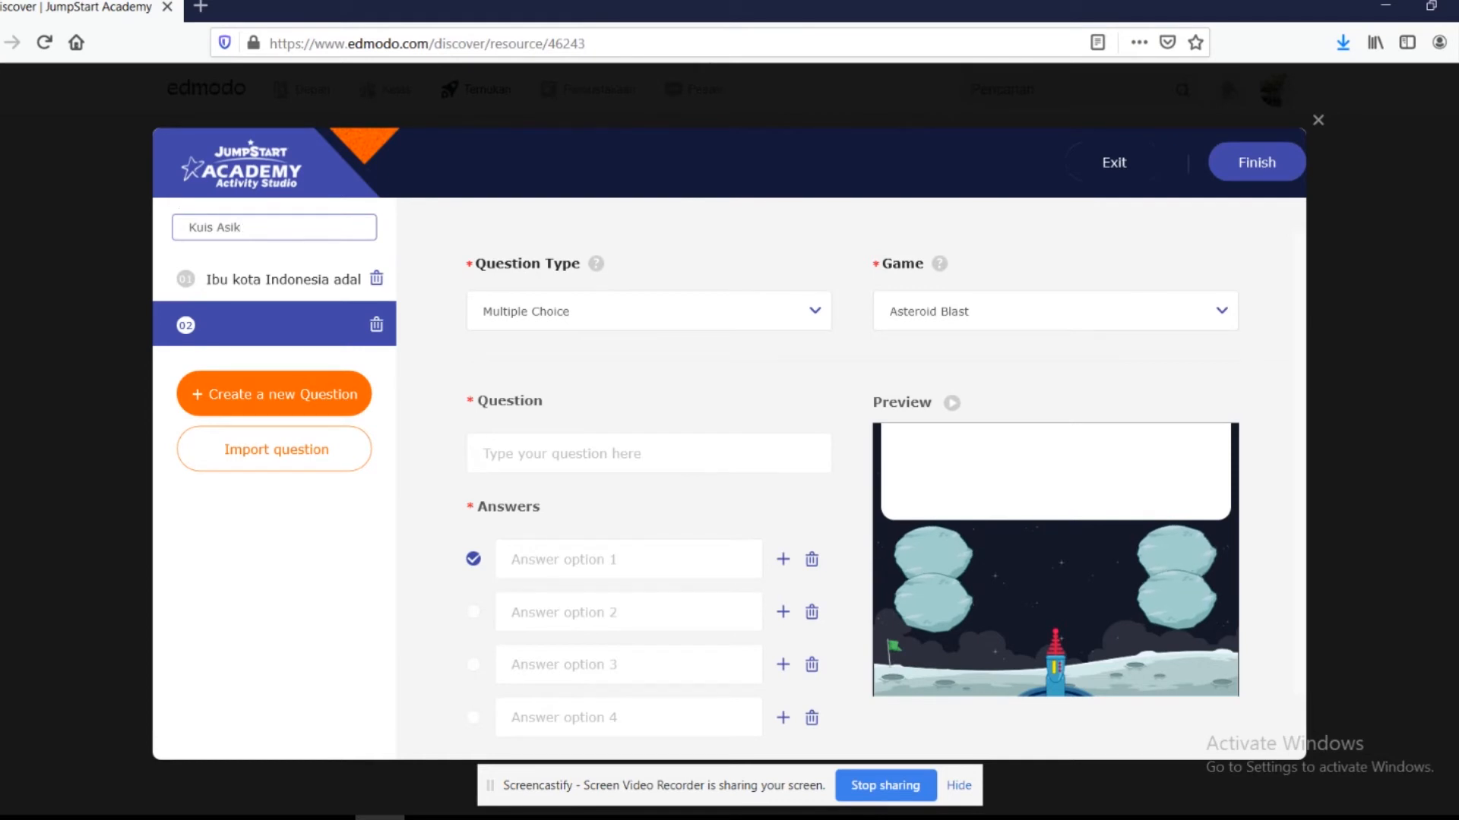
pyautogui.click(409, 235)
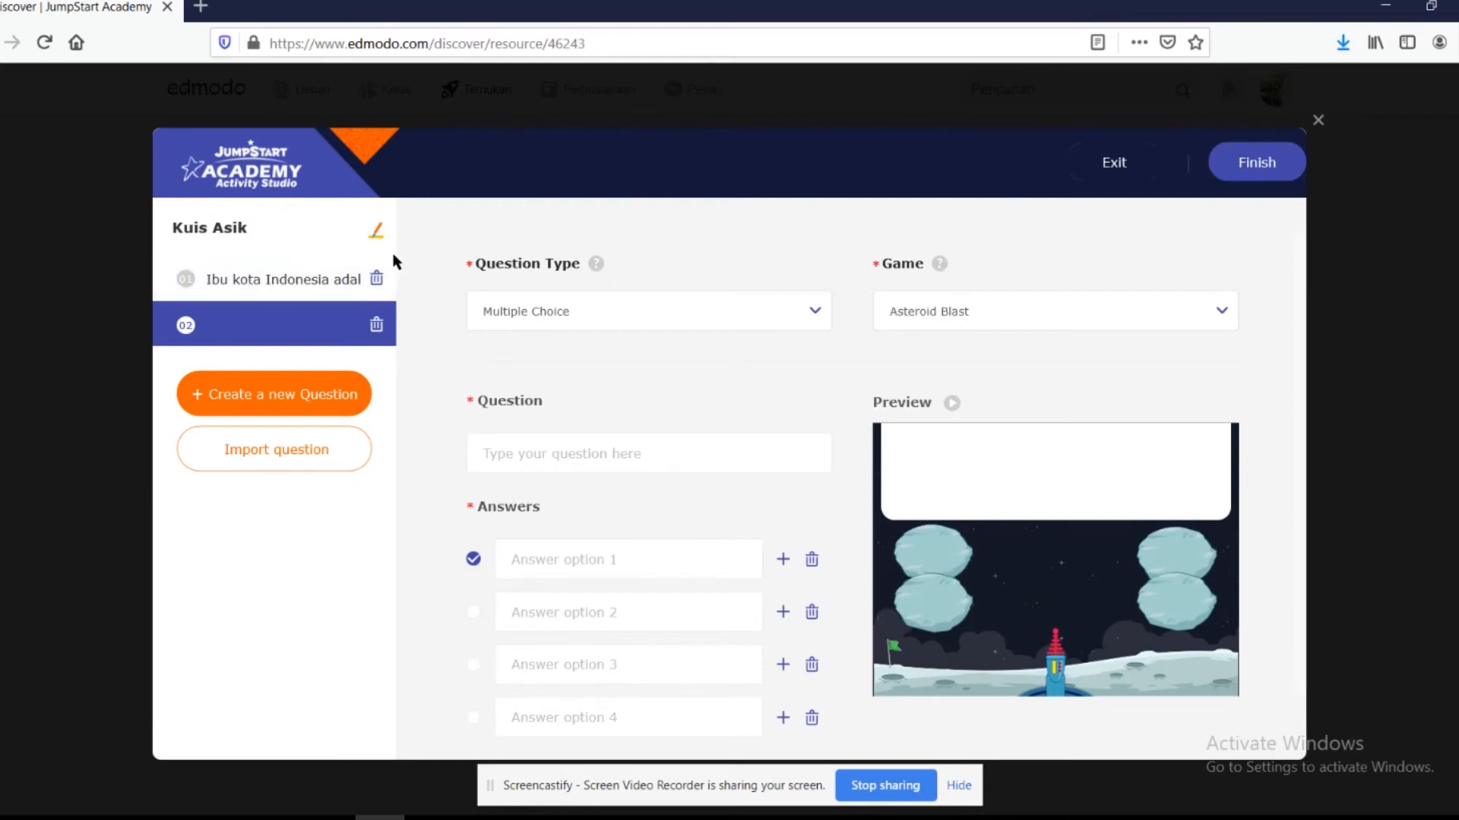
# Set the second question's type to True or False and place the cursor in its question text field.
pyautogui.click(504, 318)
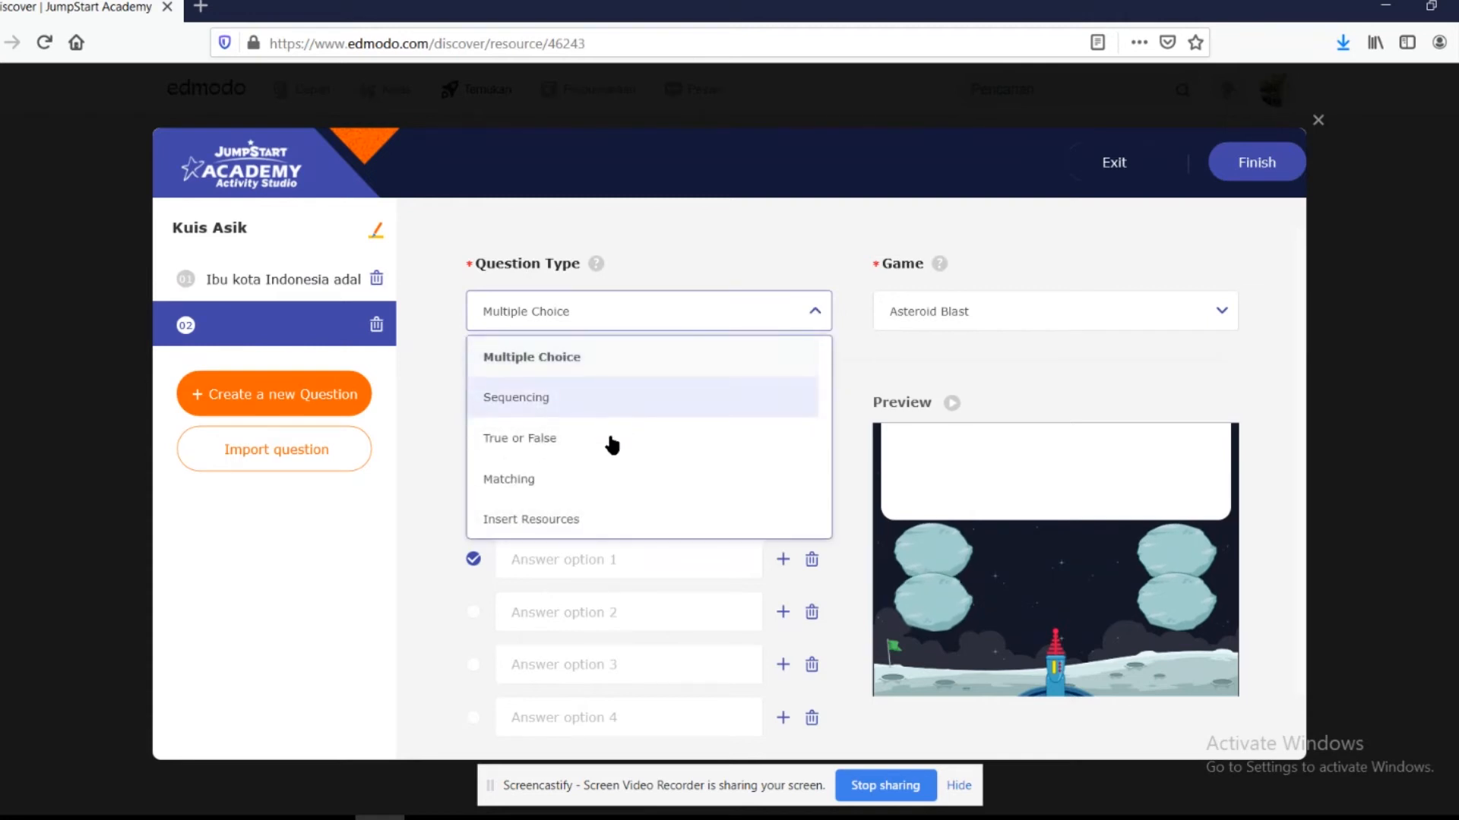
pyautogui.click(556, 439)
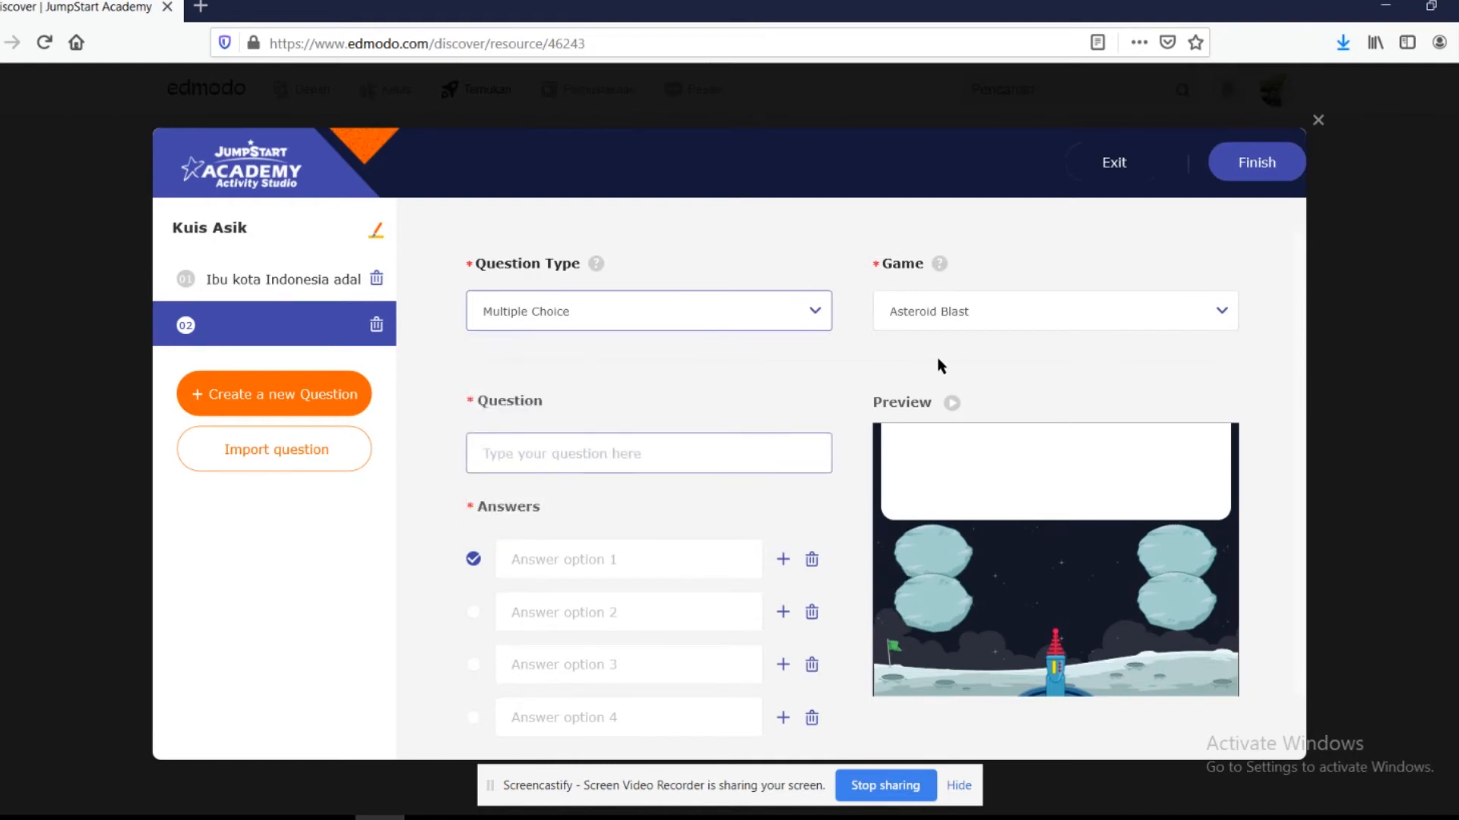
pyautogui.click(818, 313)
pyautogui.click(544, 450)
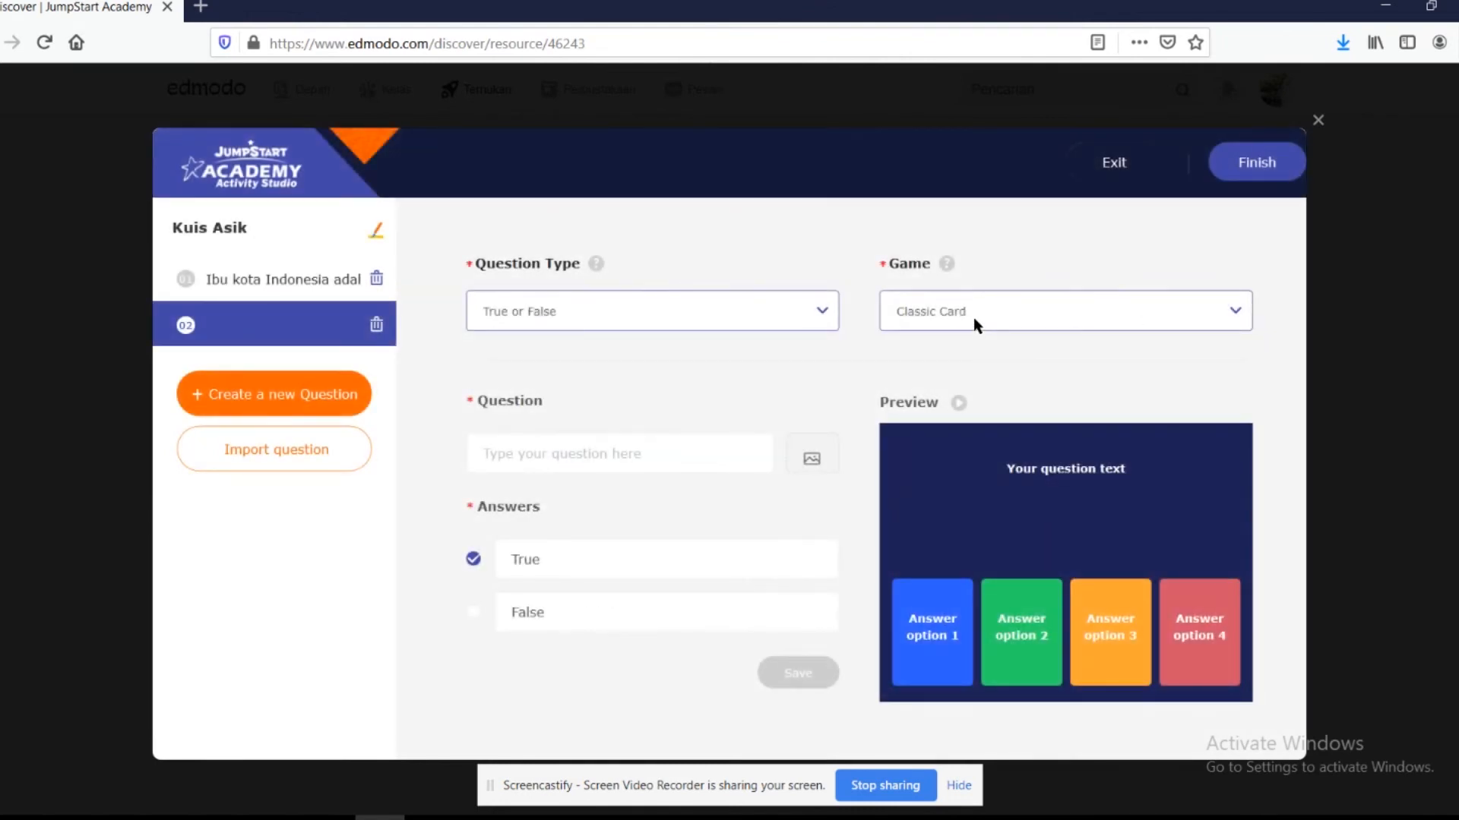
pyautogui.click(973, 316)
pyautogui.click(684, 455)
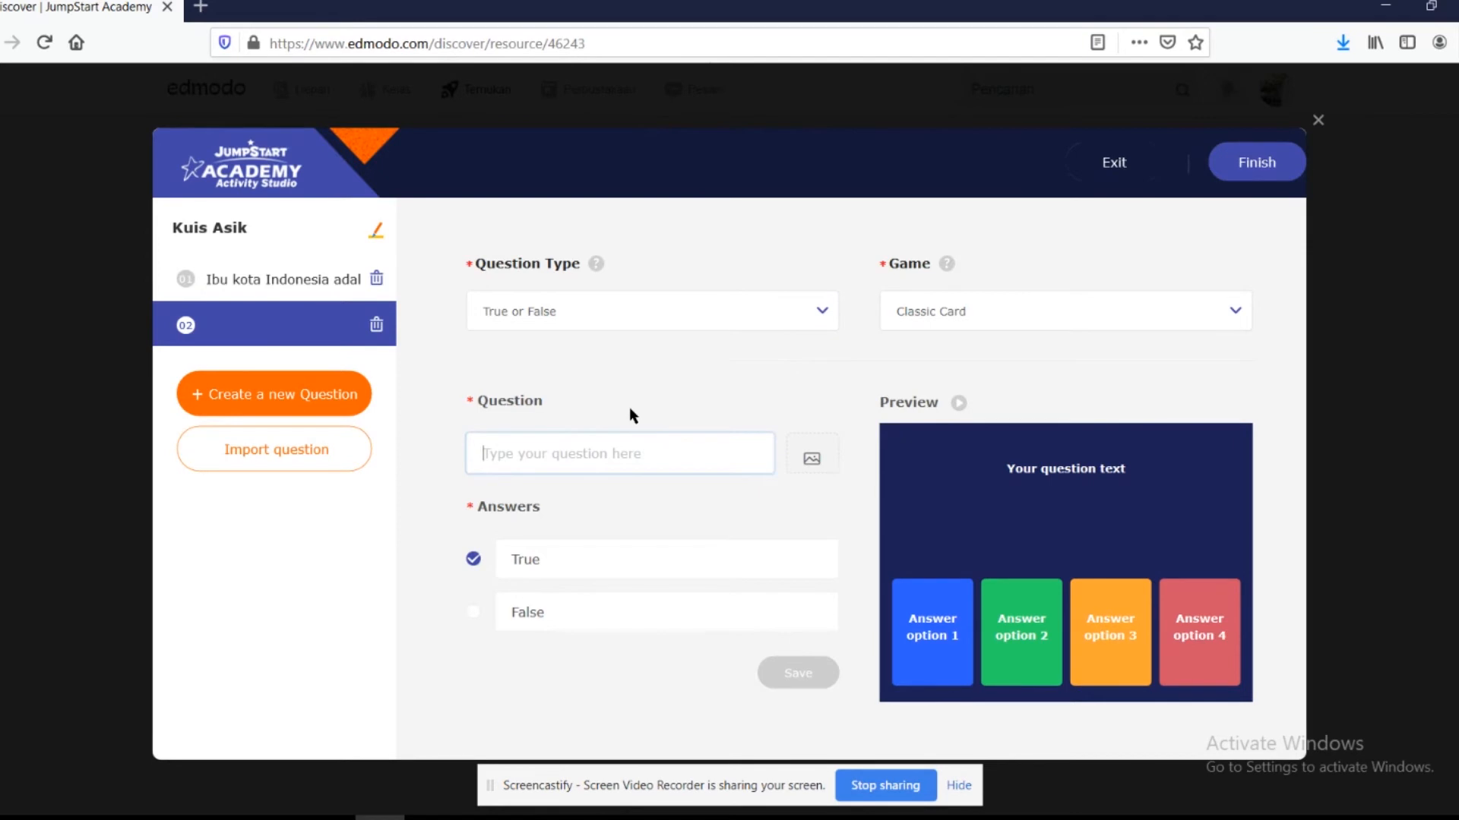
# Enter "Surabaya ada di Jatim" as the second question's text and save it with True as the correct answer.
pyautogui.write('Surabaya ada di Jatim')
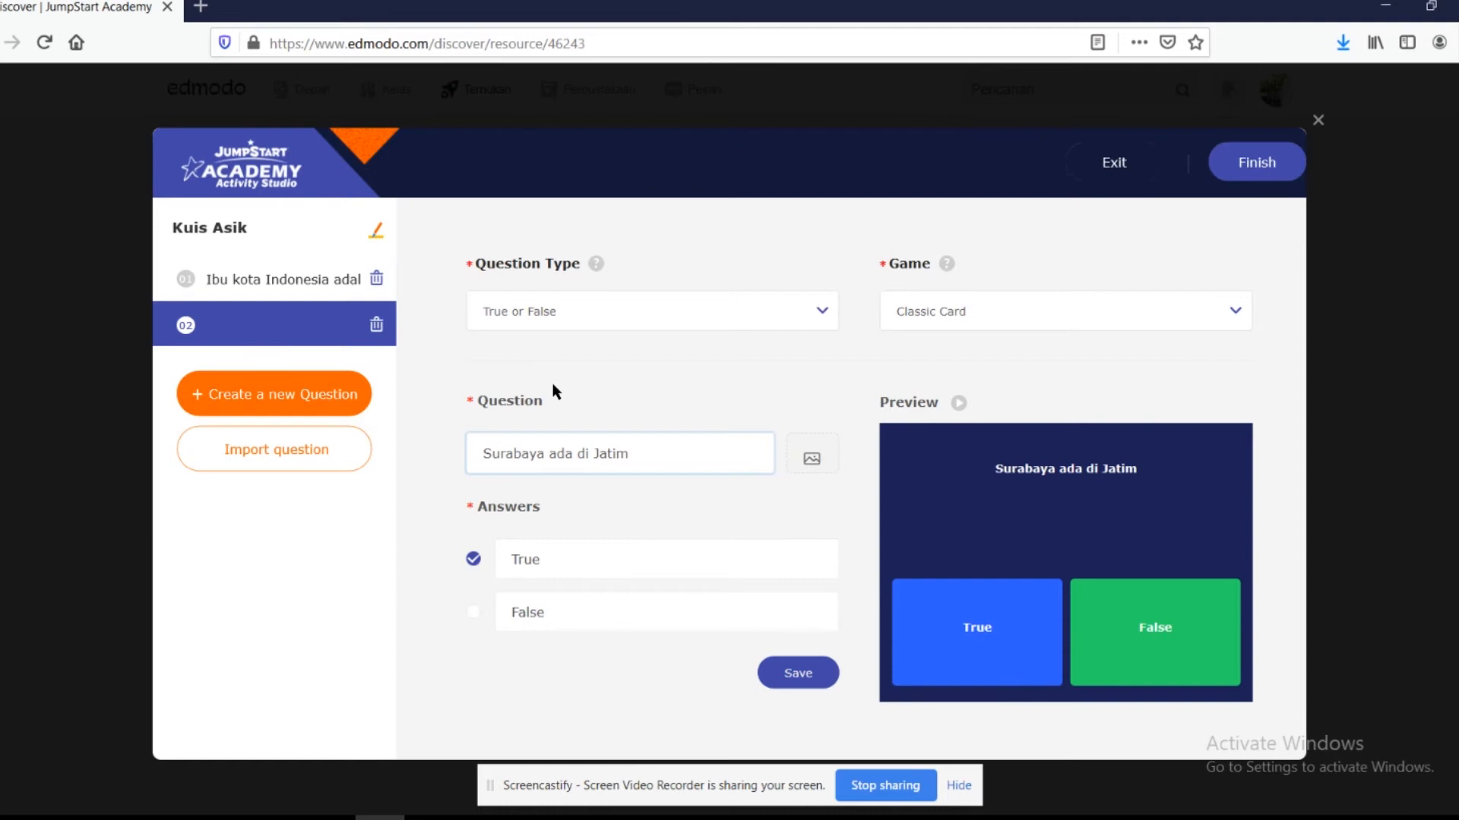
pyautogui.click(811, 461)
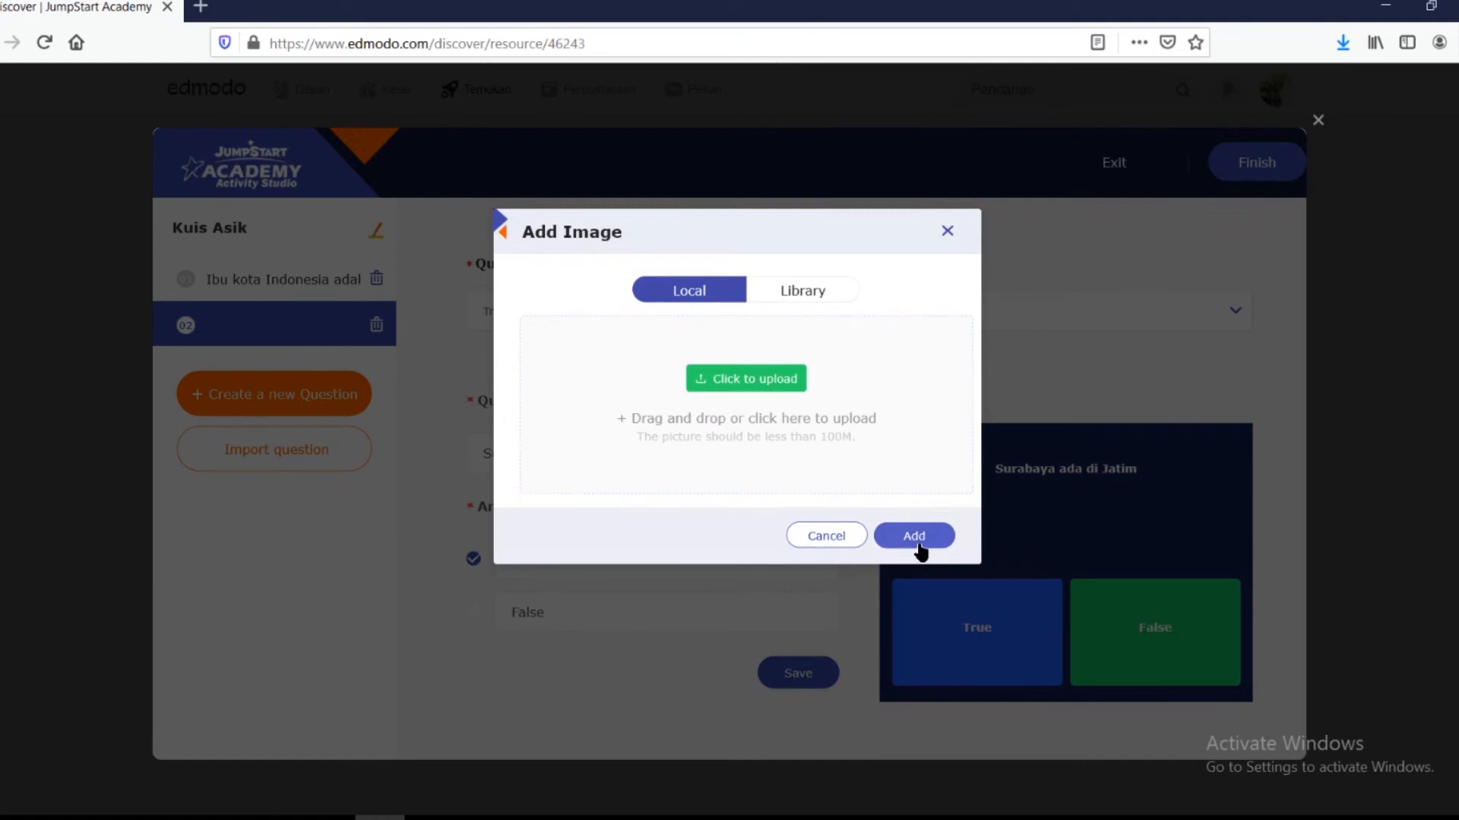
pyautogui.click(947, 231)
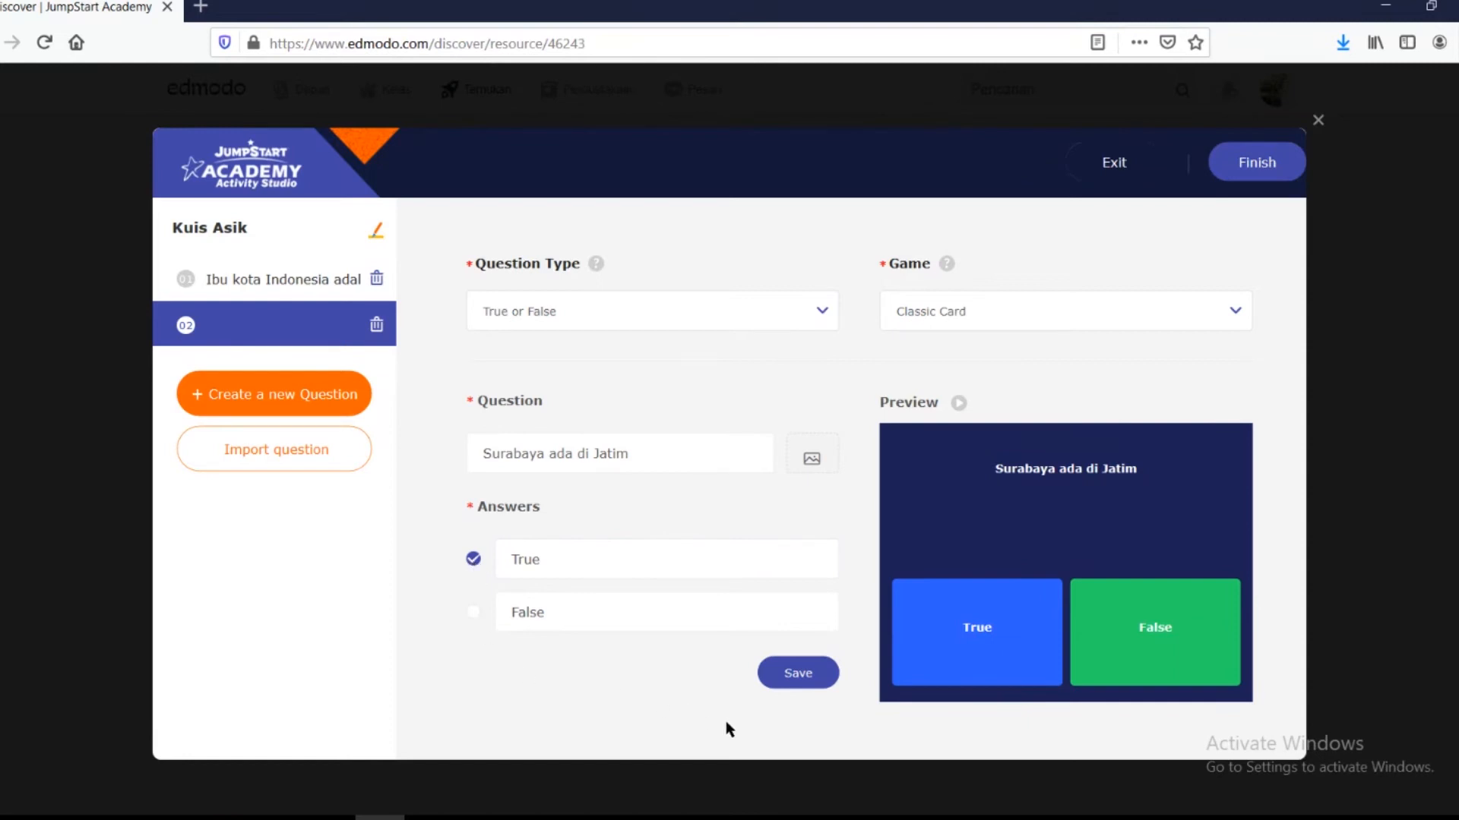
pyautogui.click(788, 674)
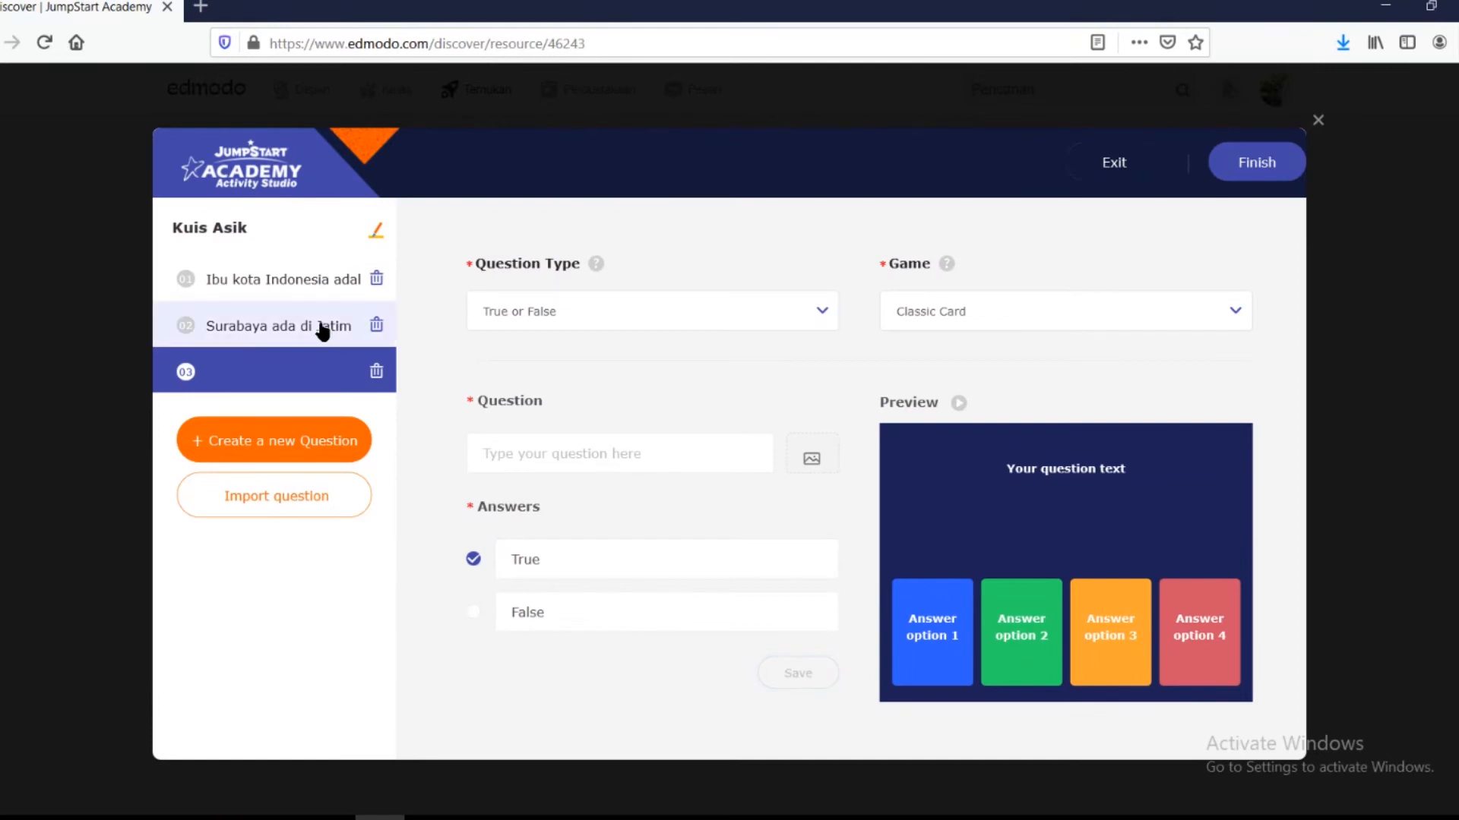
# Set the third question's type to Fill In The Blank, check its game options and keep Classic.
pyautogui.click(575, 322)
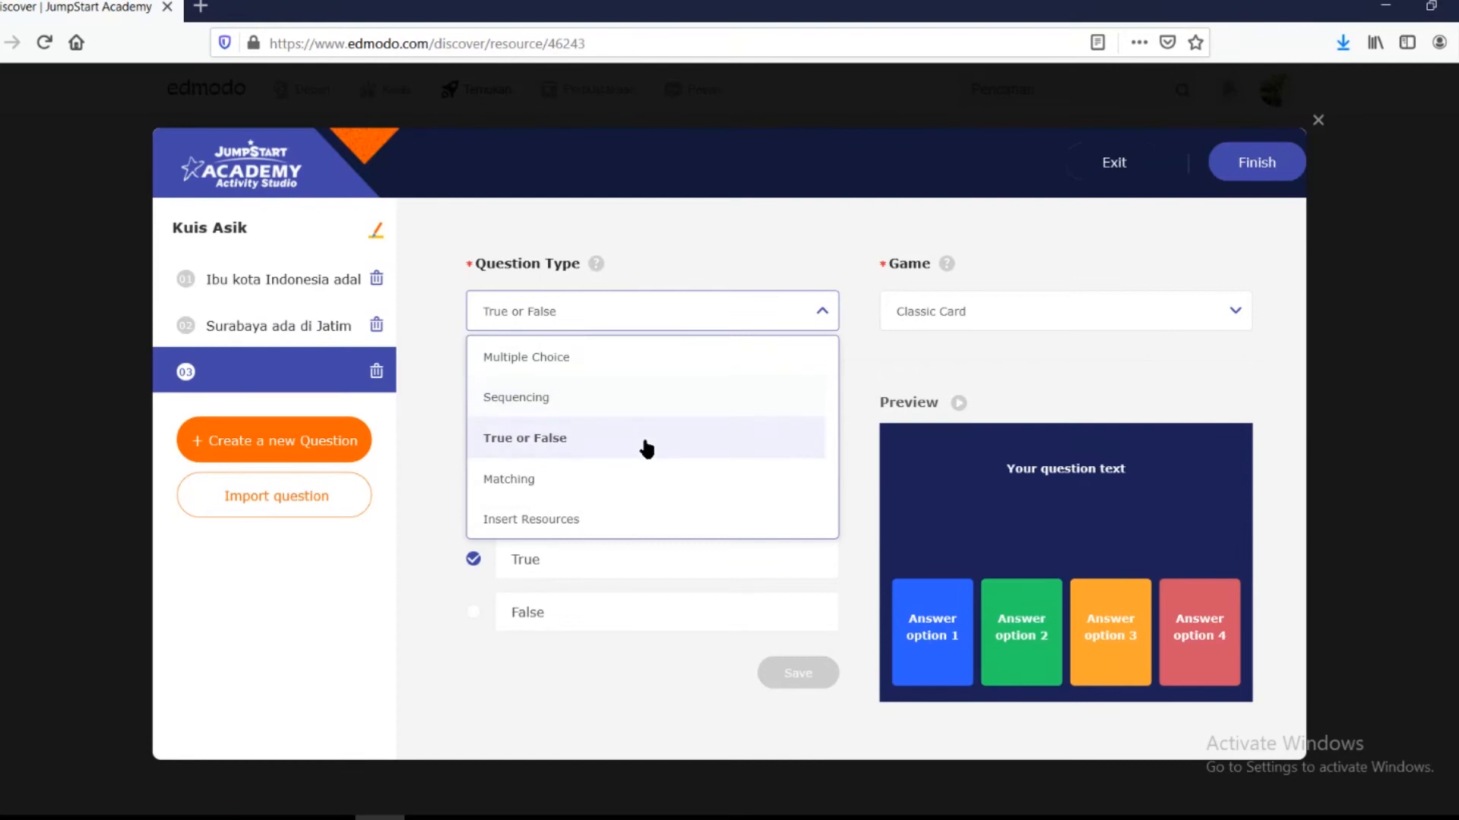
pyautogui.scroll(-2, 646, 448)
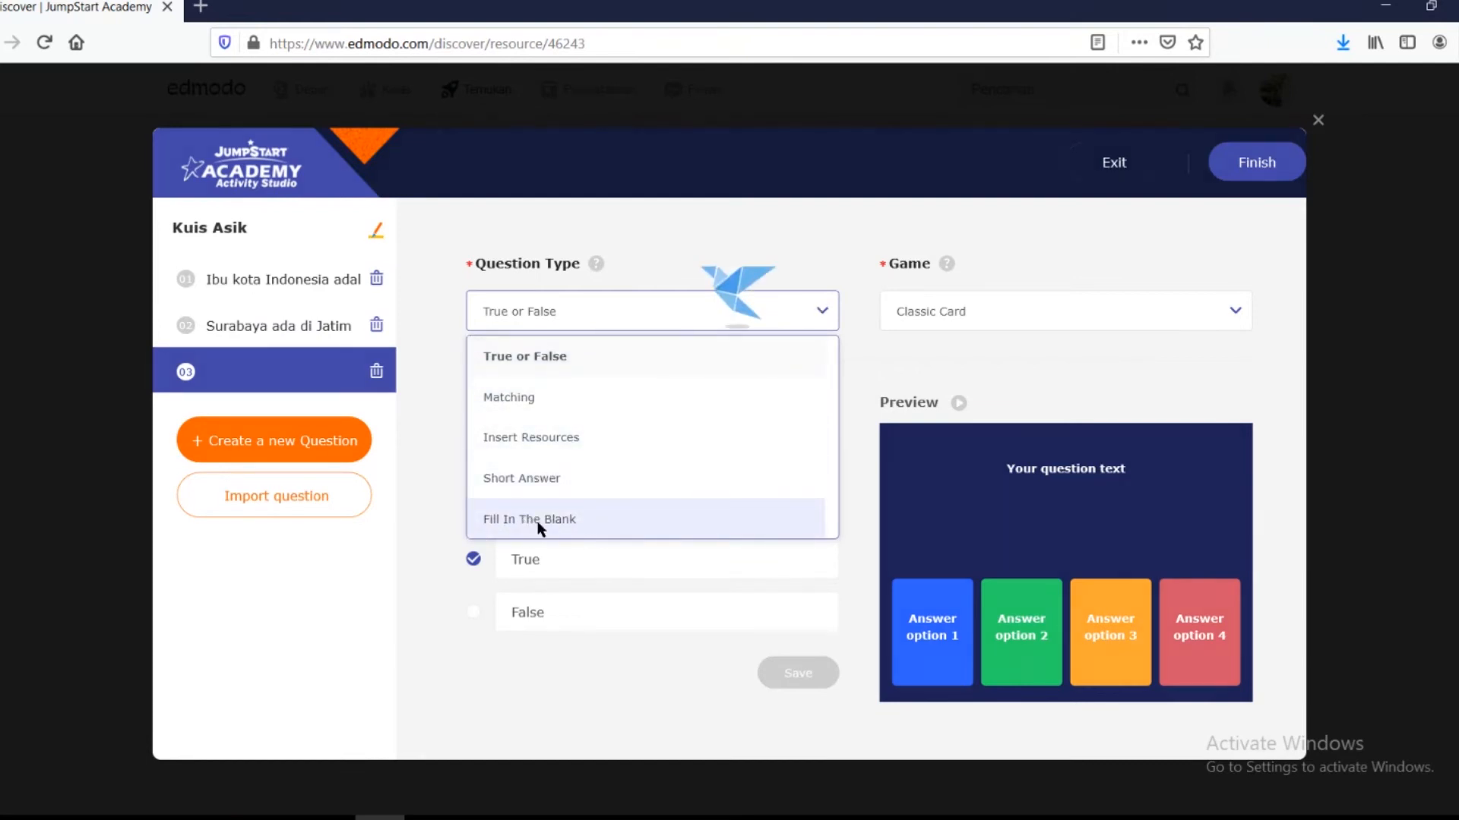
pyautogui.click(522, 522)
pyautogui.click(606, 466)
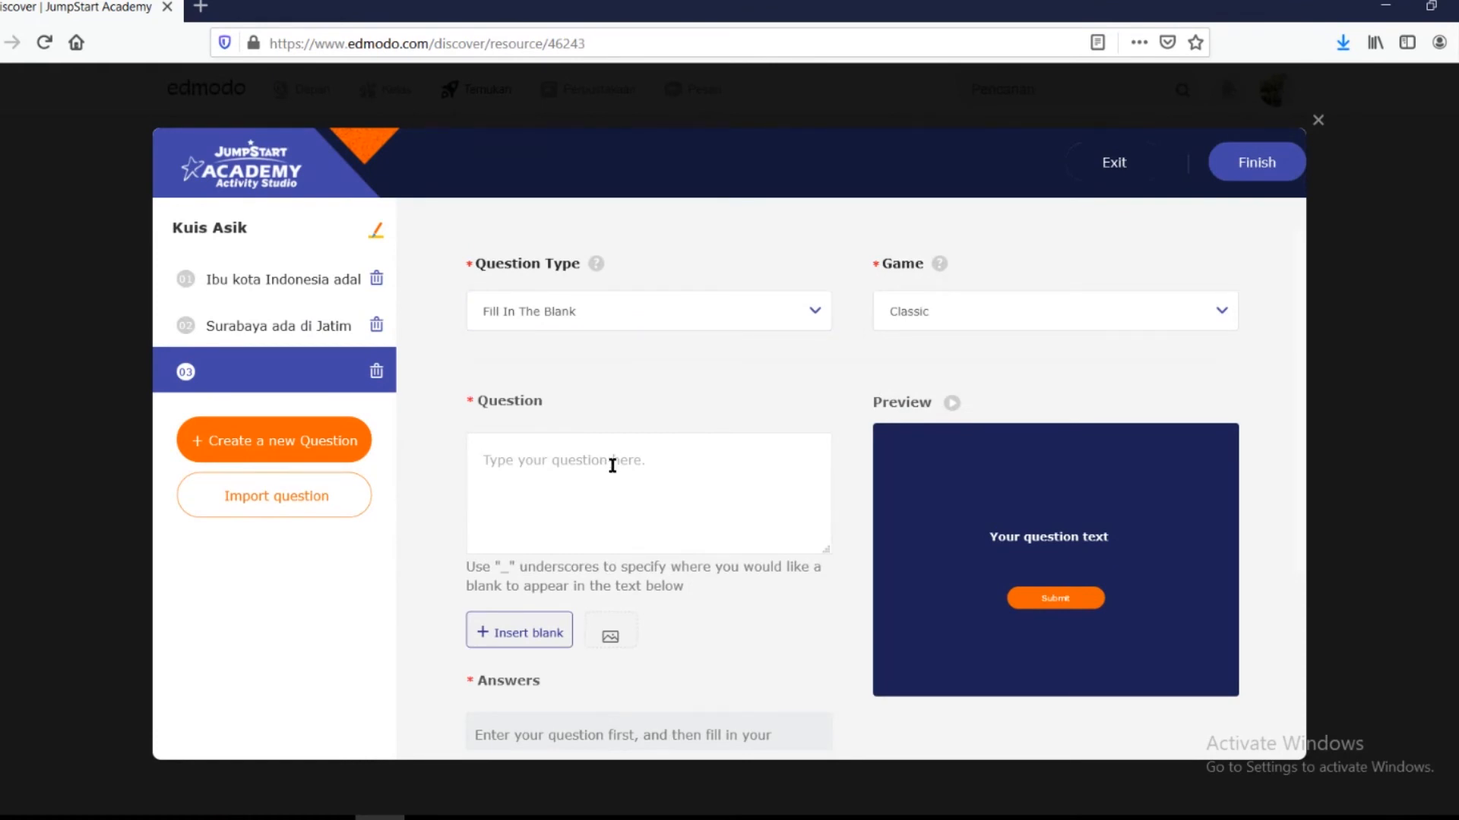
pyautogui.click(1142, 311)
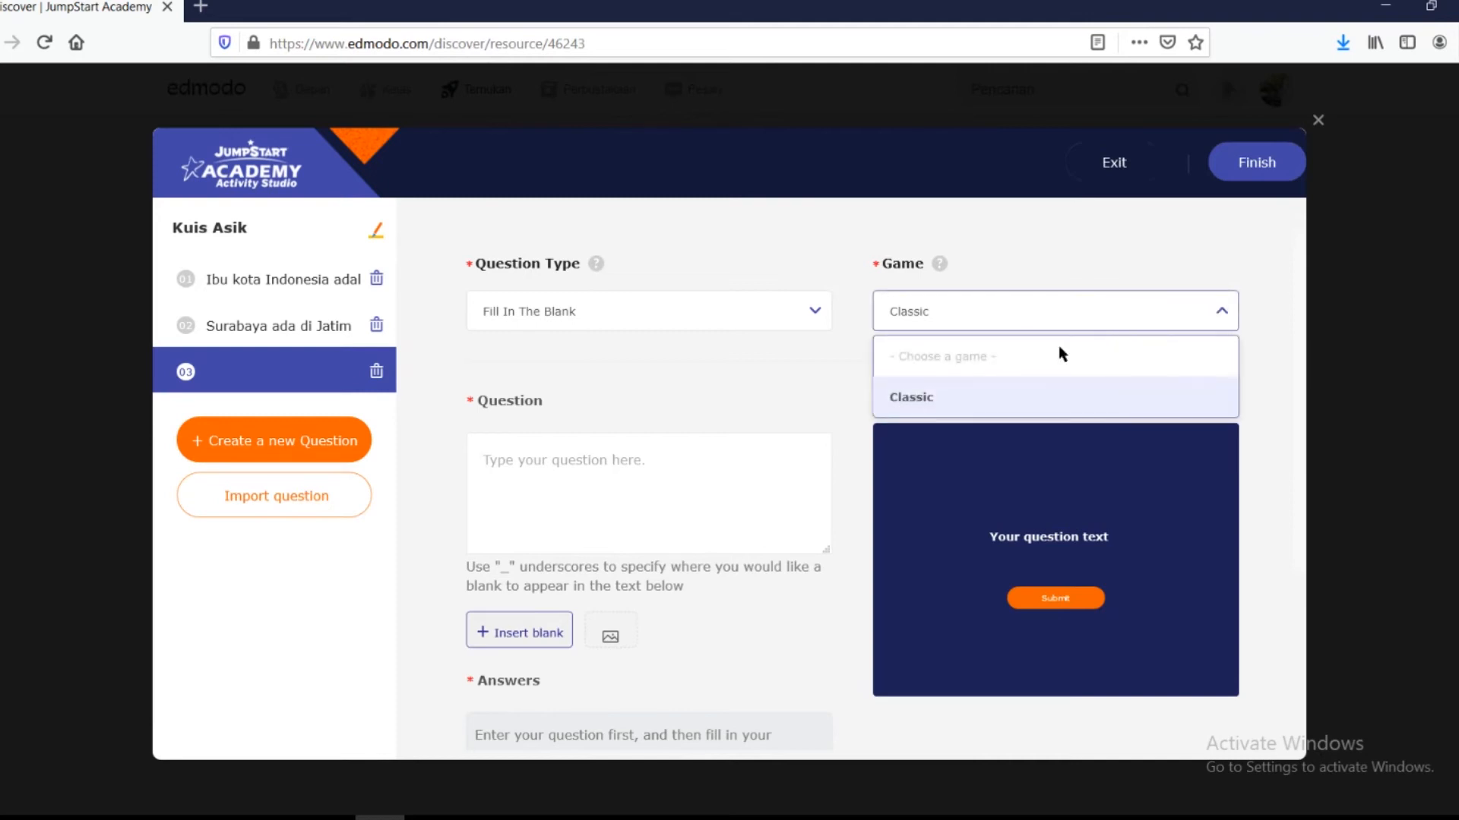
pyautogui.click(612, 492)
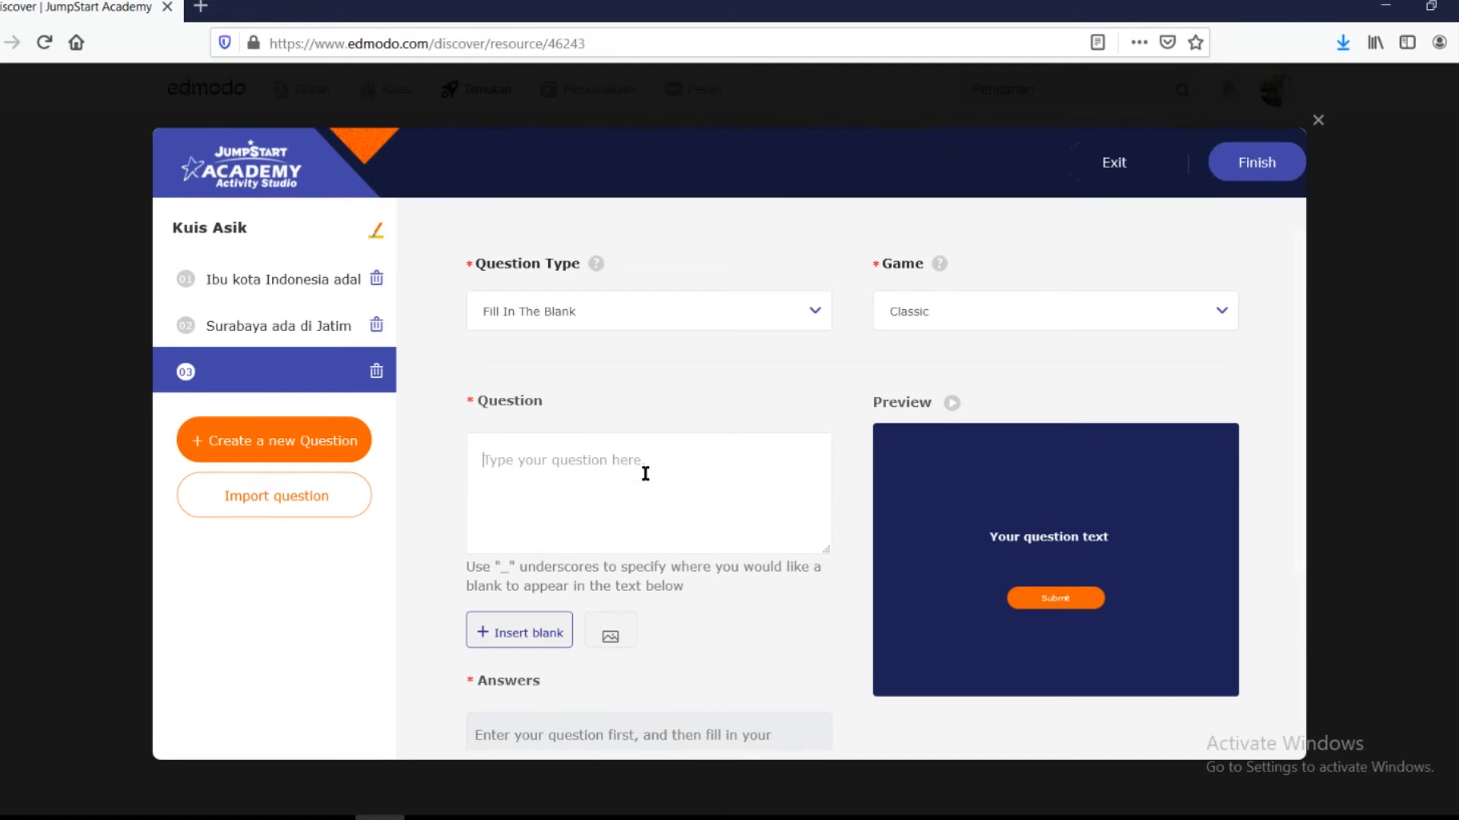
pyautogui.doubleClick(533, 566)
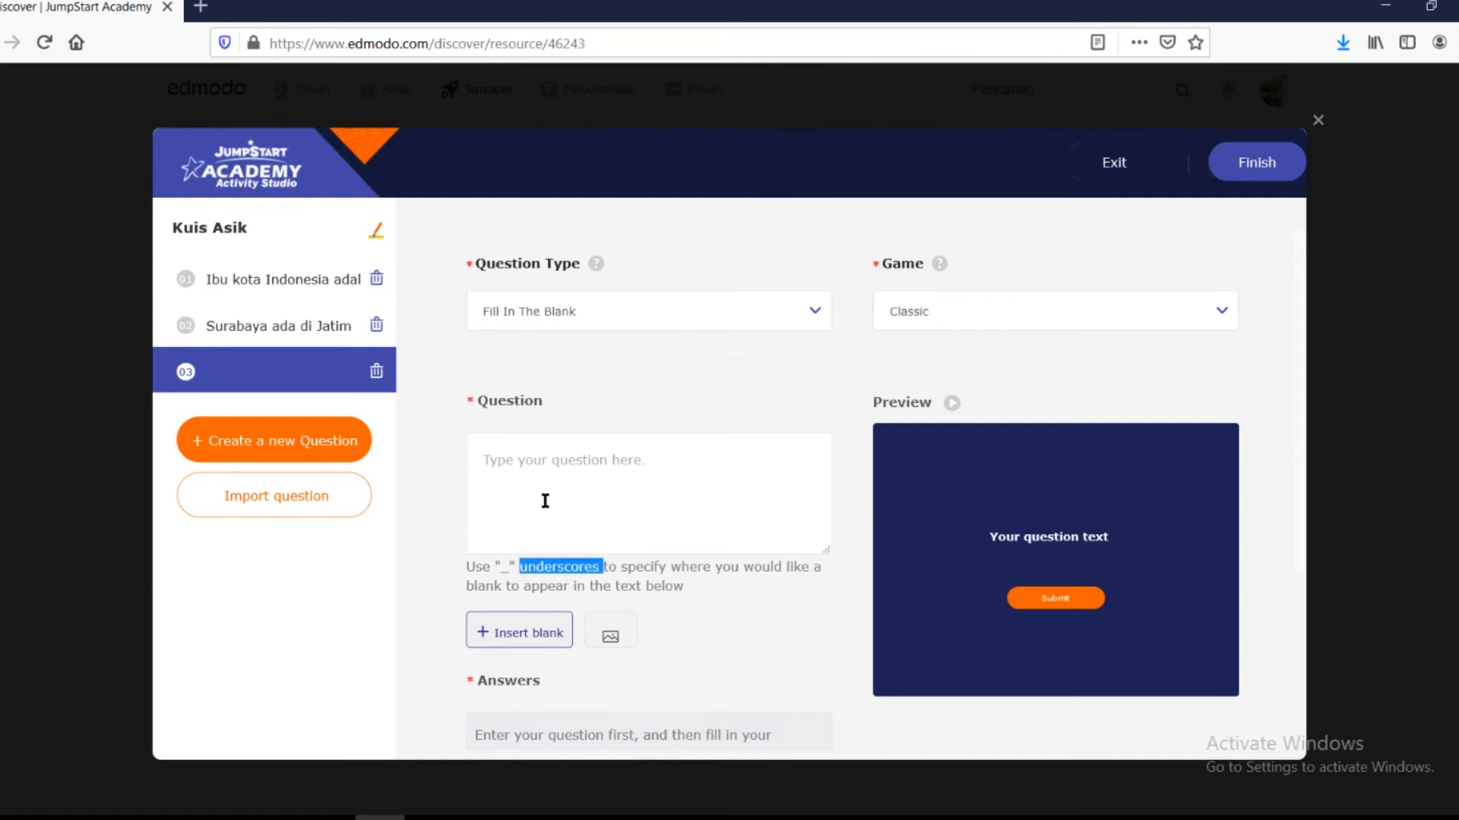
pyautogui.click(577, 517)
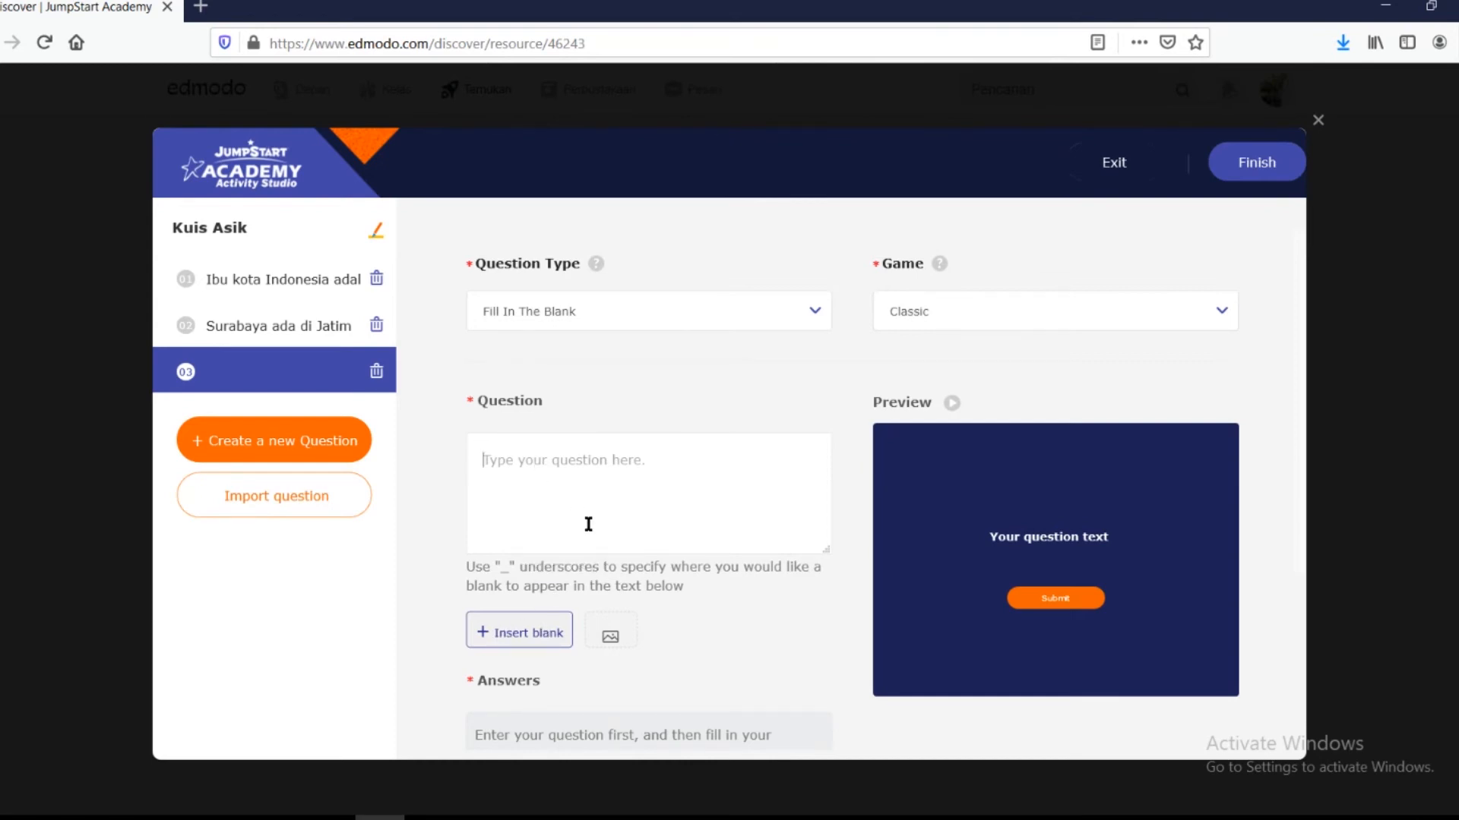
pyautogui.click(617, 640)
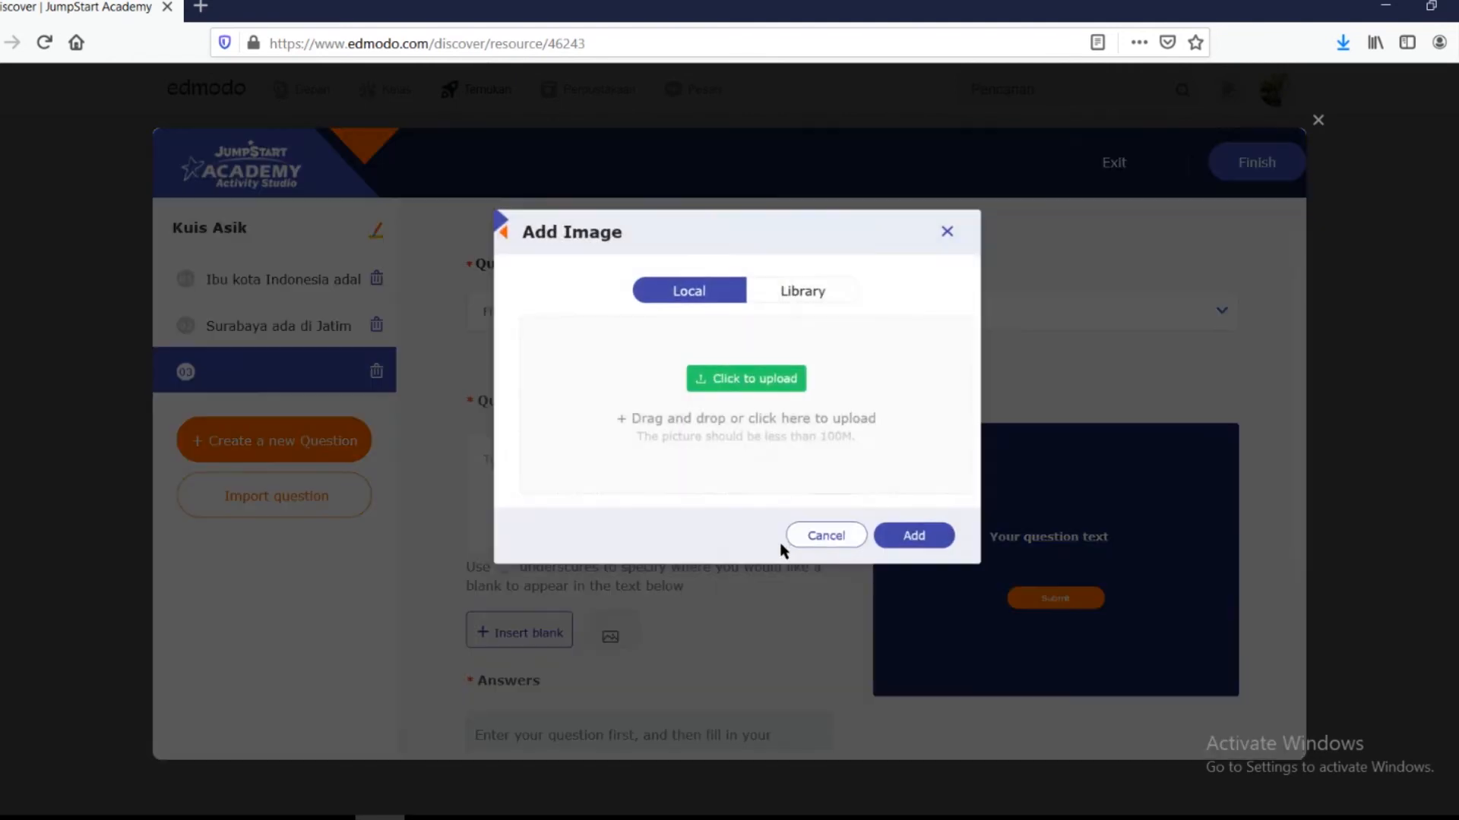
pyautogui.click(947, 236)
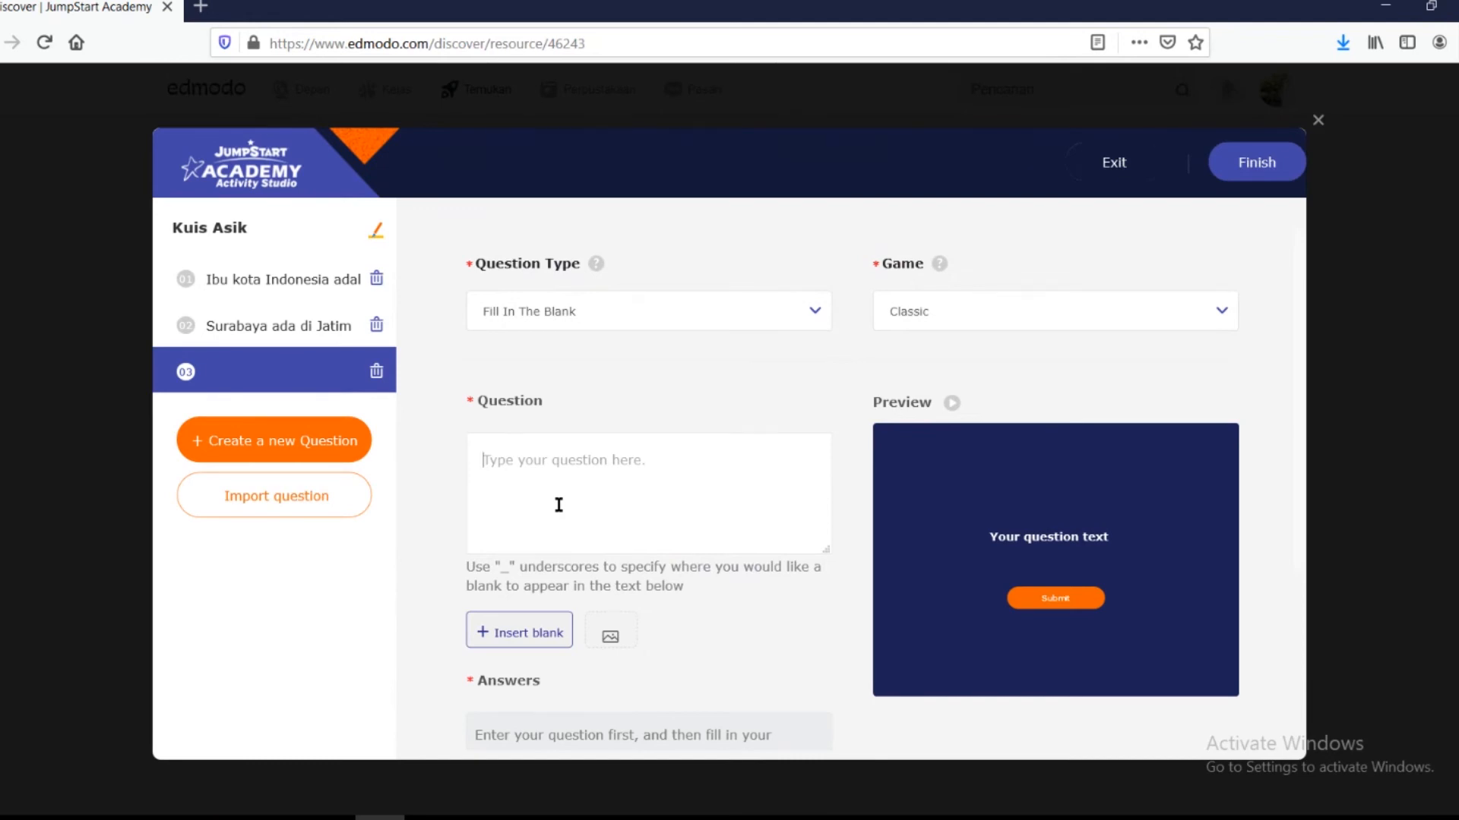
# Enter the question text "Propinsi di Indonesia adalah Jatim, Jabar, dan" followed by one blank.
pyautogui.write('Propin')
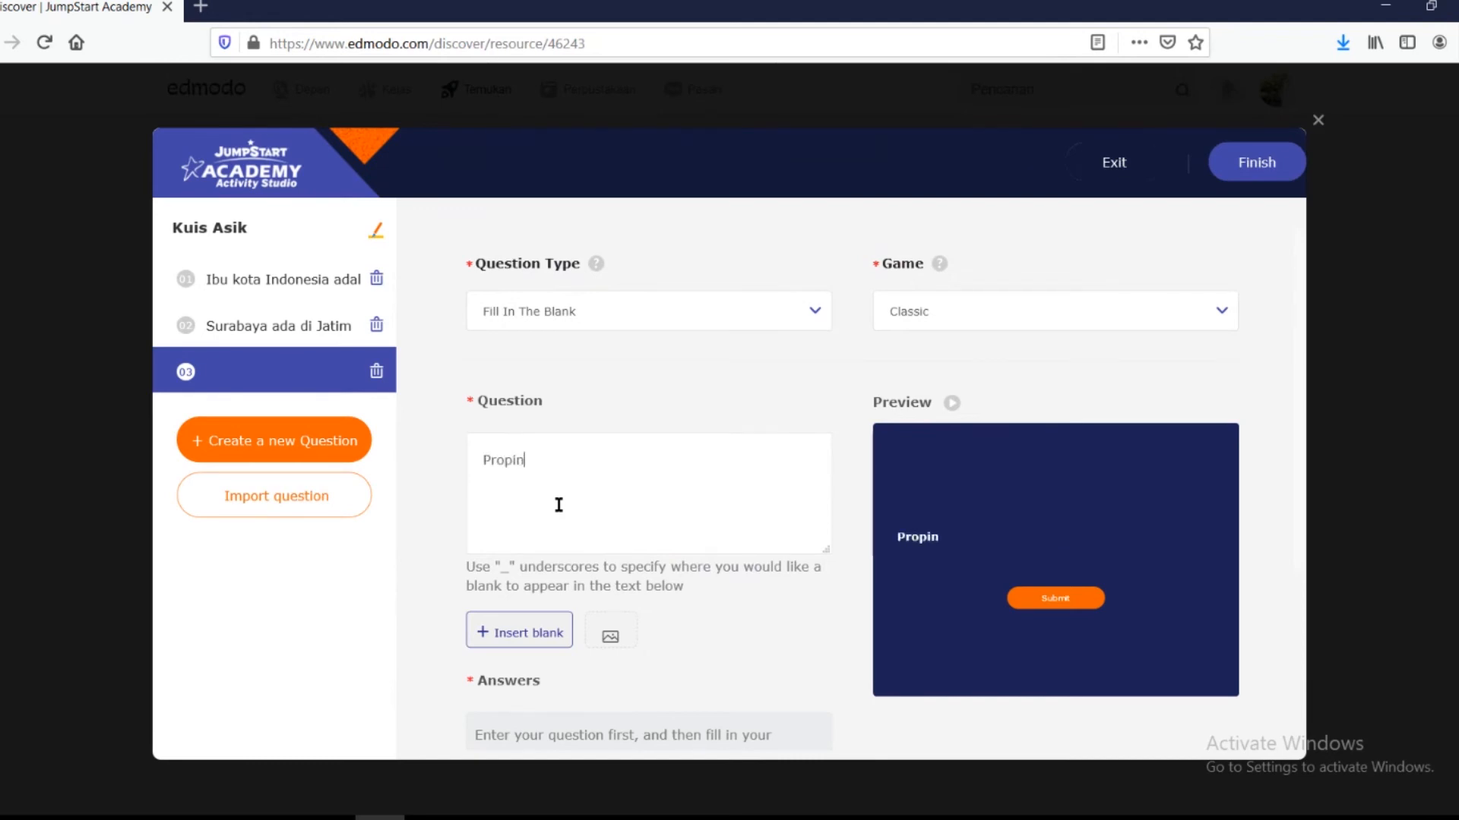
pyautogui.write('si di Indones')
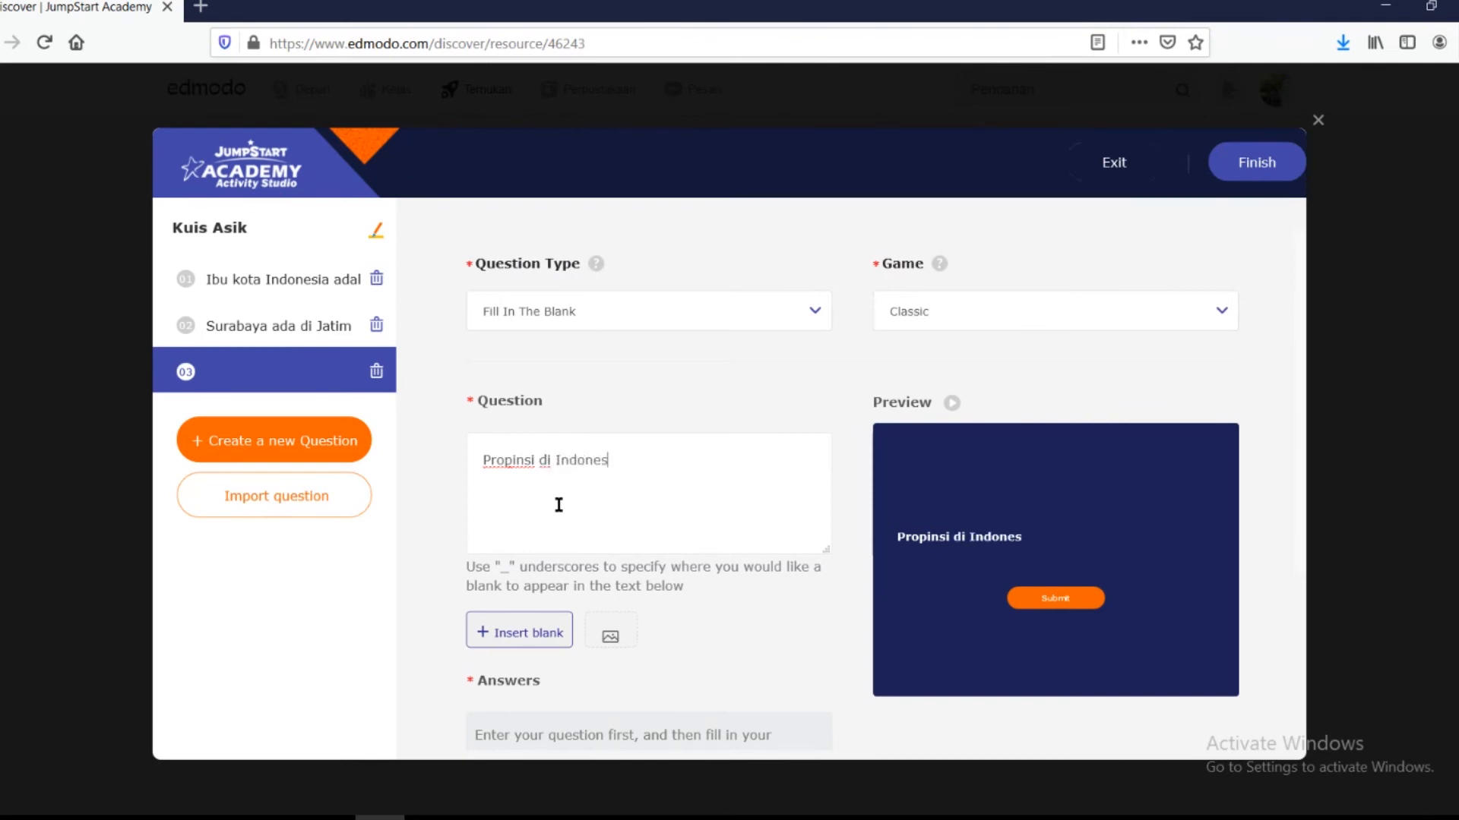
pyautogui.write('ia adalah Jatim,')
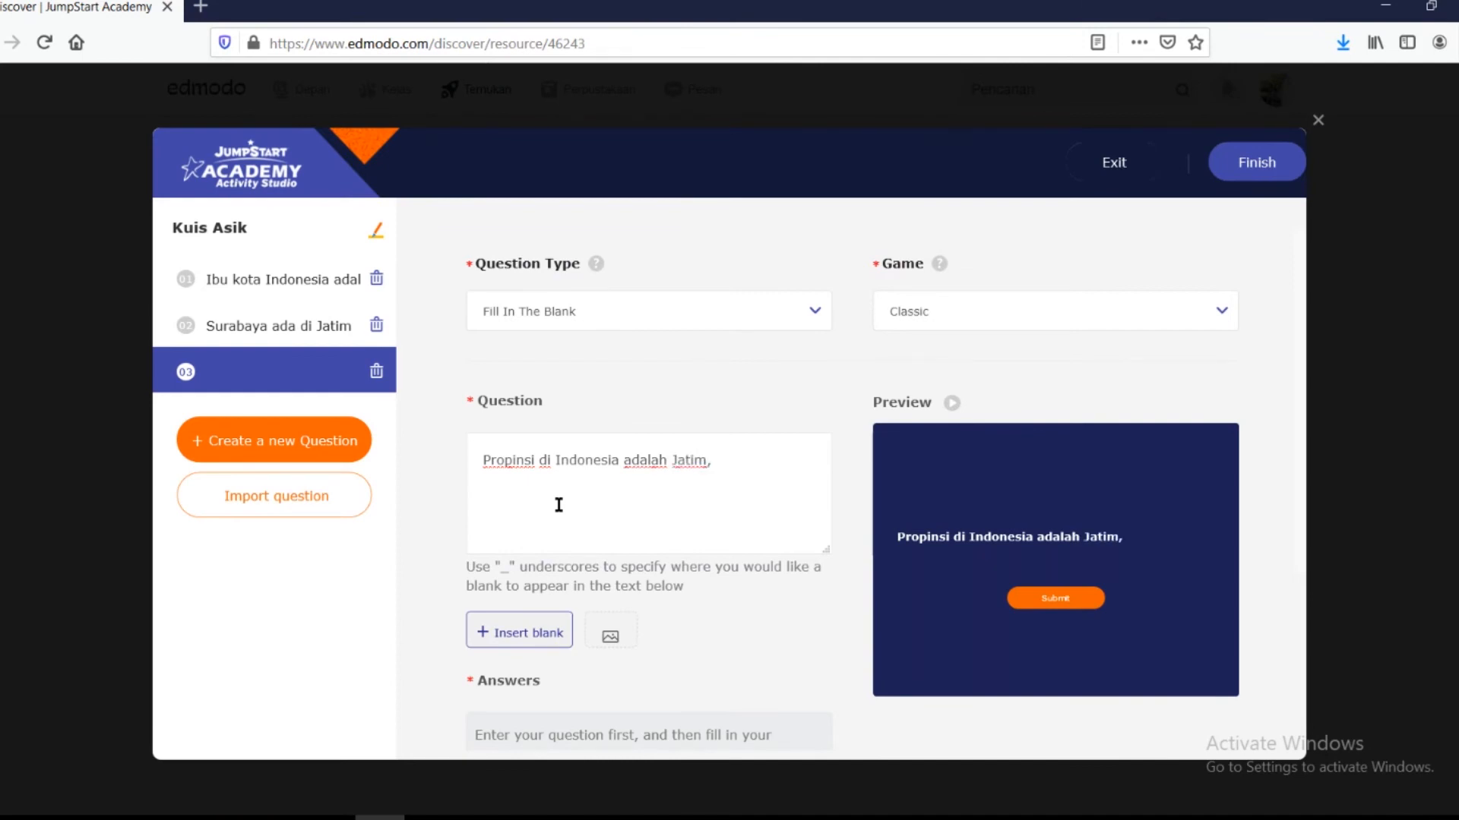
pyautogui.write(' Jabar, dan ')
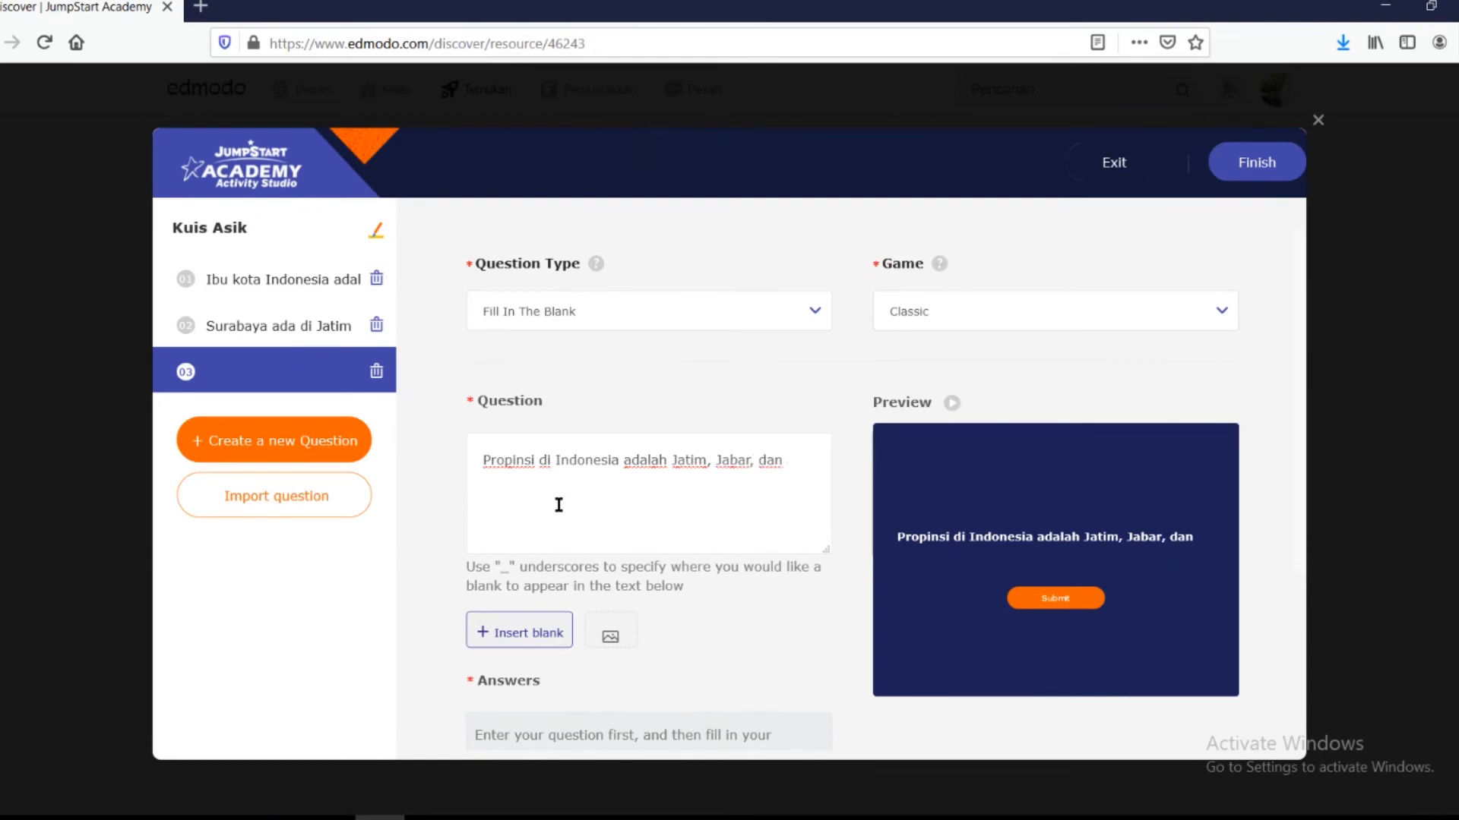
pyautogui.write('_')
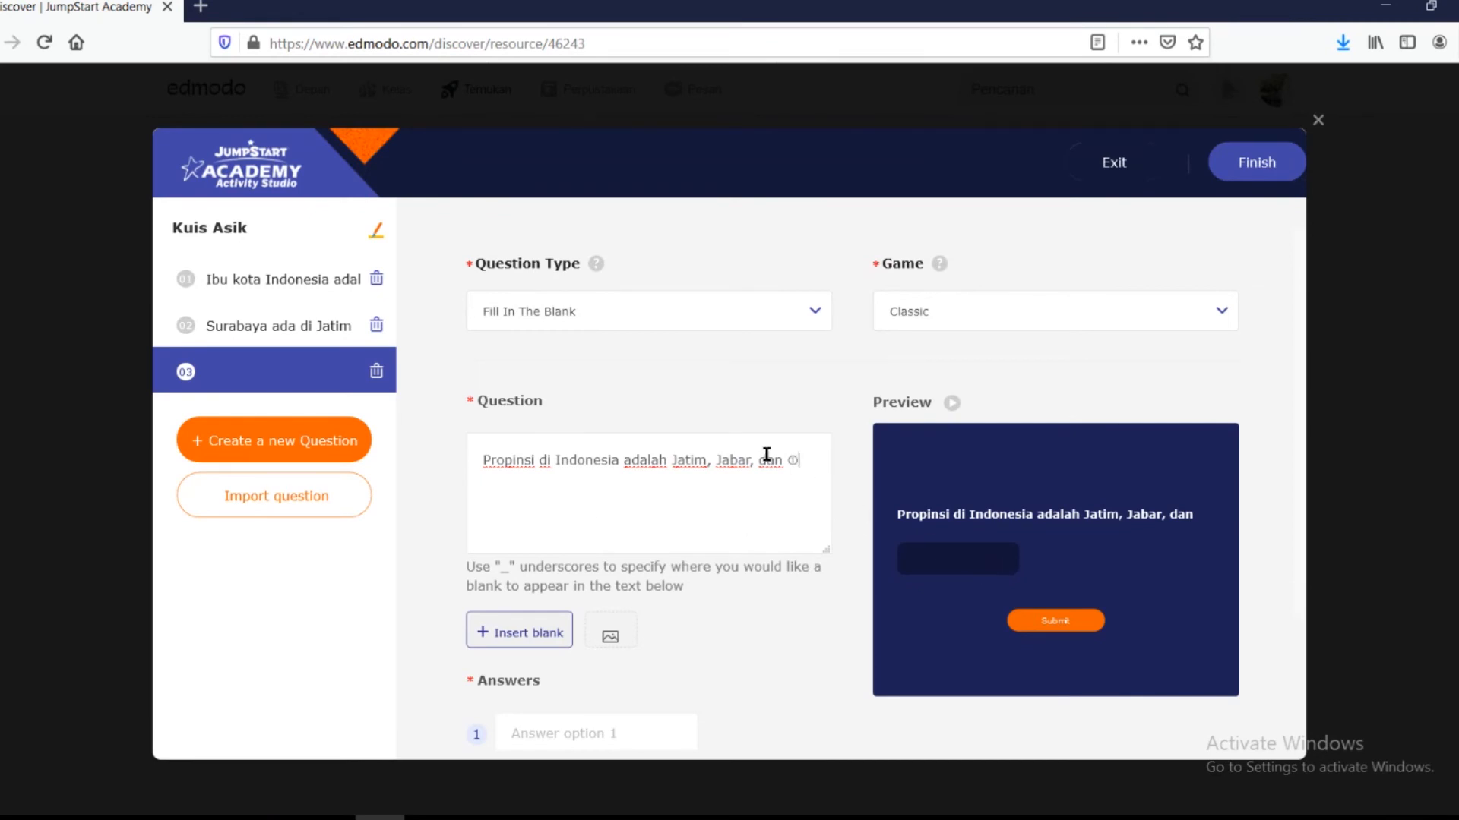
# Try adding a second blank after the first one in the question text and remove it again.
pyautogui.click(798, 463)
pyautogui.write('@')
pyautogui.press('BackSpace')
pyautogui.write('_')
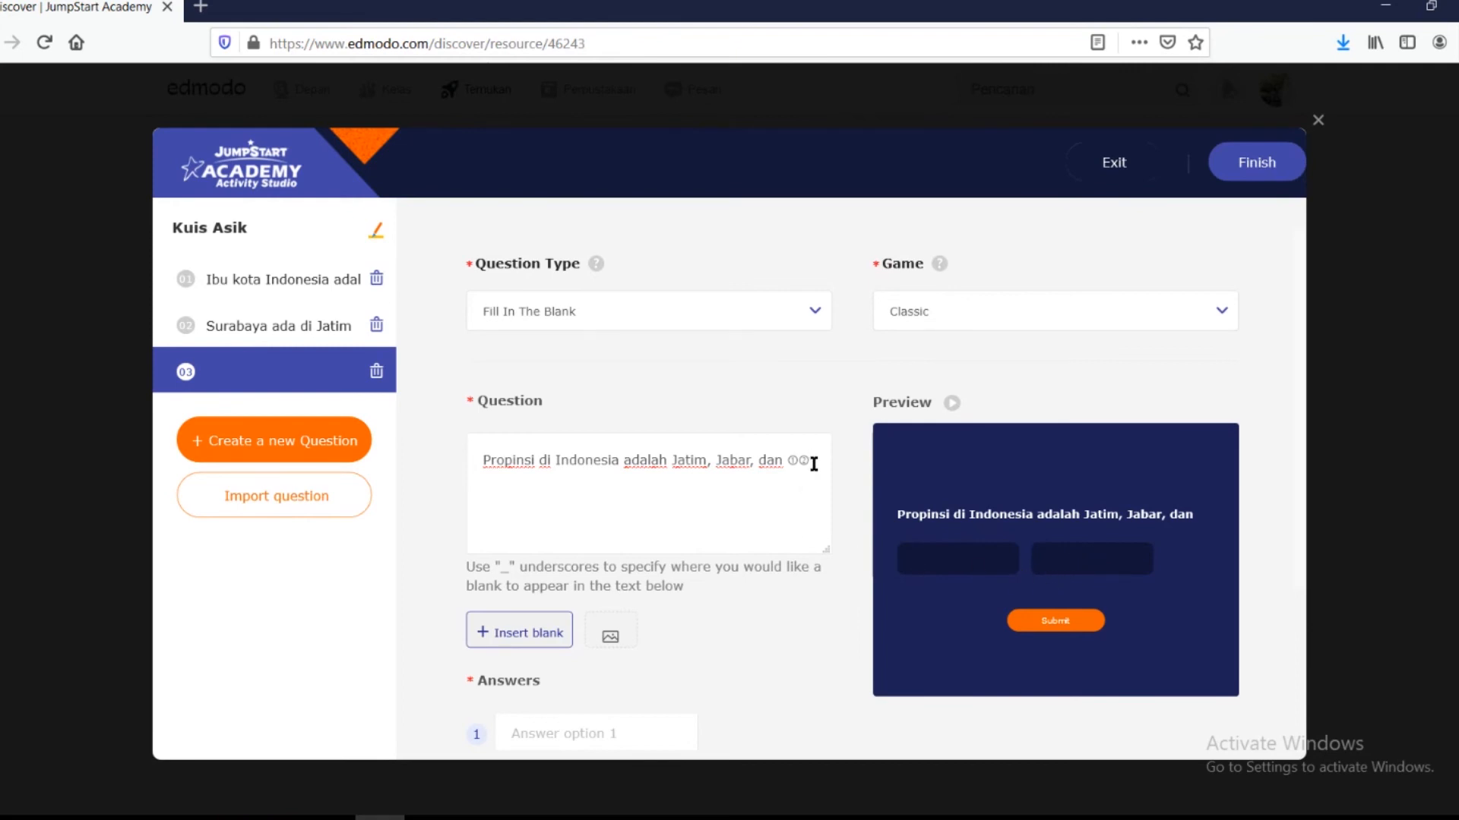
pyautogui.press('BackSpace')
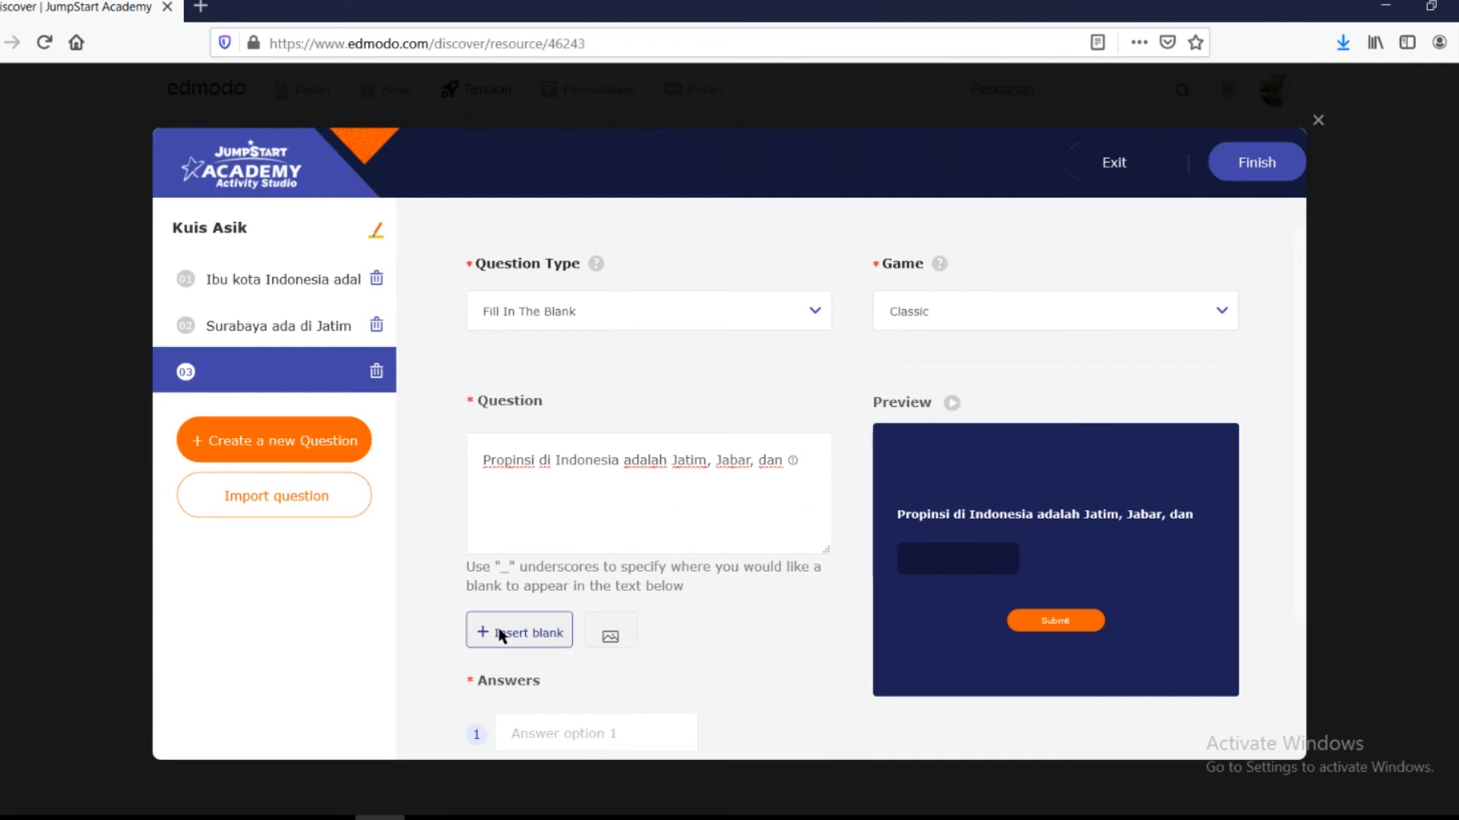
pyautogui.click(513, 643)
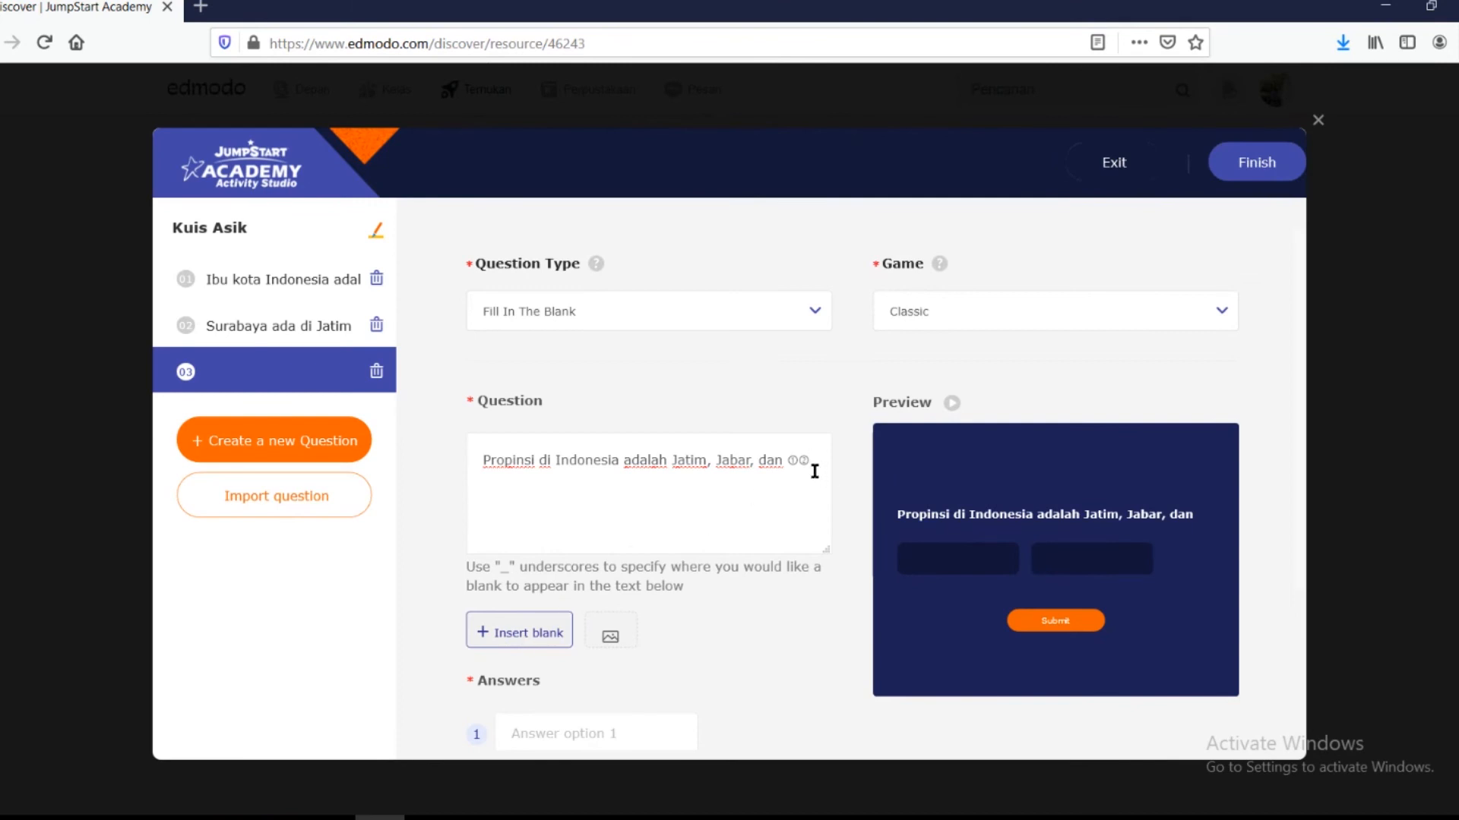
pyautogui.press('BackSpace')
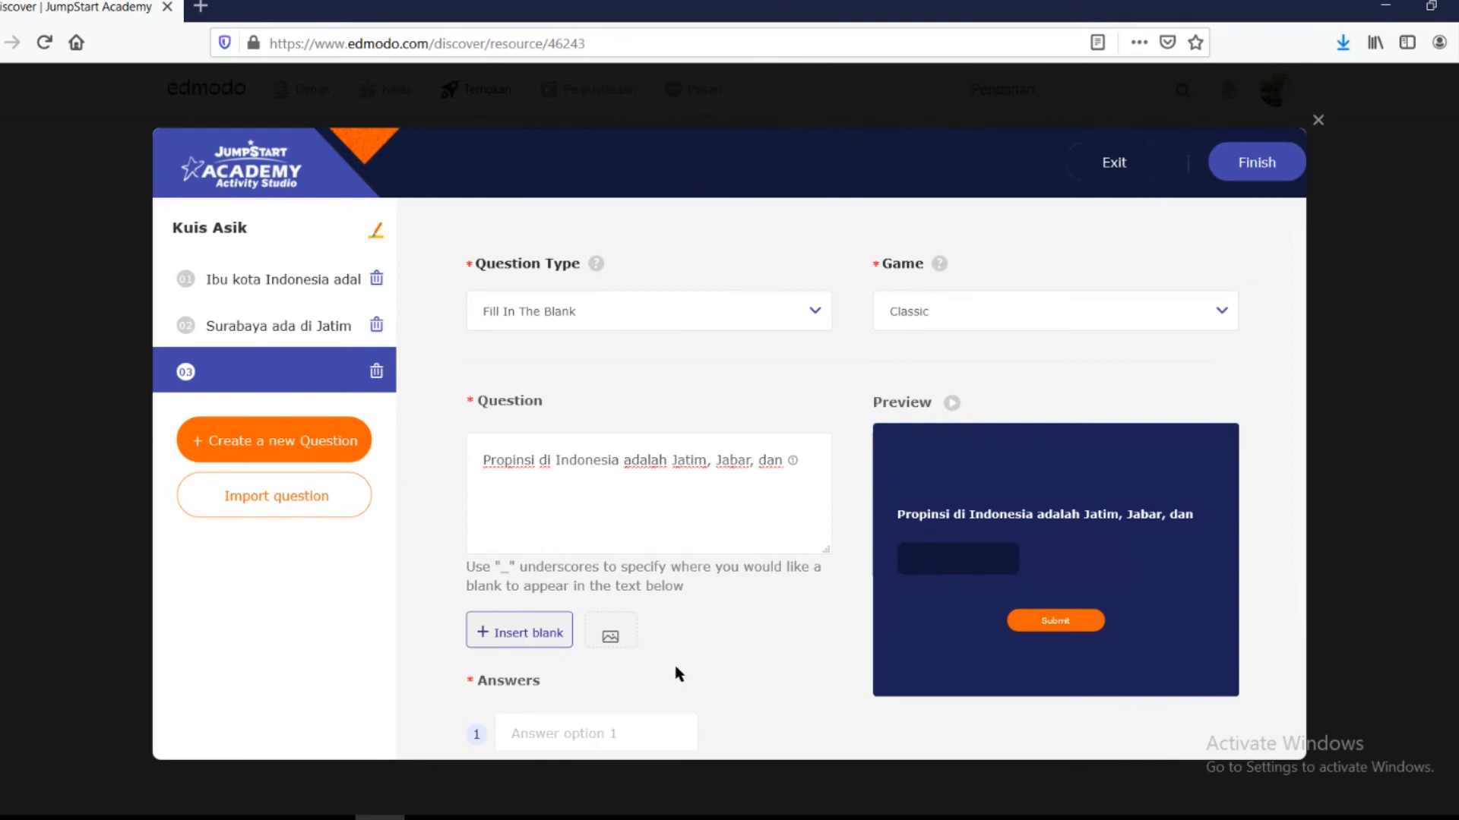
# Enter "Jateng" as the blank's answer and view the explanation of the Case-sensitive option.
pyautogui.scroll(-2, 600, 662)
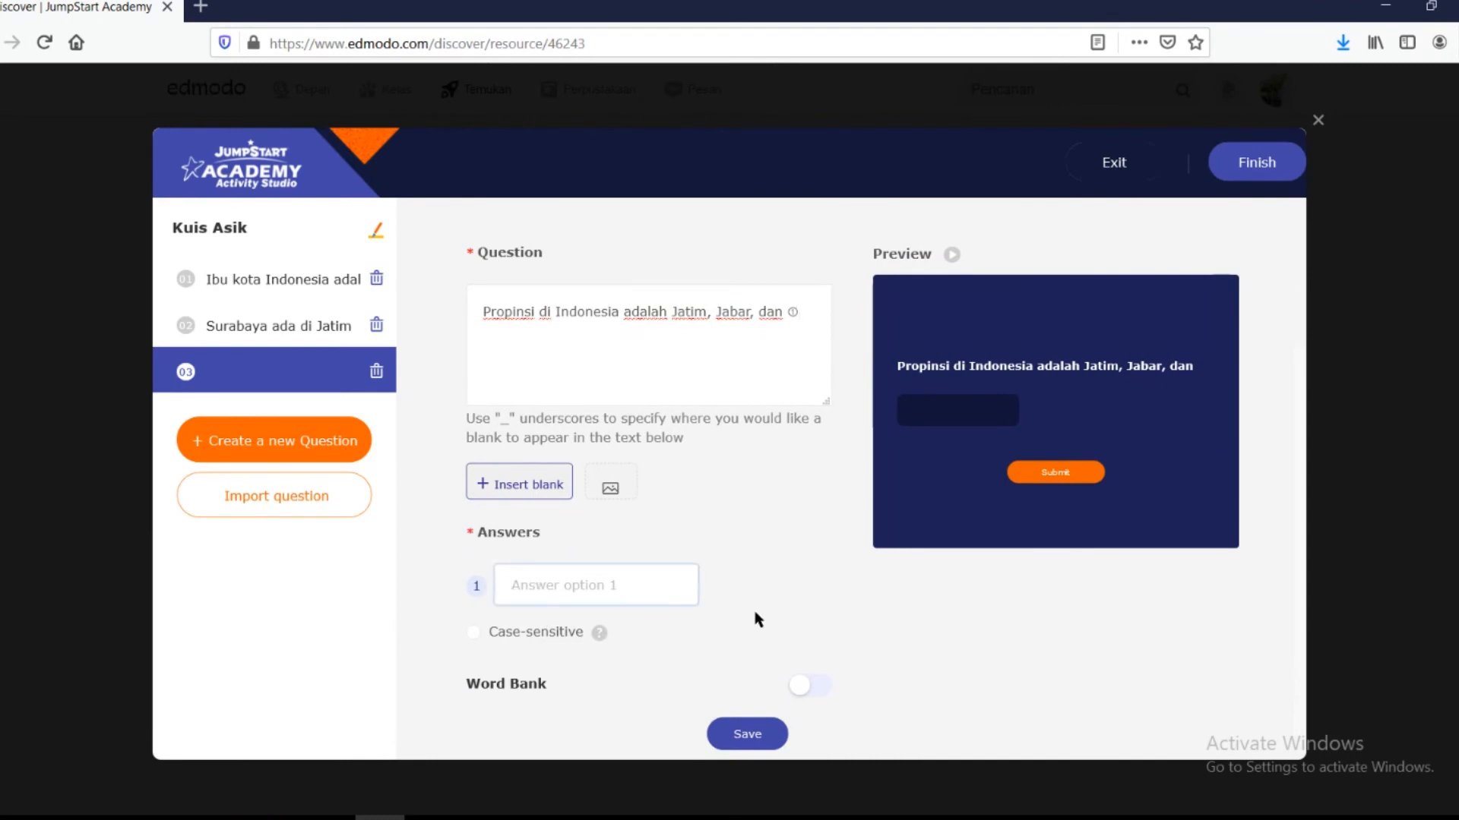
pyautogui.write('Jateng')
pyautogui.moveTo(597, 642)
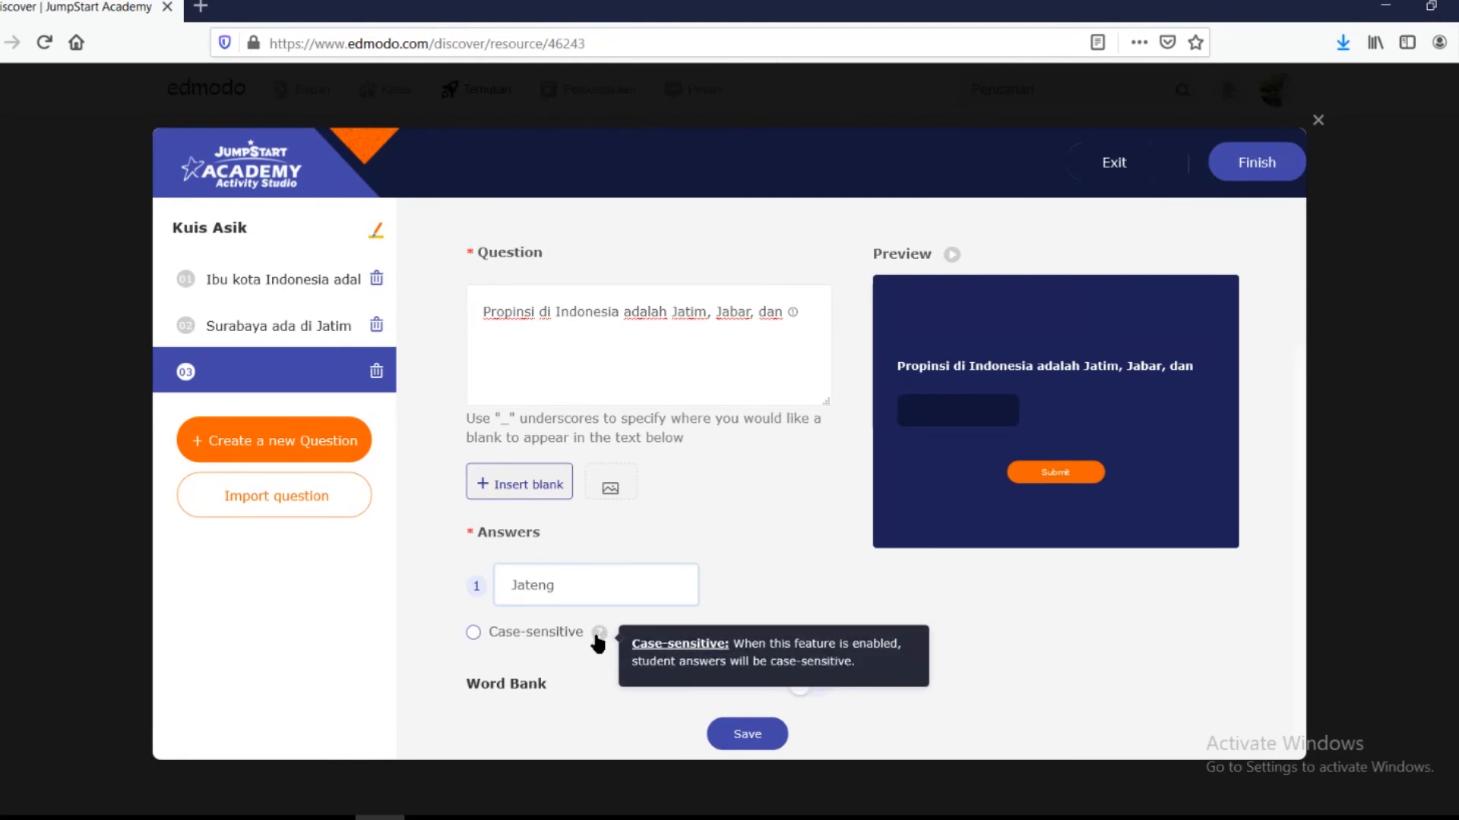
# Try out the Word Bank option for the fill-in-the-blank question and turn it off again.
pyautogui.click(817, 691)
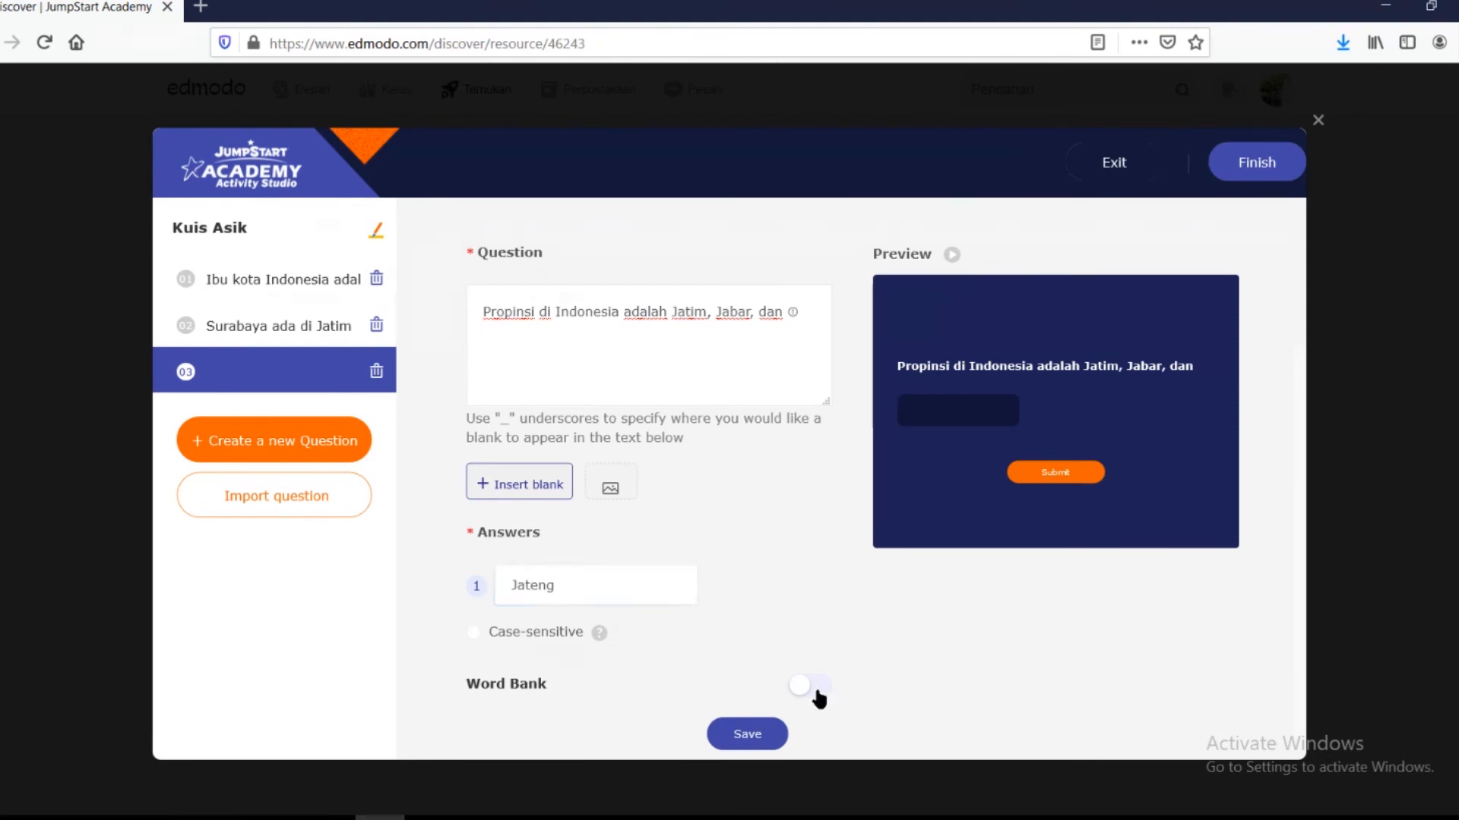
pyautogui.click(817, 687)
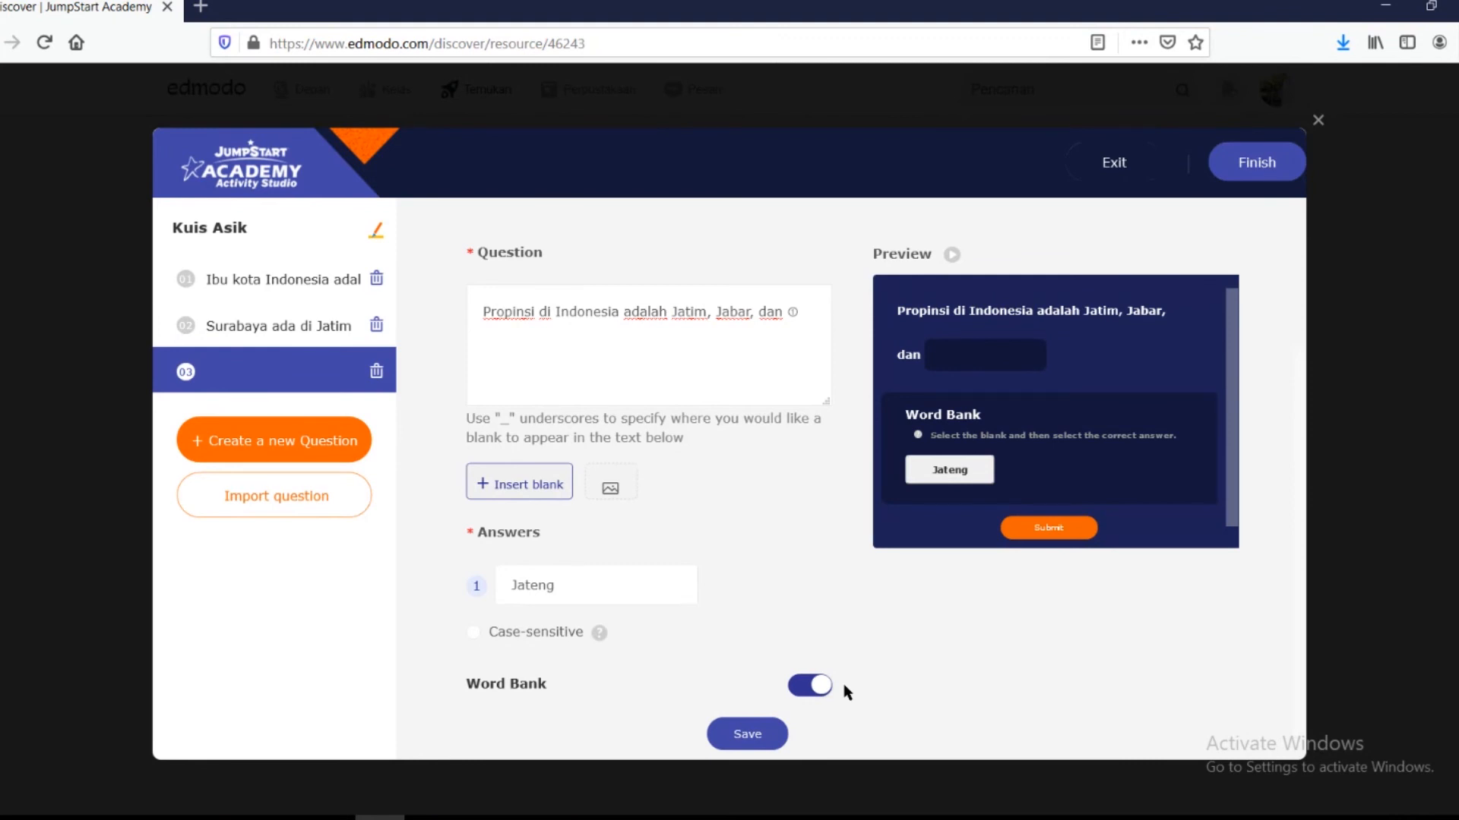
pyautogui.click(817, 686)
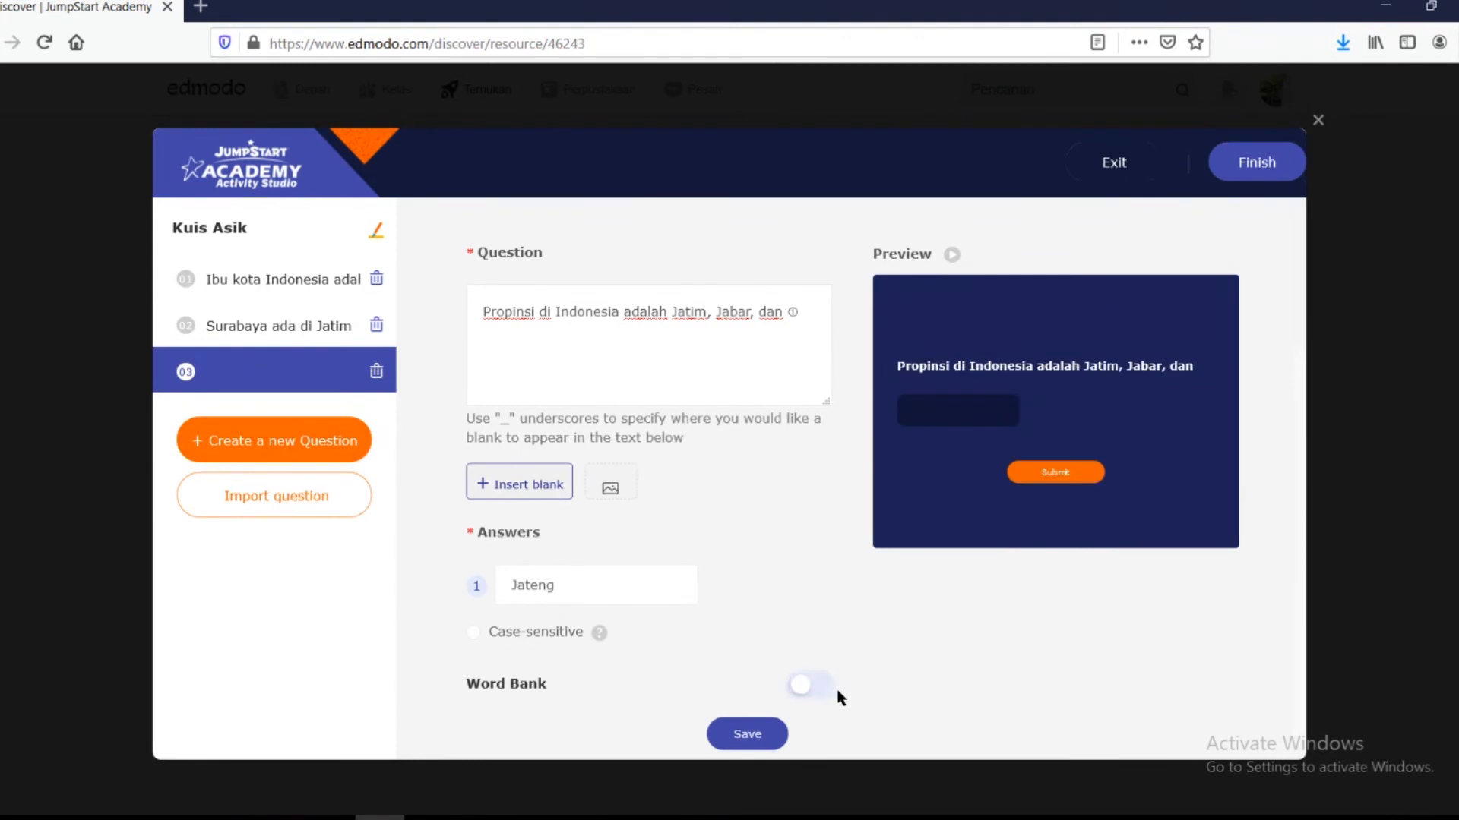
# Save the fill-in-the-blank question and finish the question editing to reach the activity's settings.
pyautogui.click(761, 735)
pyautogui.click(376, 417)
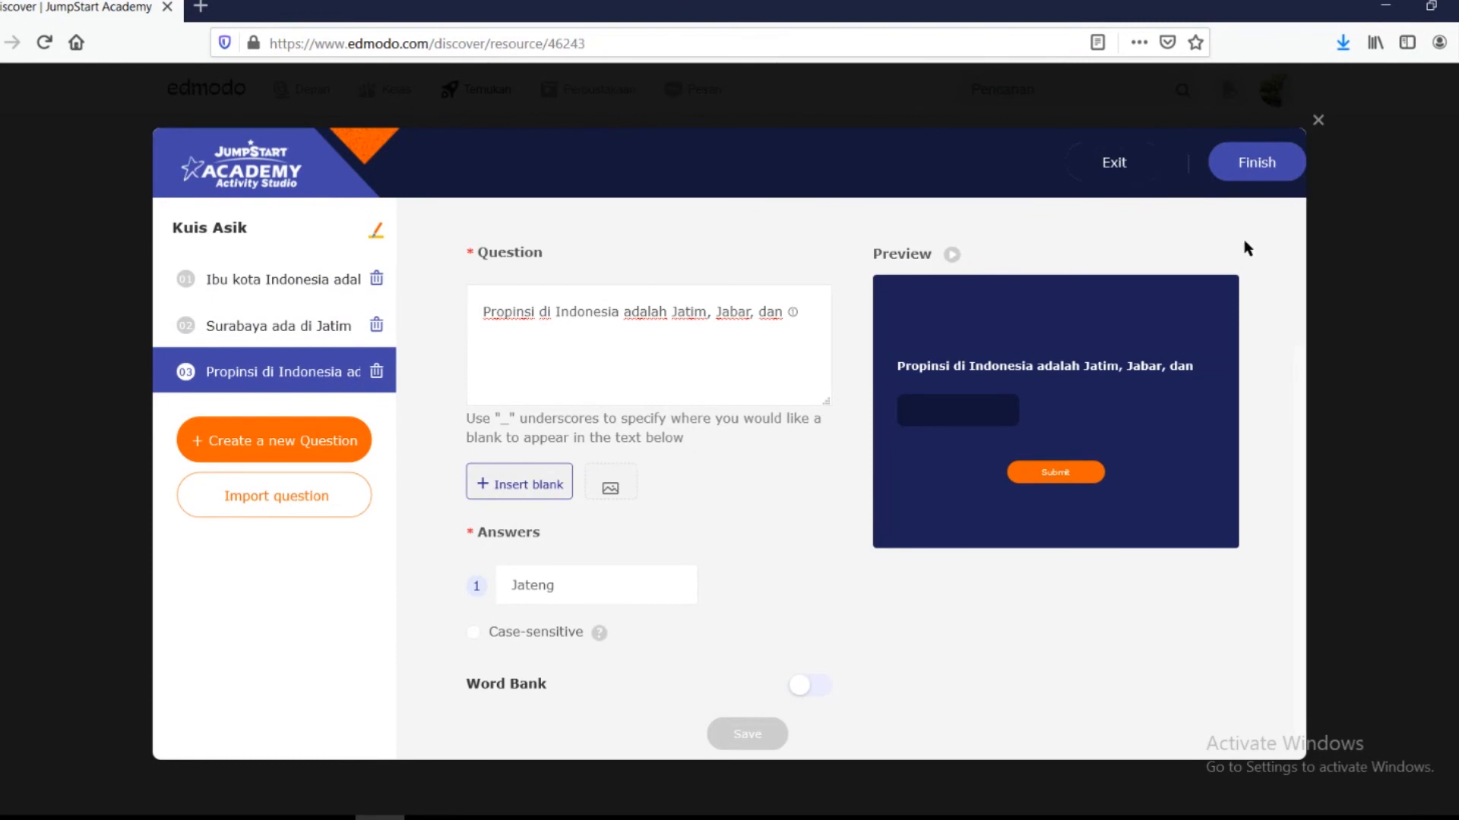
pyautogui.click(1257, 167)
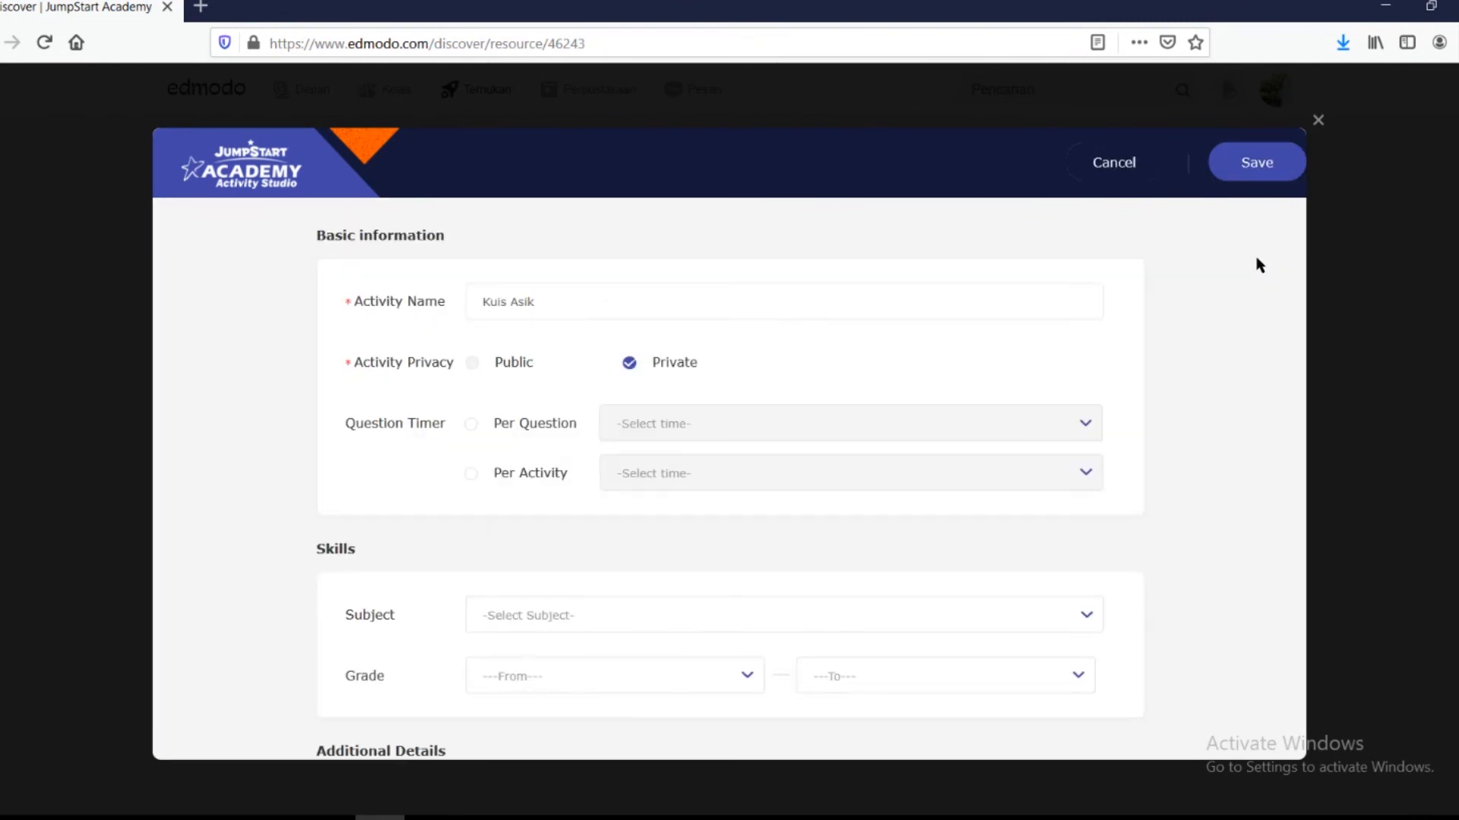
pyautogui.doubleClick(444, 232)
pyautogui.click(560, 247)
pyautogui.click(574, 303)
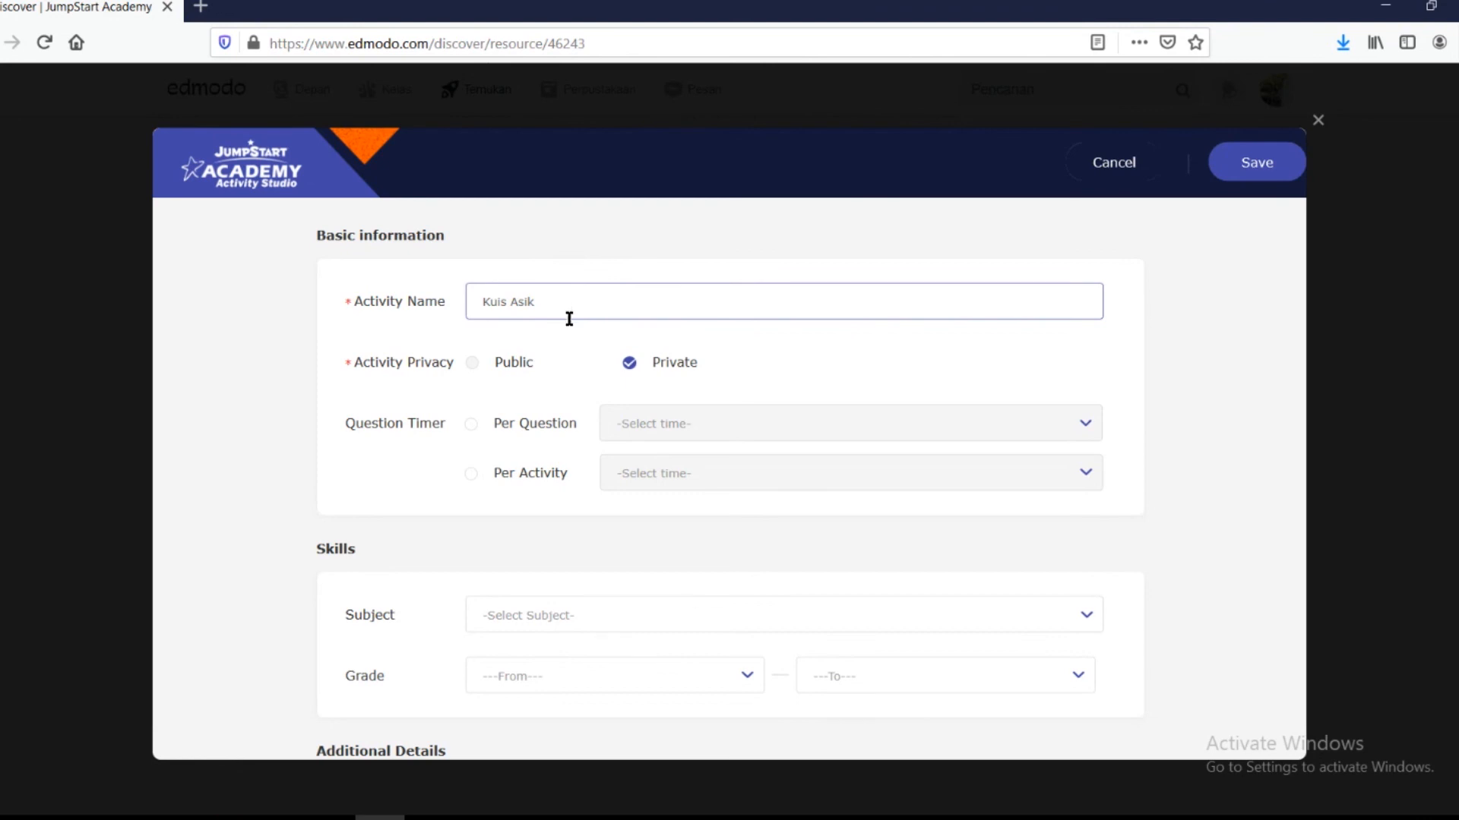
pyautogui.scroll(-2, 786, 345)
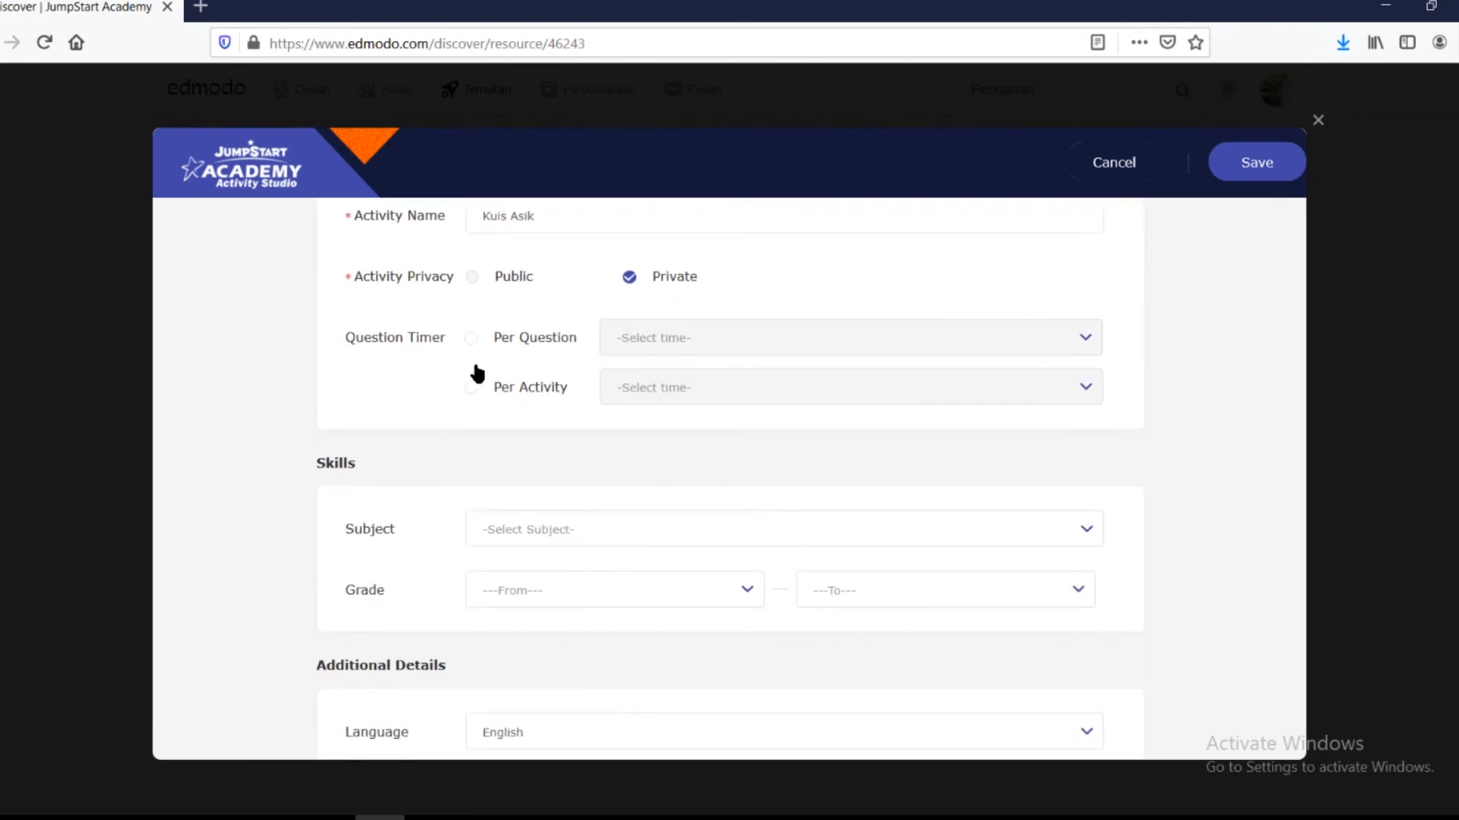
# Try the Per Question and Per Activity timer options and look through the durations offered for the per-question timer.
pyautogui.doubleClick(430, 337)
pyautogui.doubleClick(544, 344)
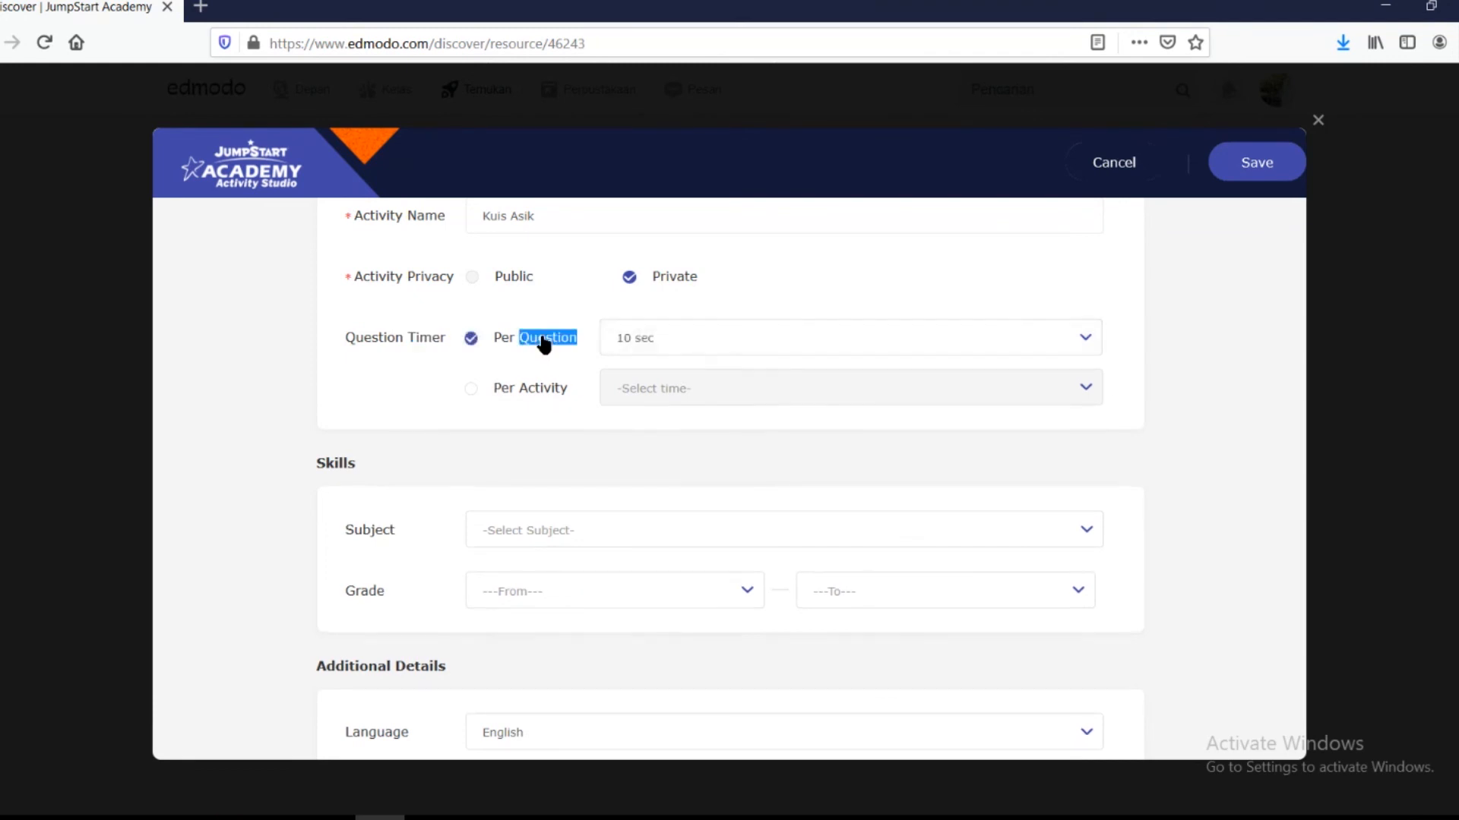
pyautogui.click(537, 395)
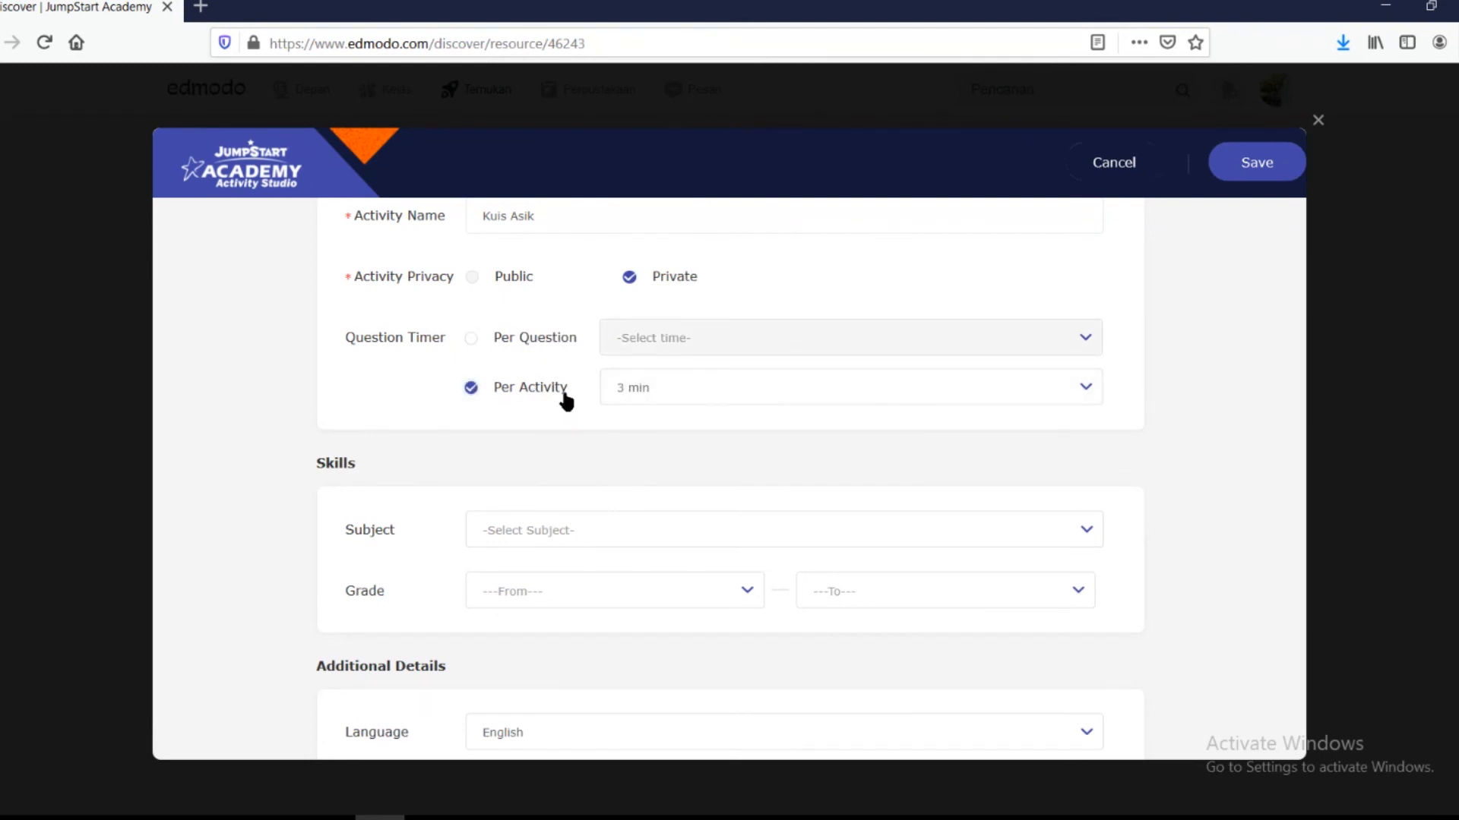
pyautogui.click(557, 343)
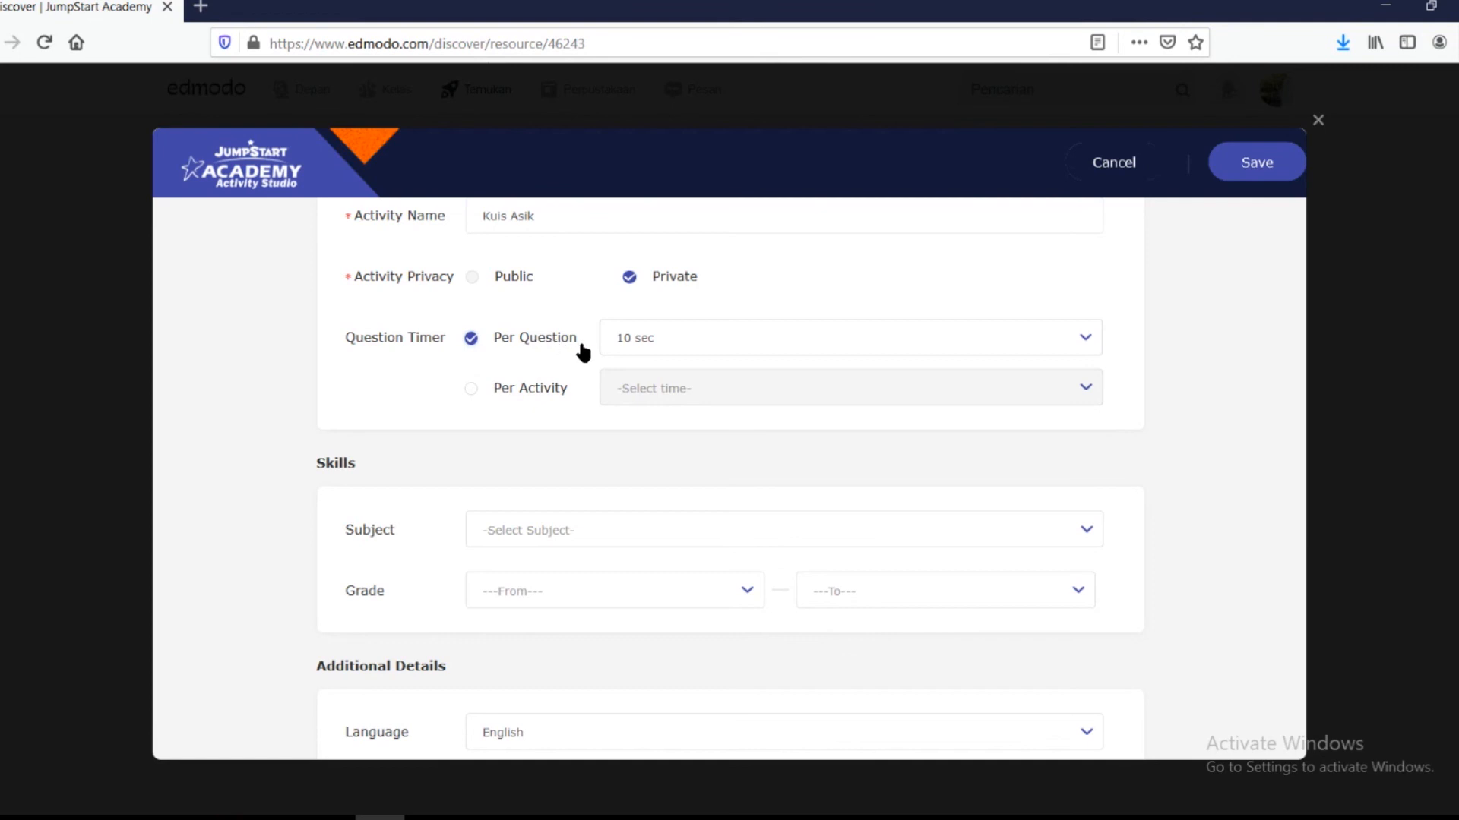
pyautogui.click(635, 352)
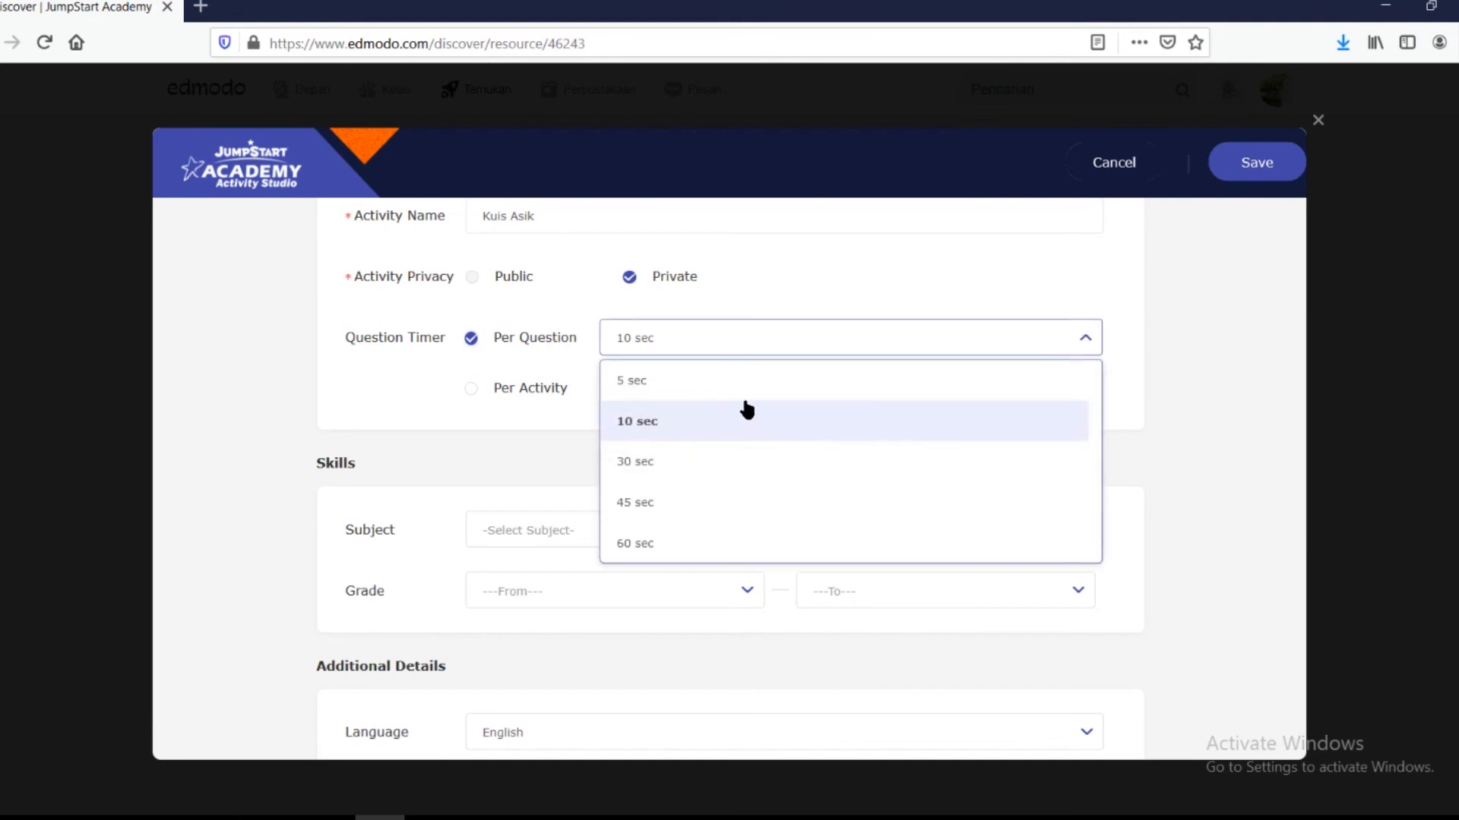
pyautogui.scroll(-2, 735, 402)
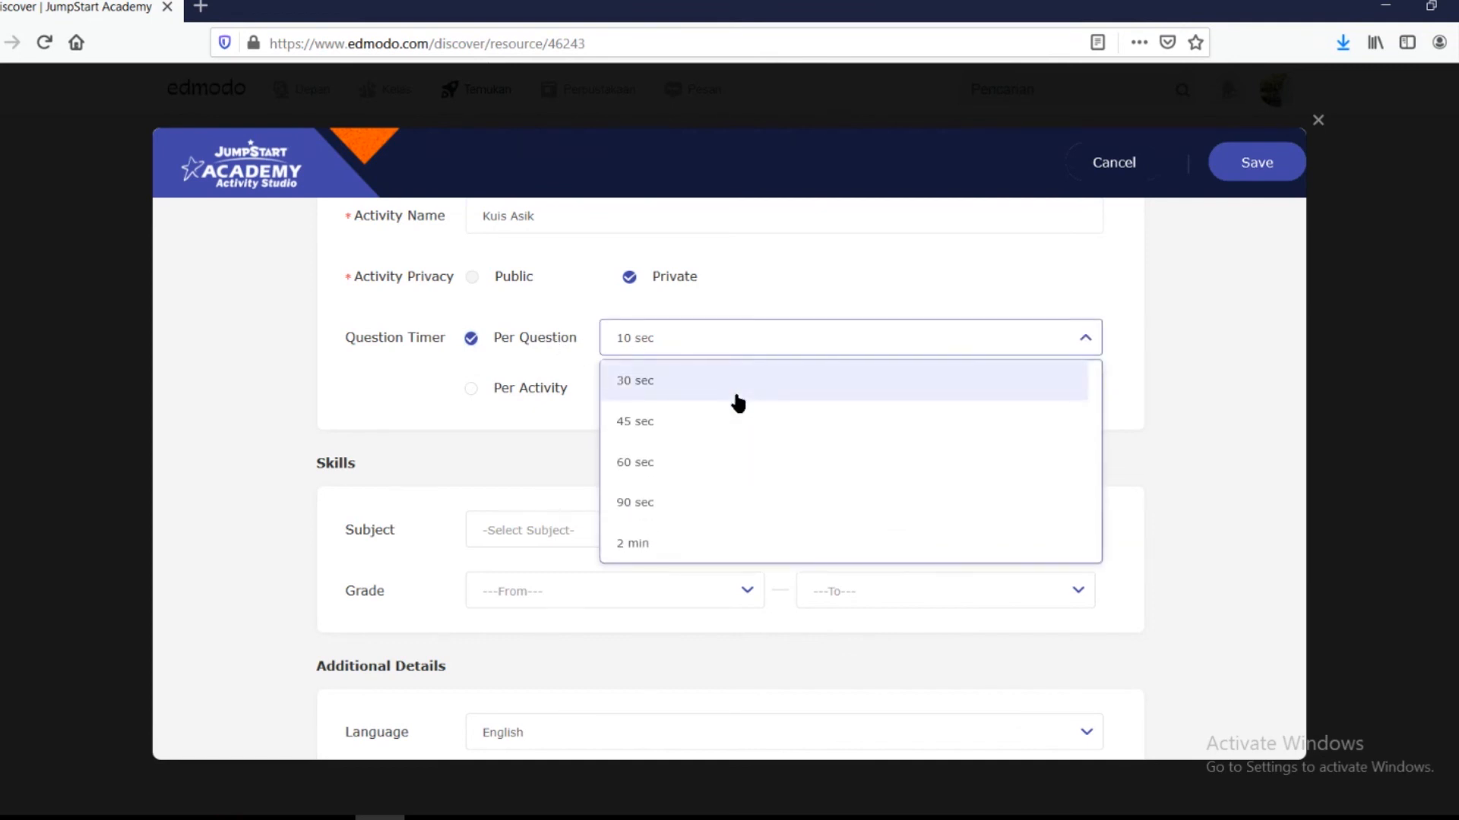
pyautogui.scroll(2, 684, 498)
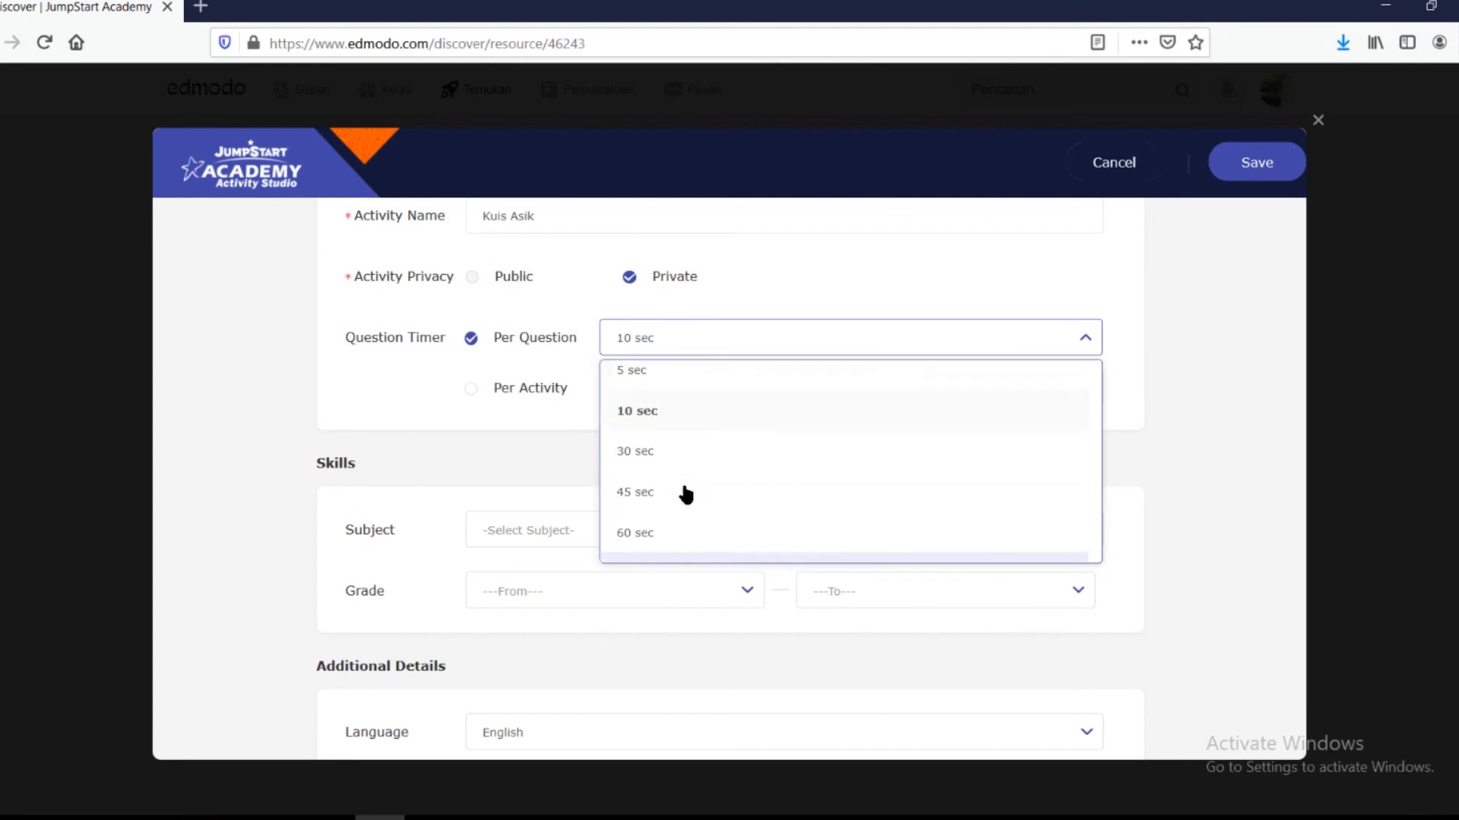
pyautogui.click(527, 404)
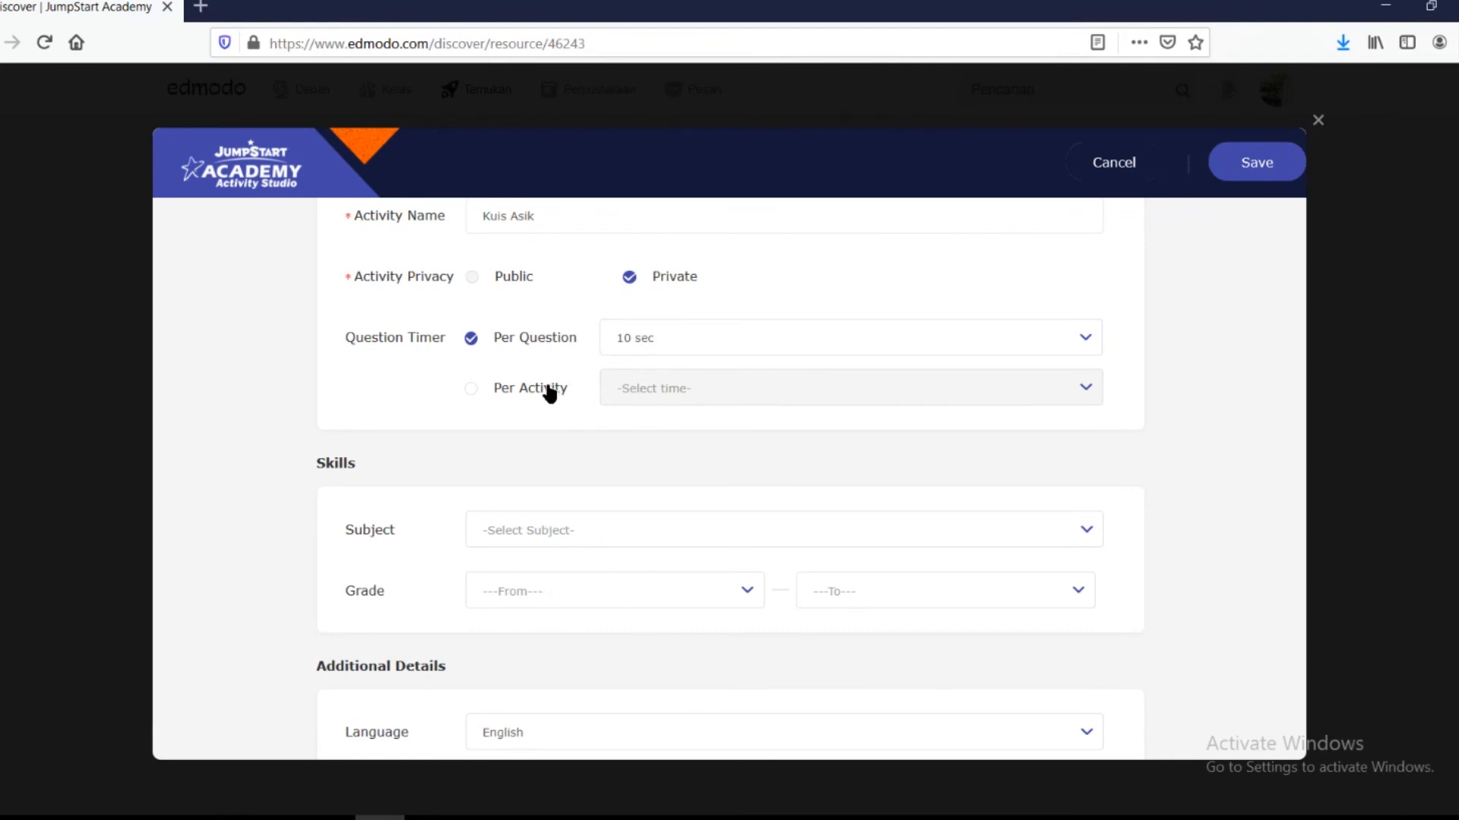
# Switch the question timer to Per Activity and look through its available durations, leaving 3 min selected.
pyautogui.click(547, 388)
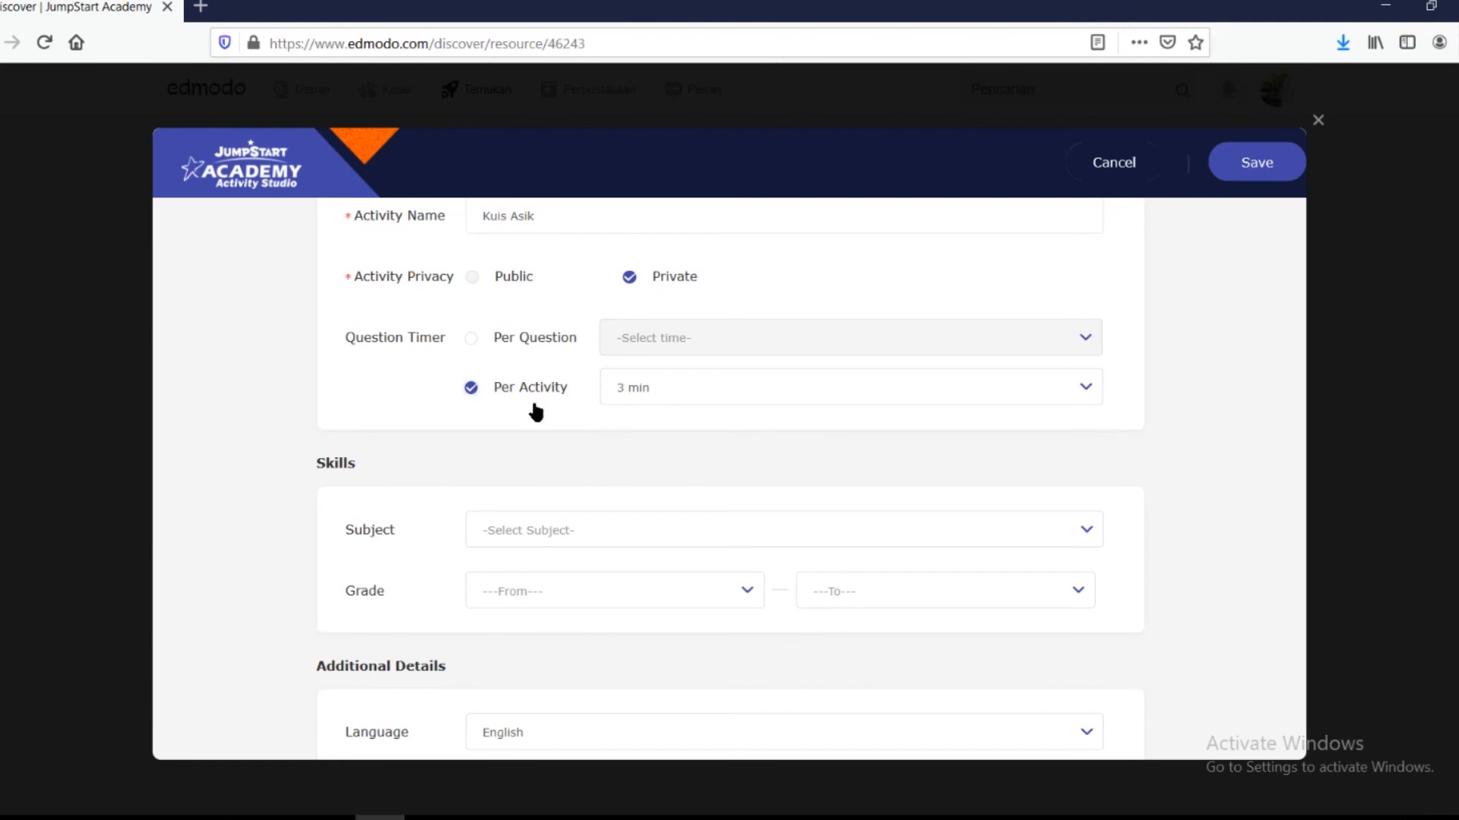
pyautogui.click(635, 391)
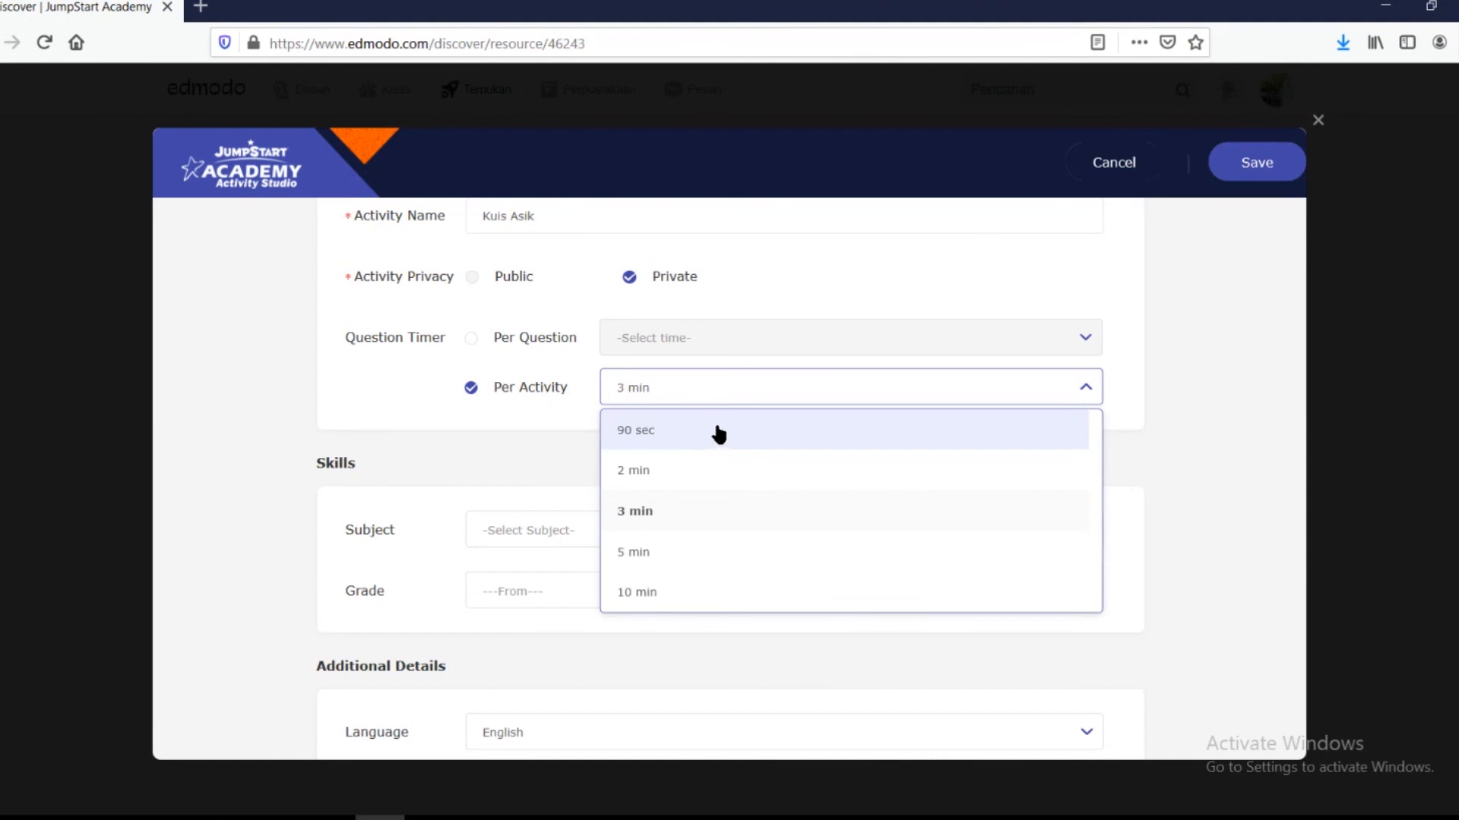
pyautogui.scroll(-1, 714, 494)
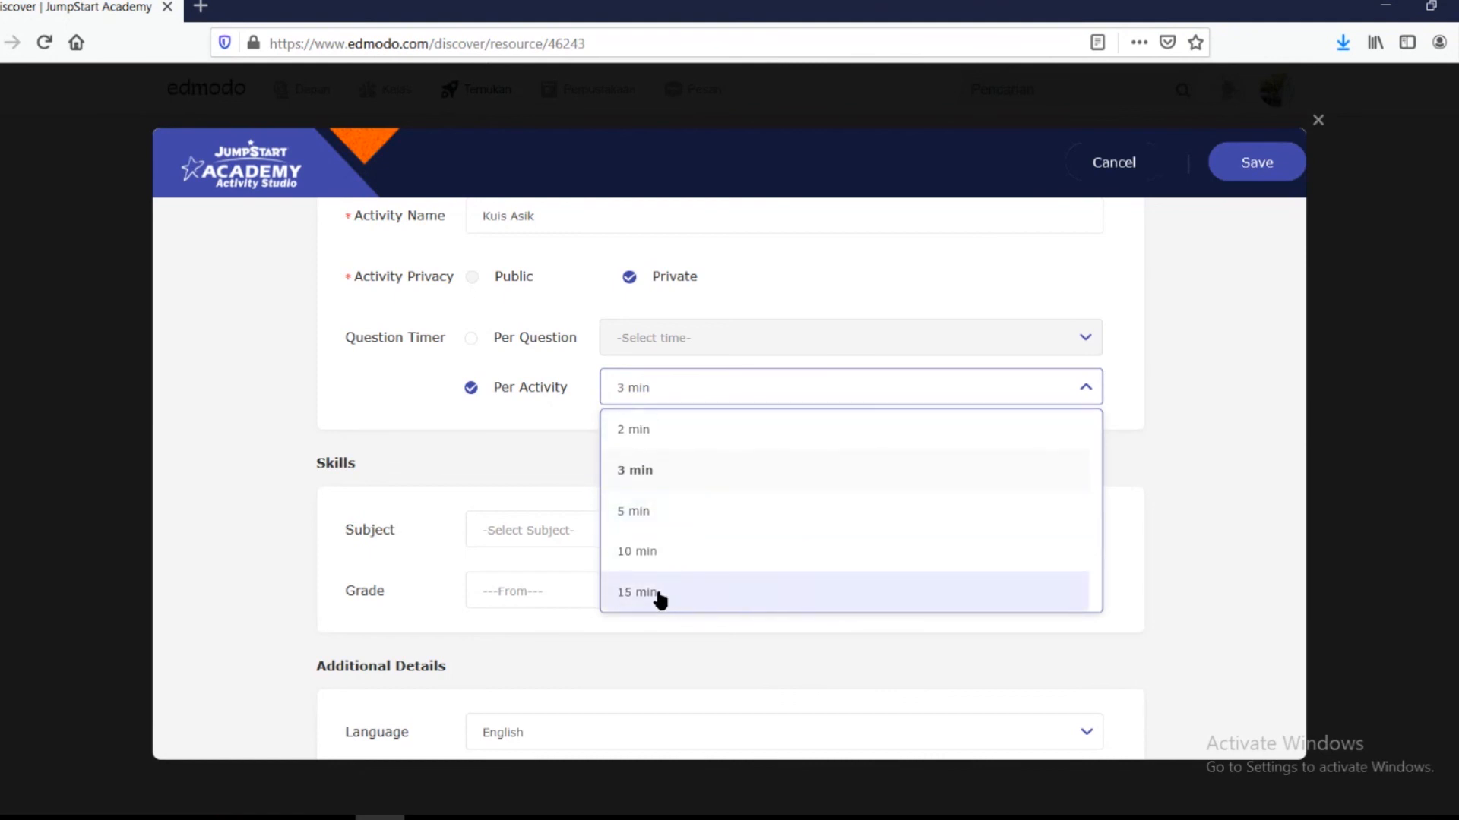
pyautogui.scroll(-2, 667, 601)
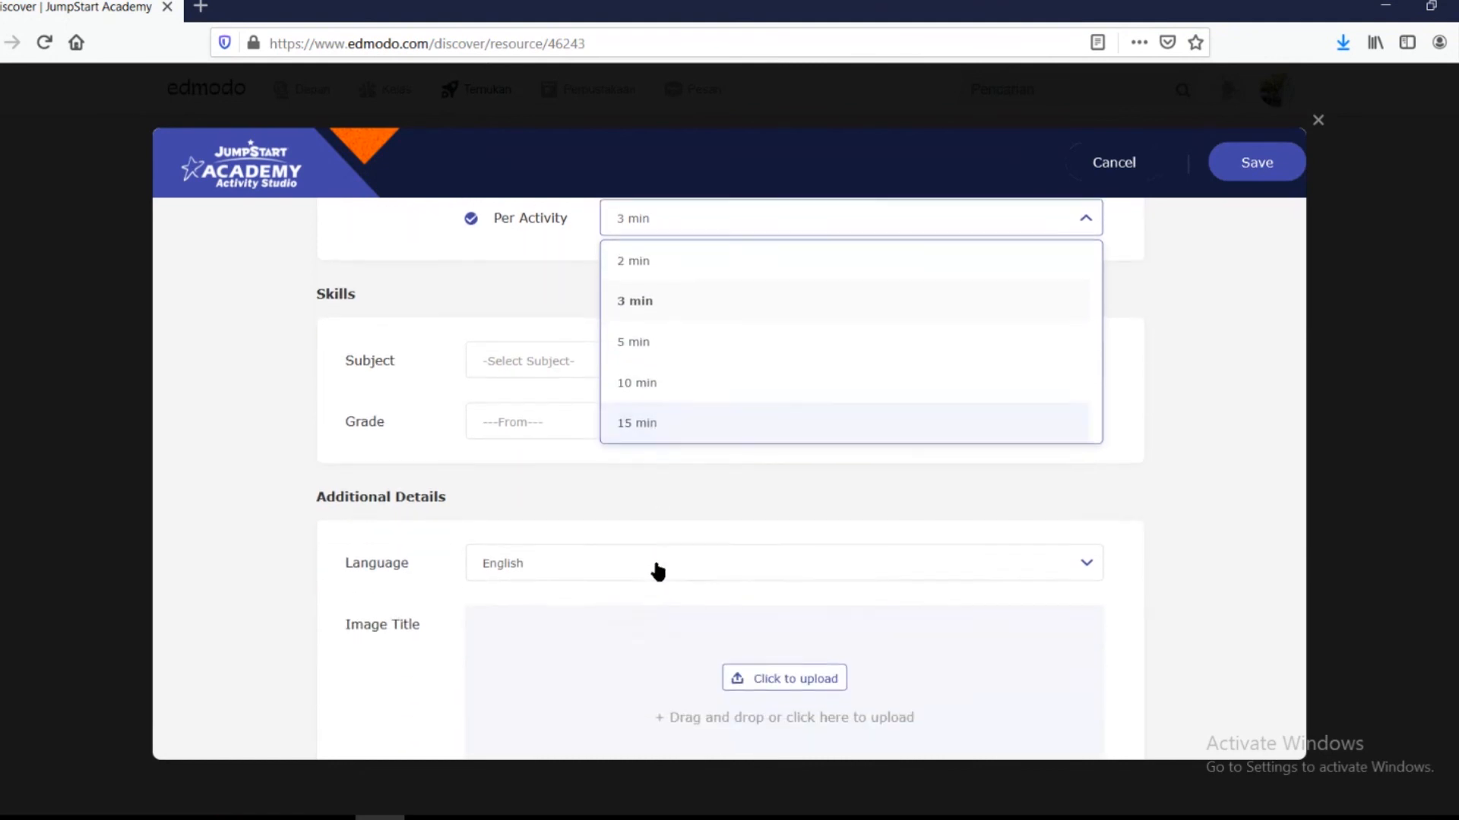
pyautogui.click(499, 297)
pyautogui.scroll(2, 524, 310)
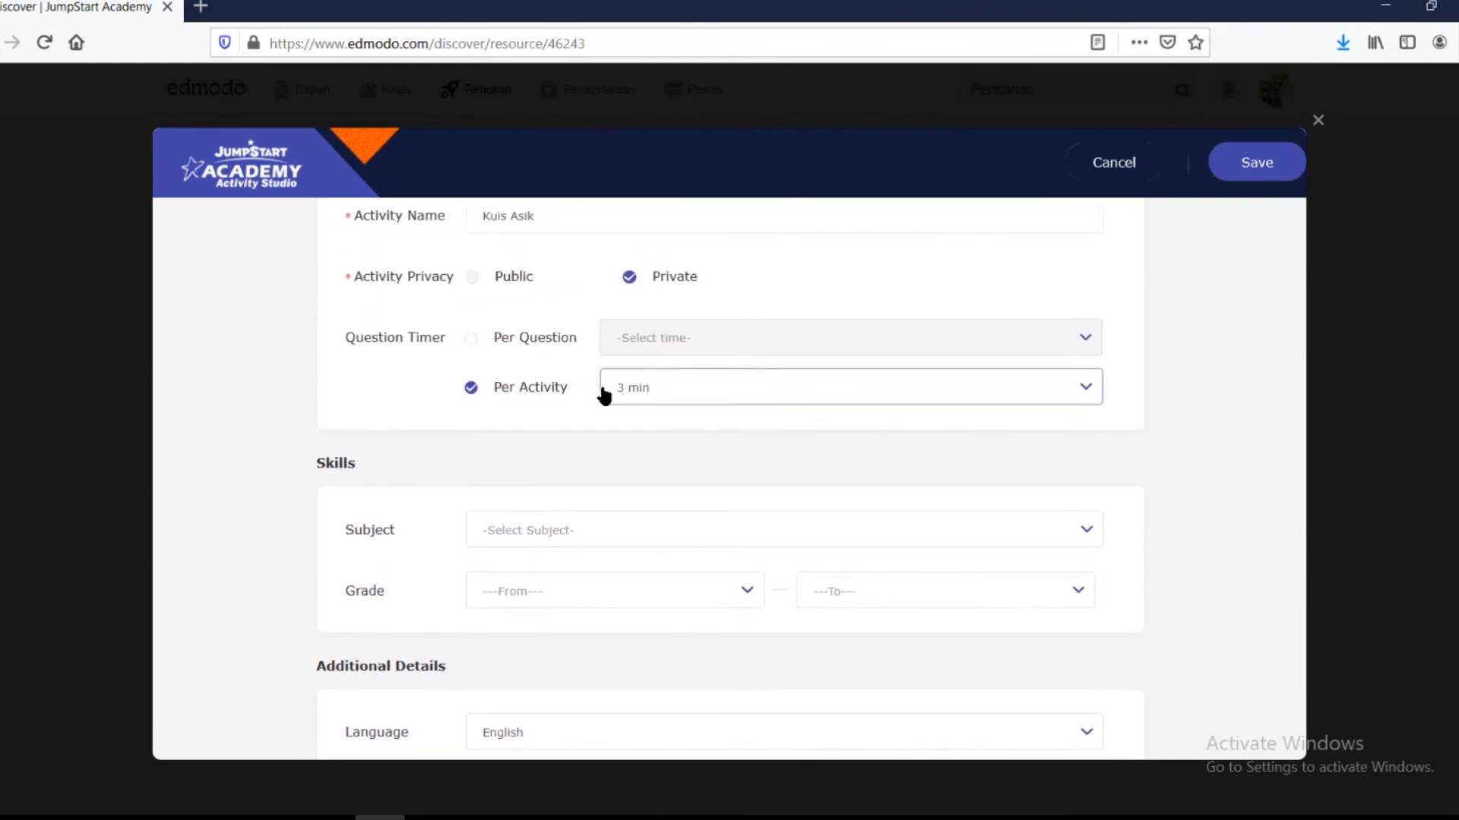
# Set the question timer to Per Question with a limit of 5 sec.
pyautogui.click(540, 342)
pyautogui.click(632, 342)
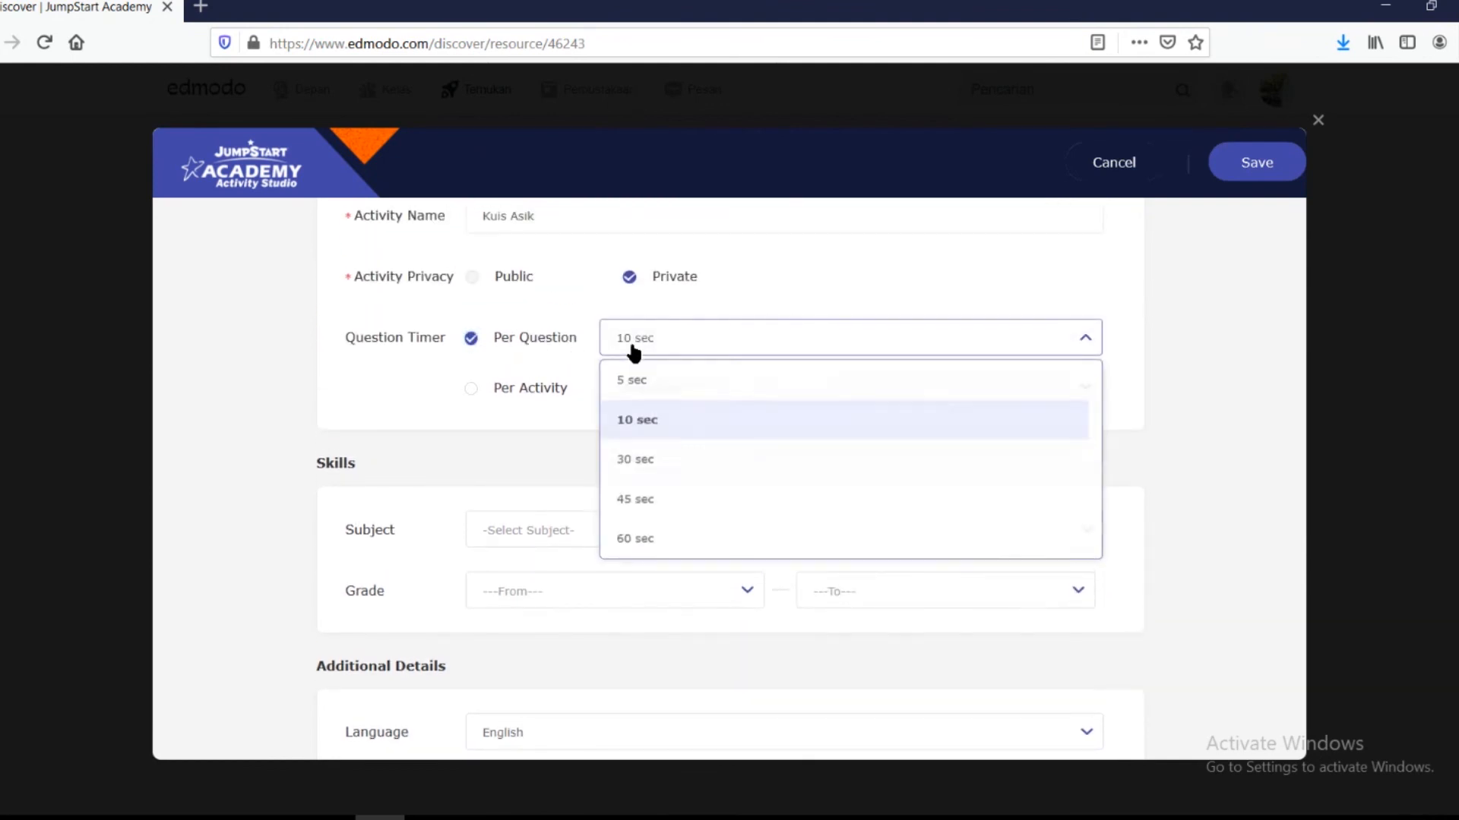
pyautogui.click(668, 382)
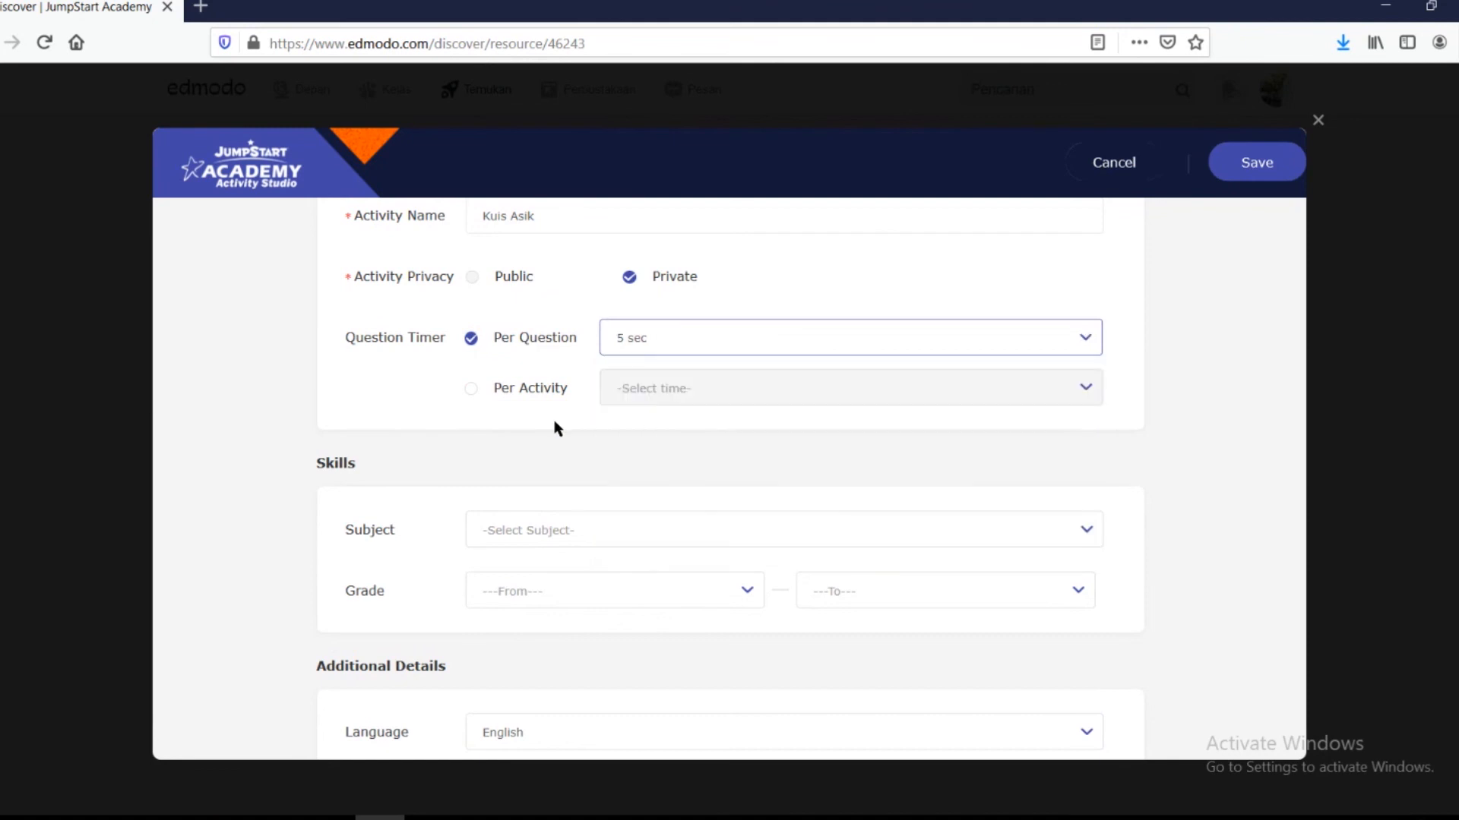
# Look through the subjects in the Skills section and set the activity's subject to Not Subject Specific.
pyautogui.scroll(-1, 586, 456)
pyautogui.scroll(1, 586, 456)
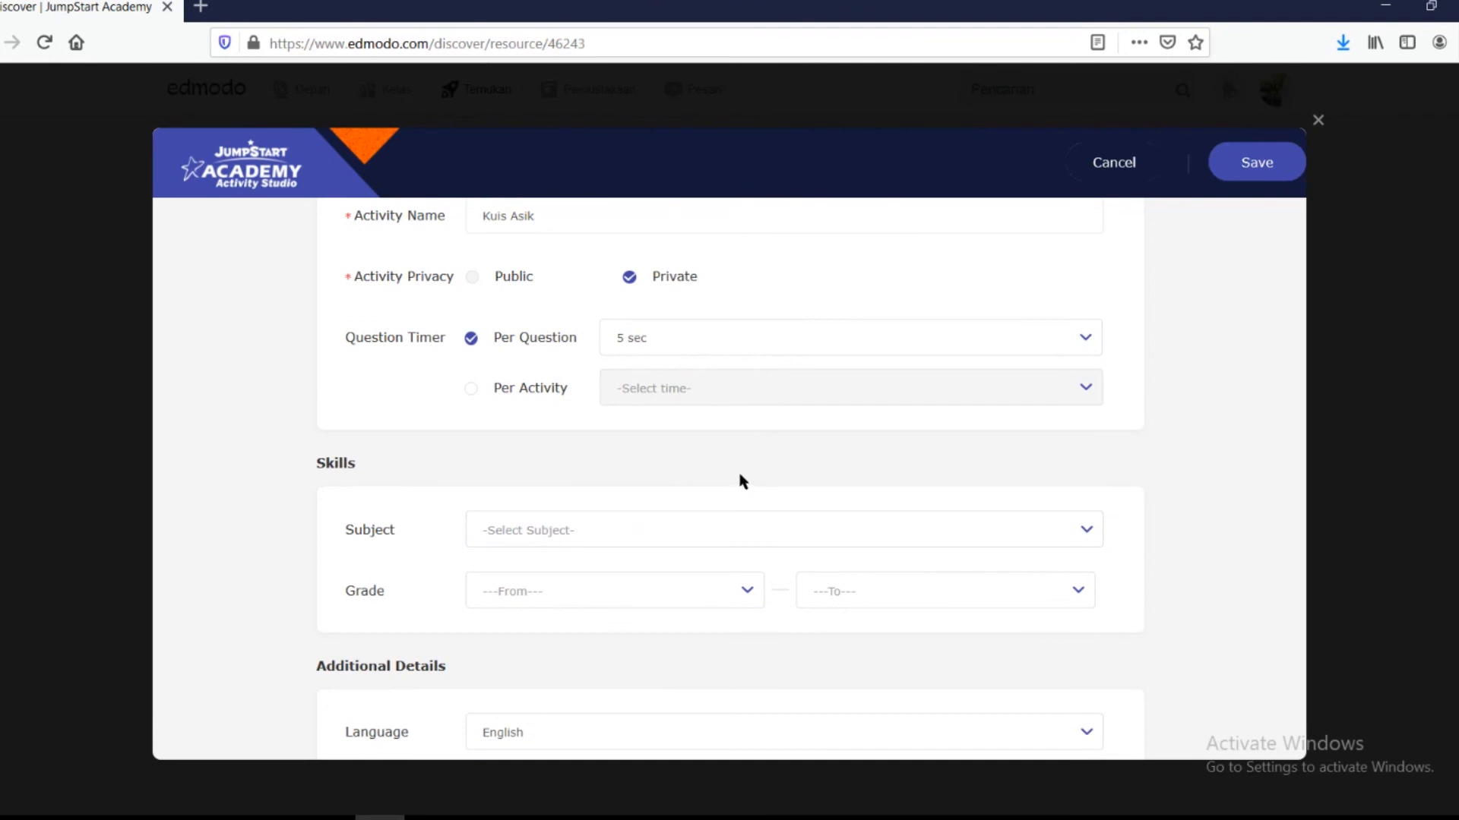
pyautogui.scroll(-1, 742, 480)
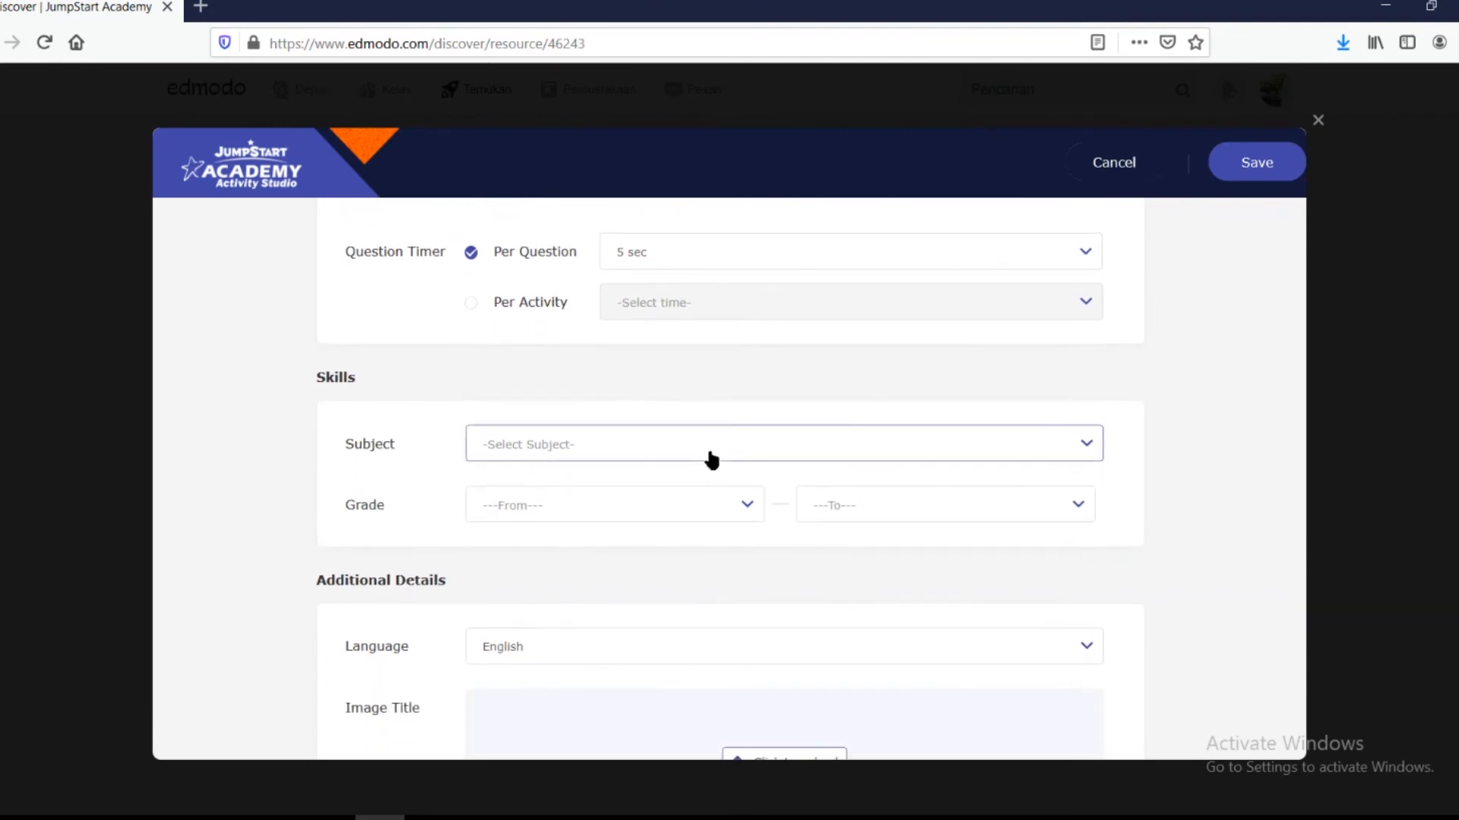
pyautogui.click(711, 459)
pyautogui.scroll(-3, 629, 549)
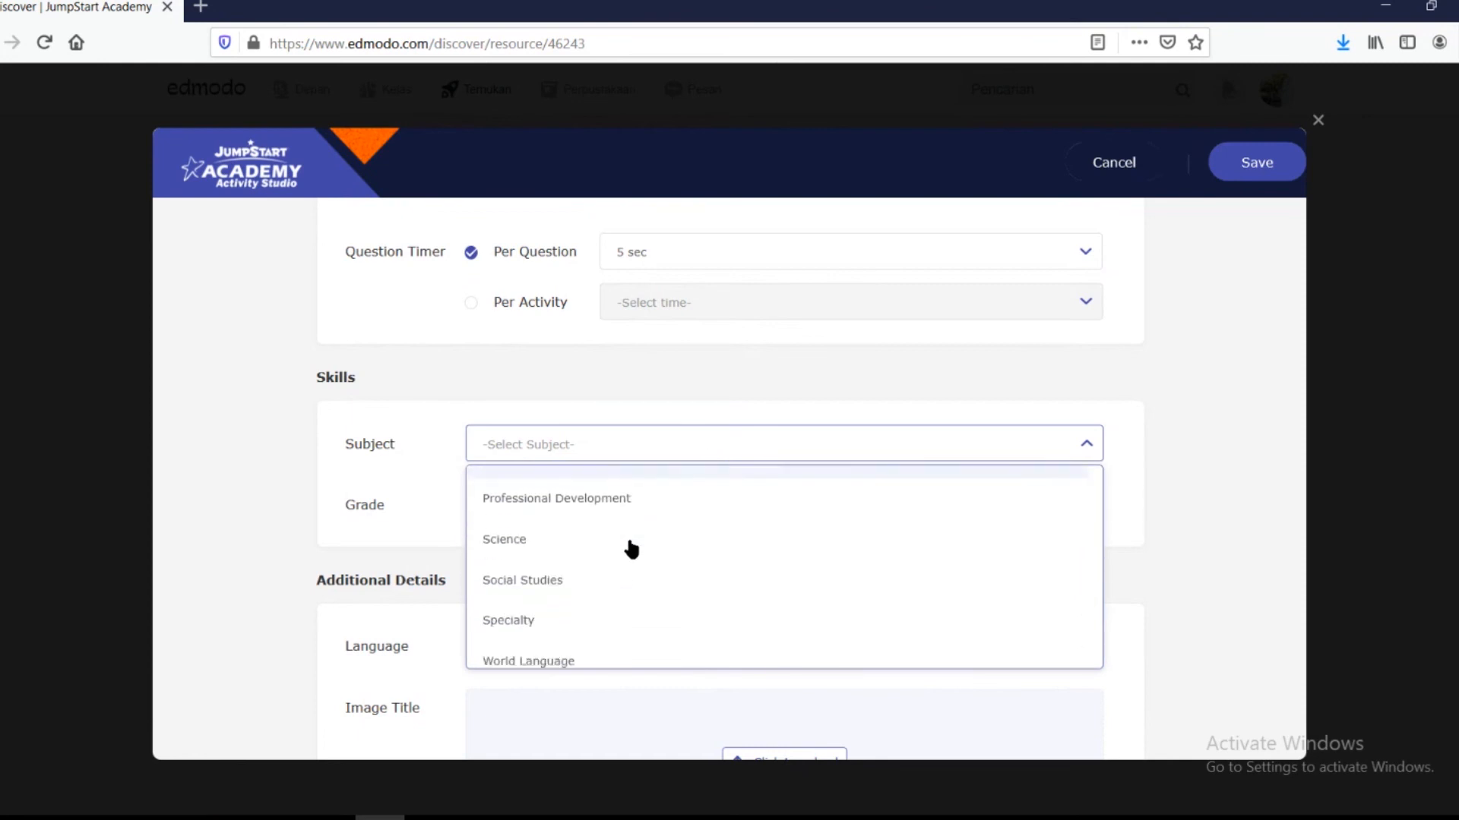
pyautogui.scroll(-1, 629, 545)
pyautogui.scroll(3, 629, 544)
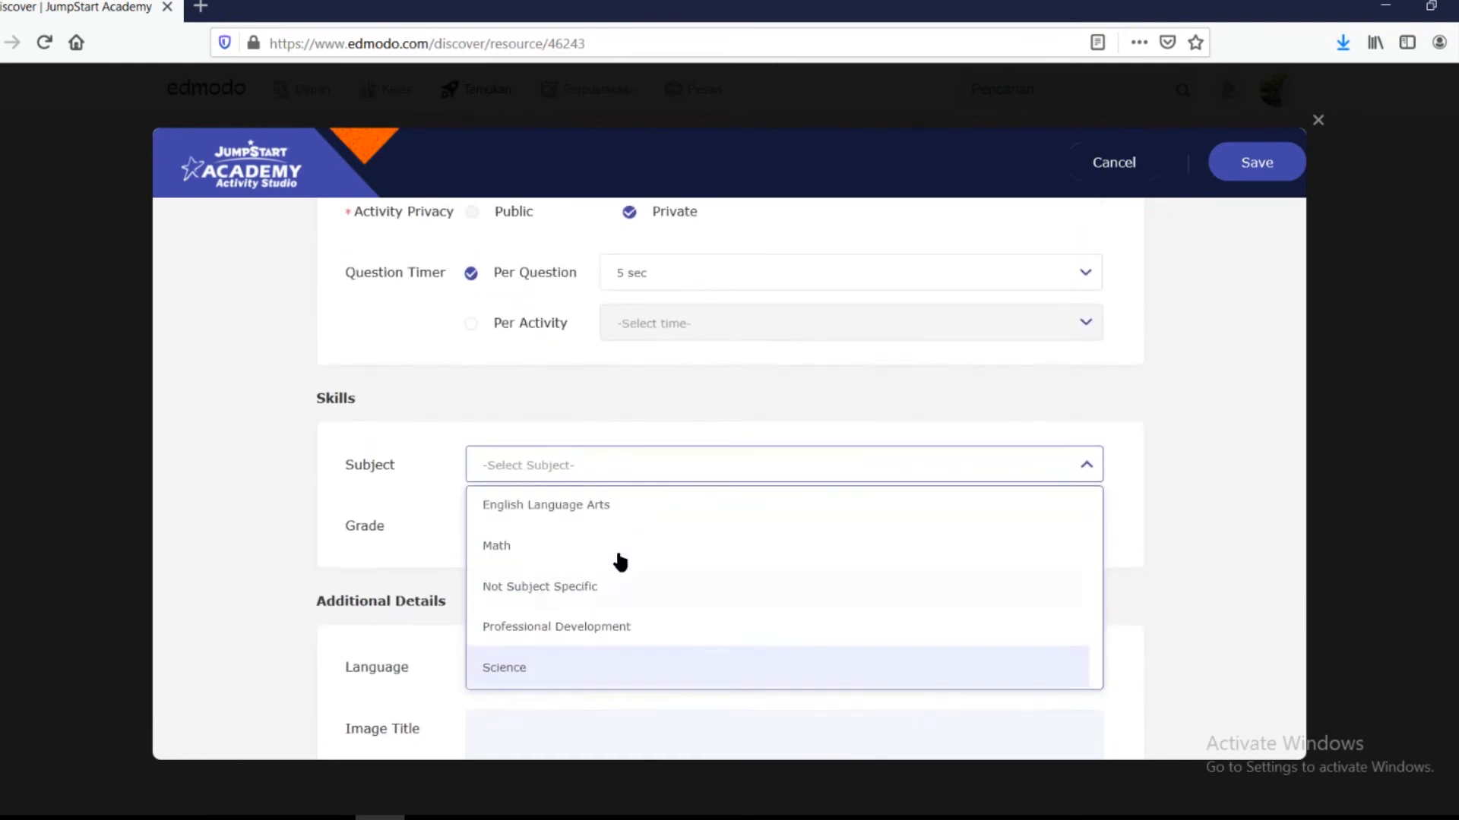
pyautogui.click(570, 644)
# Set both the From and To values of the activity's grade range to Other.
pyautogui.click(579, 532)
pyautogui.scroll(-2, 593, 588)
pyautogui.scroll(-2, 593, 589)
pyautogui.click(511, 725)
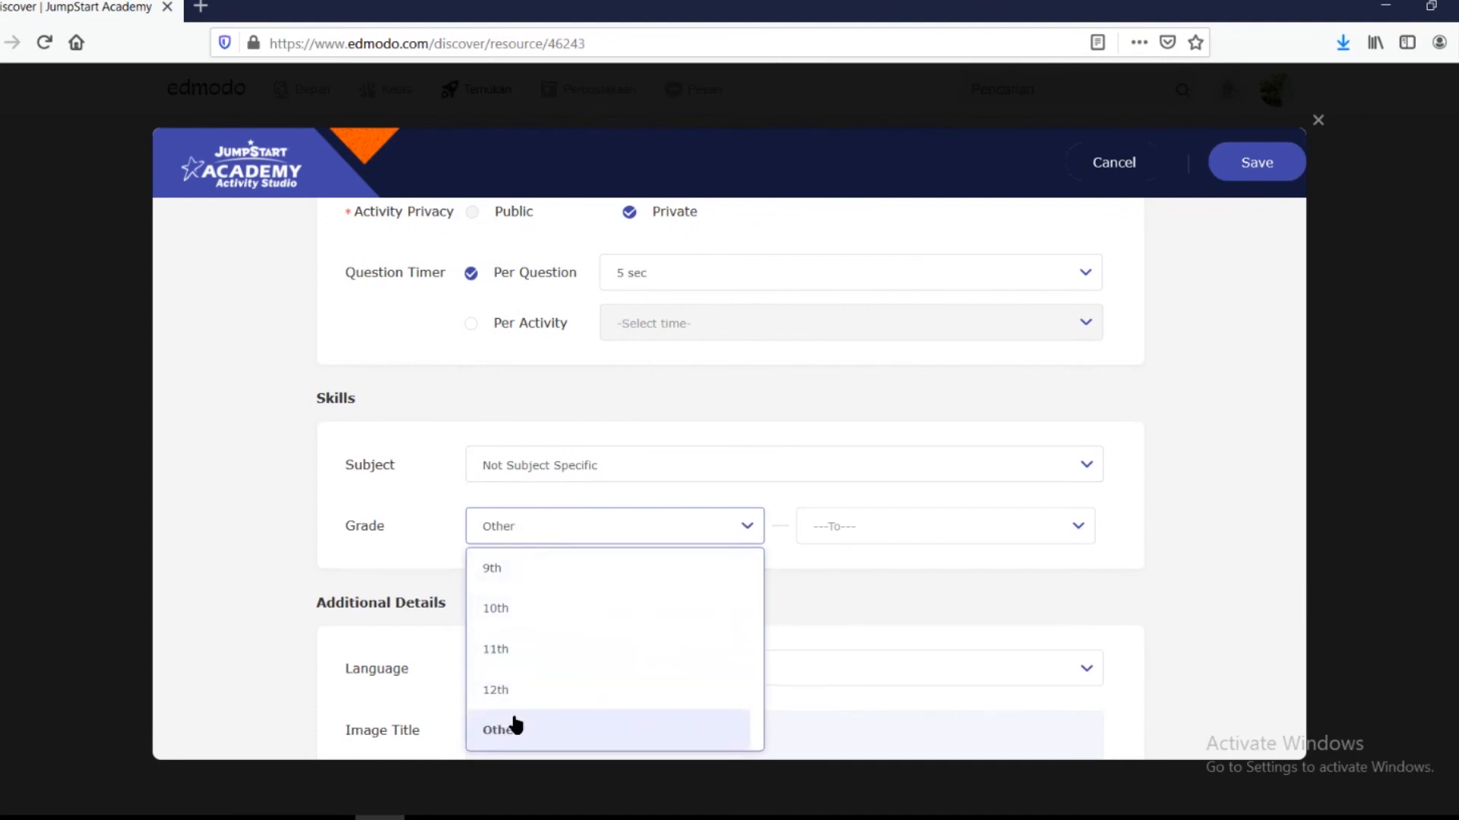
pyautogui.click(831, 528)
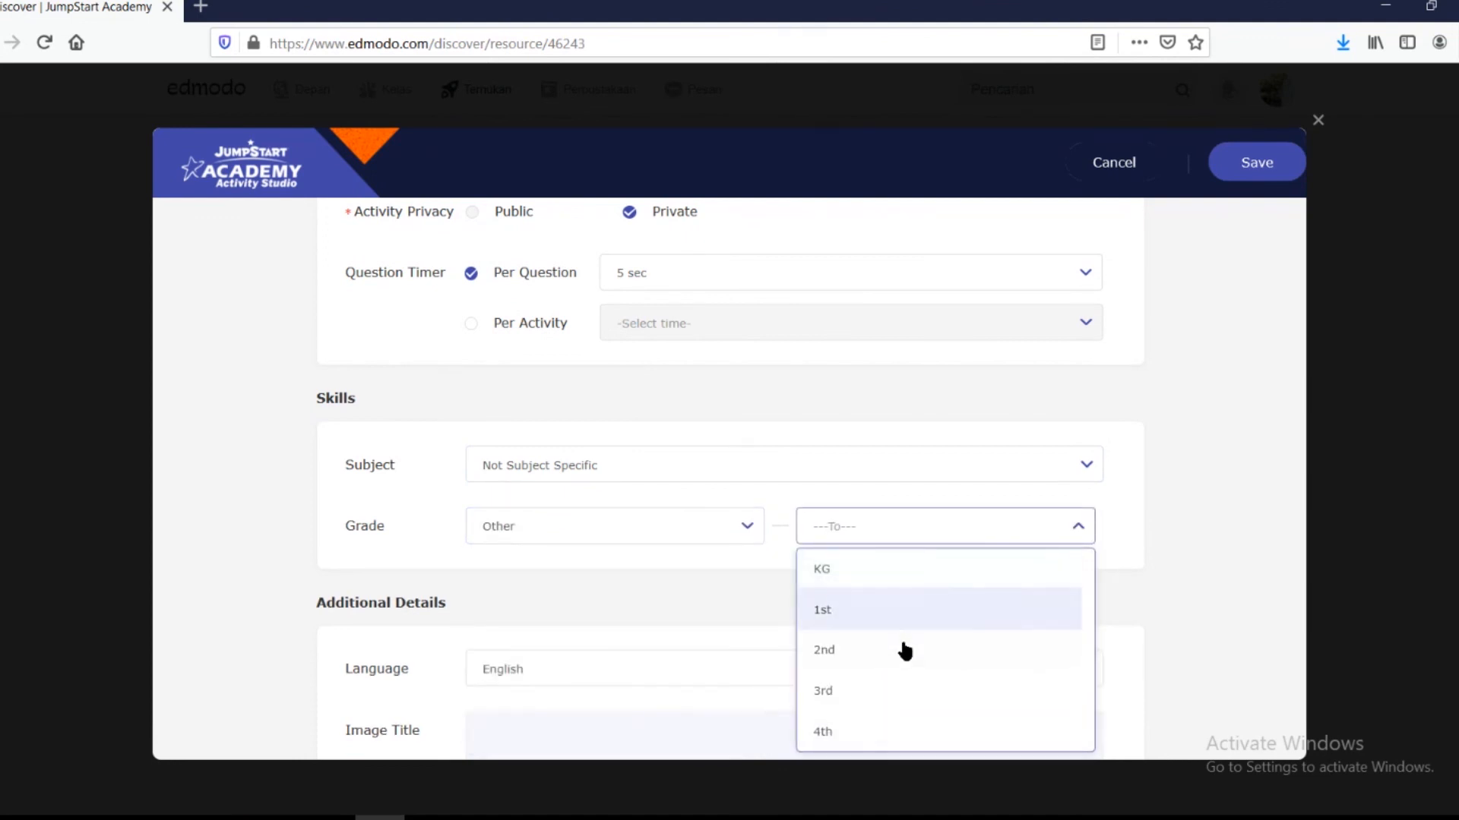
pyautogui.scroll(-2, 840, 721)
pyautogui.click(836, 733)
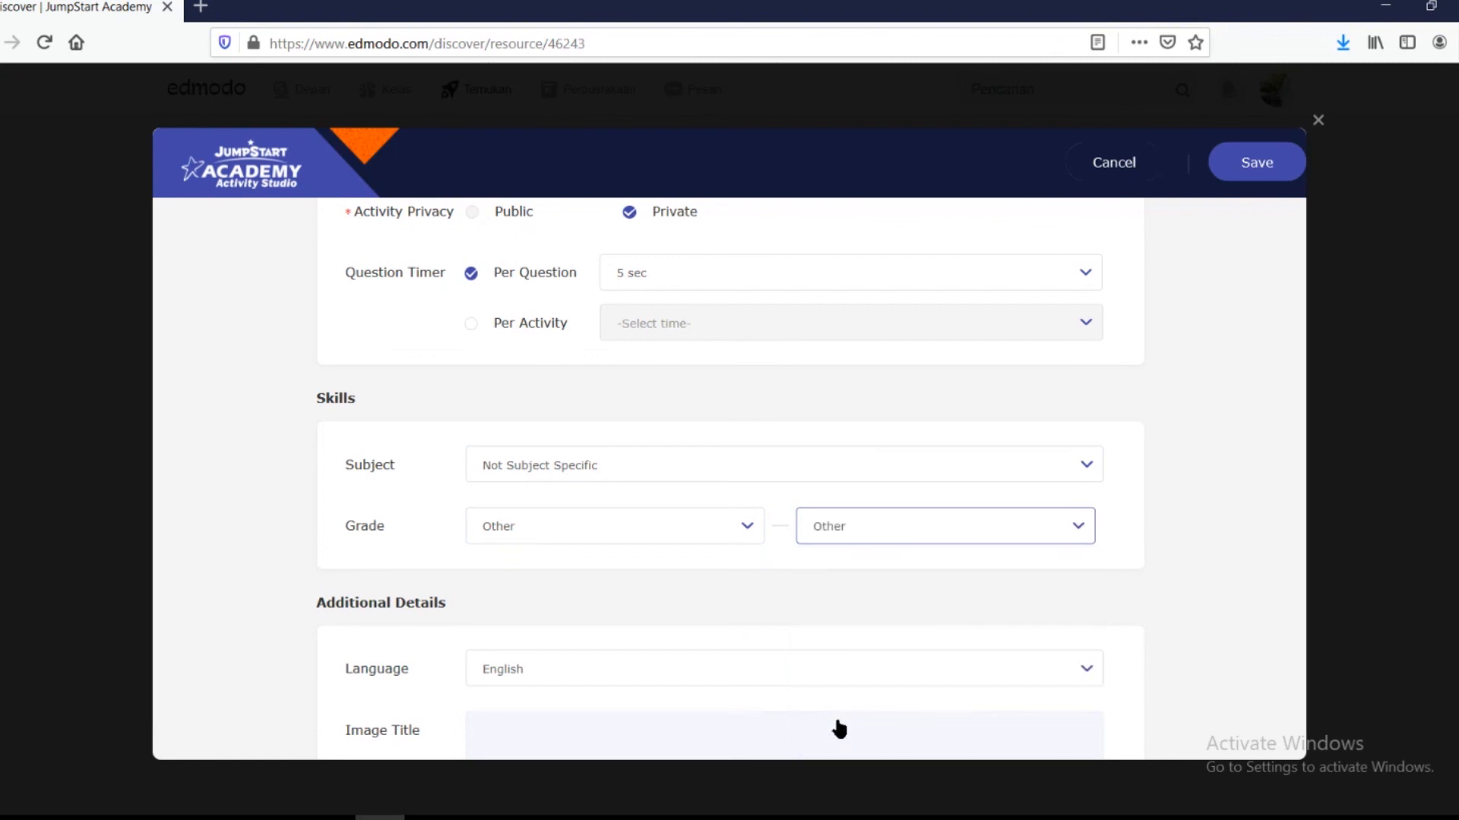
# Check the activity's language choice, keeping English, and open the title image file chooser and close it without choosing a file.
pyautogui.scroll(-1, 802, 607)
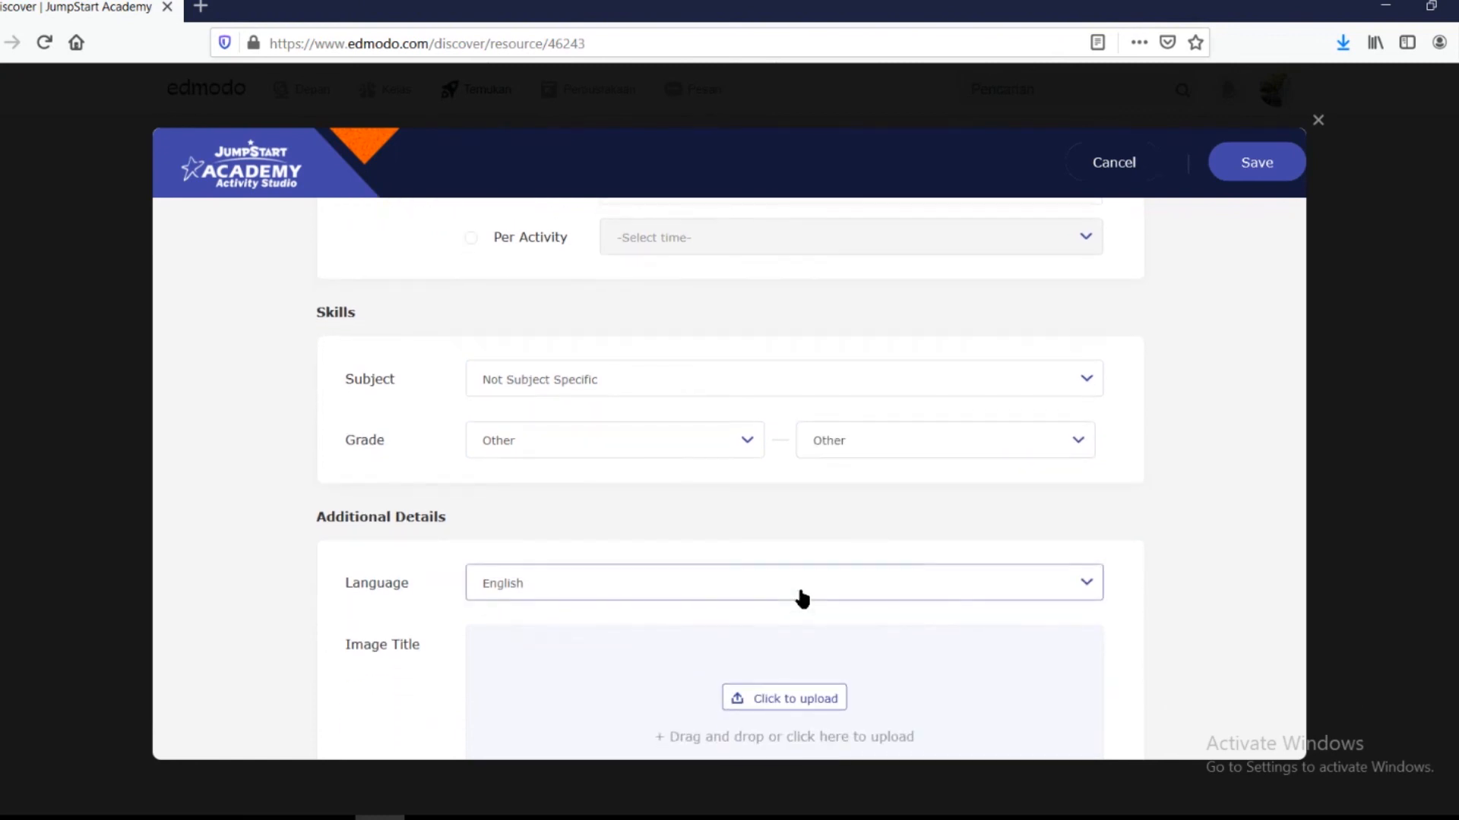
pyautogui.click(802, 595)
pyautogui.click(798, 625)
pyautogui.scroll(-1, 791, 669)
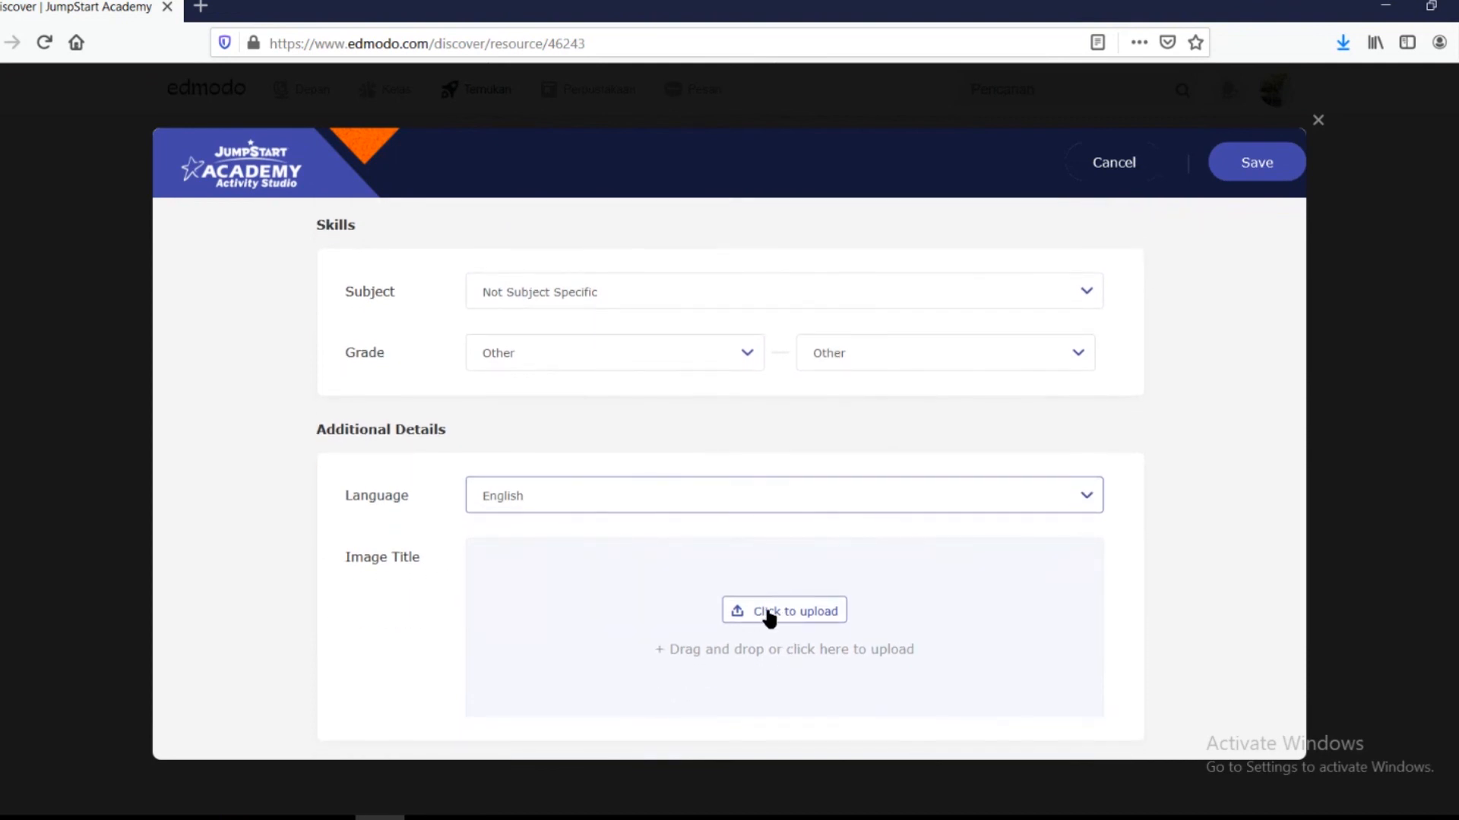
pyautogui.click(770, 620)
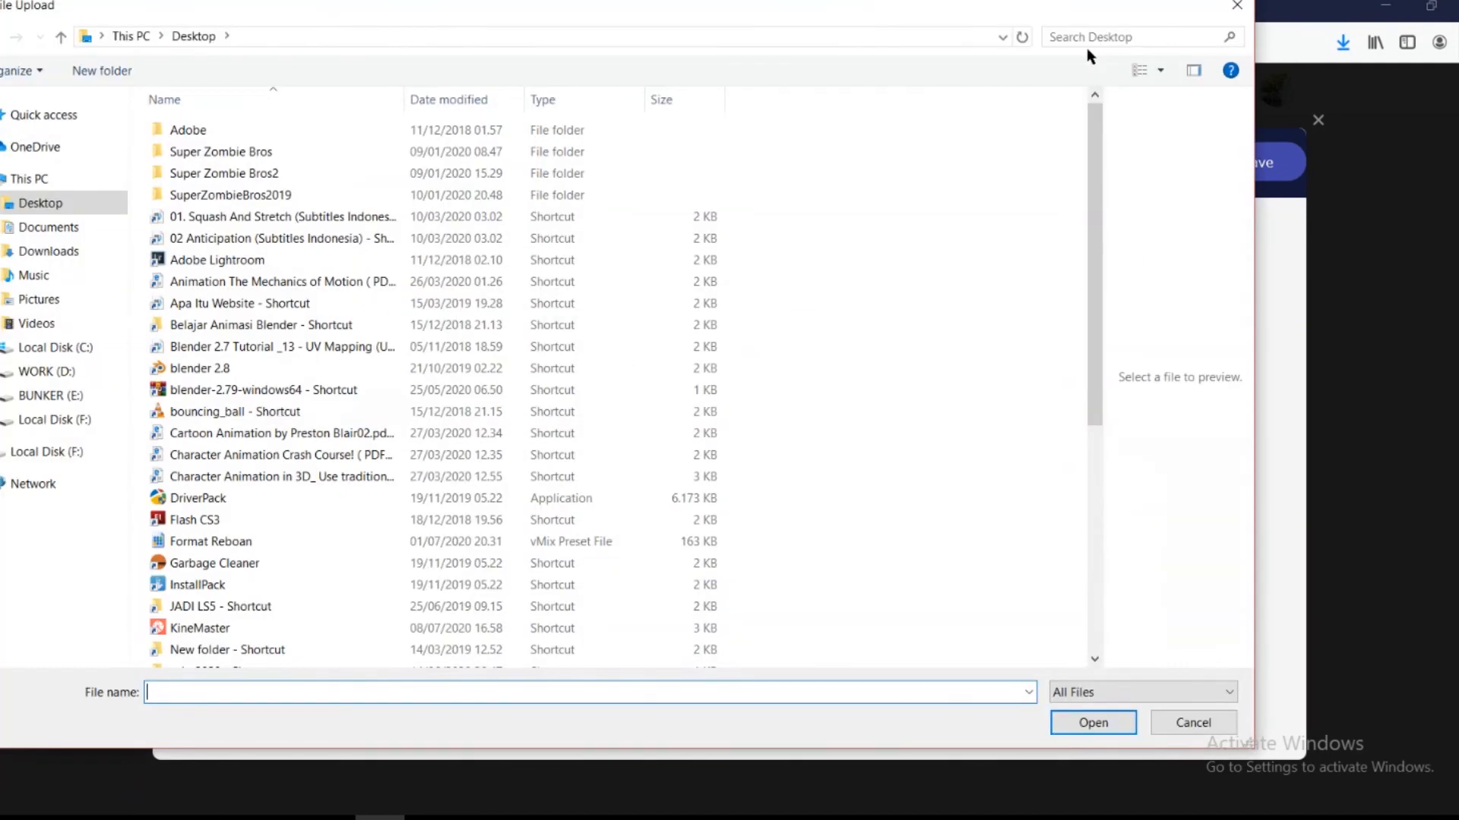
pyautogui.click(1238, 7)
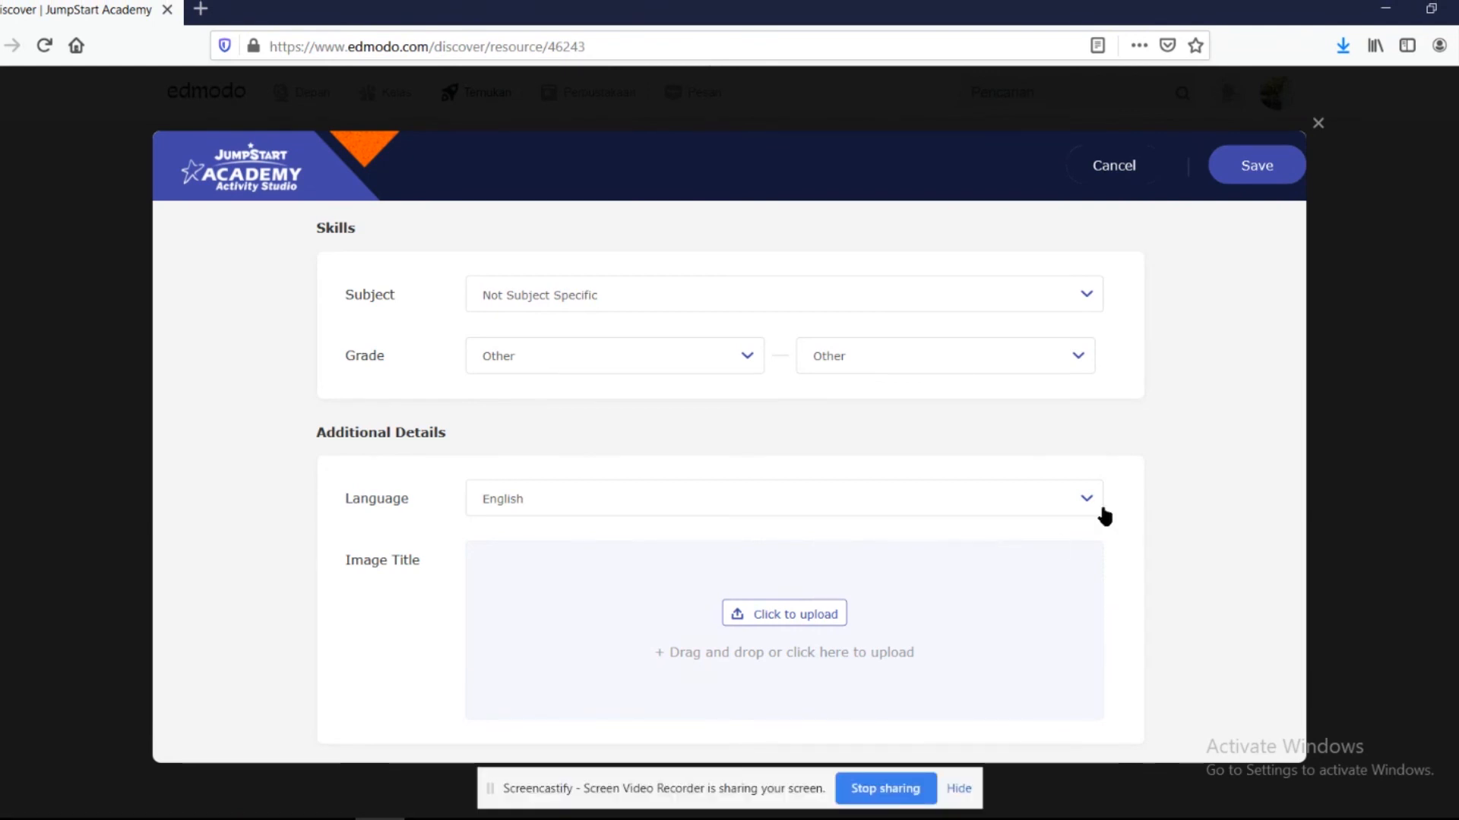
# Save the Kuis Asik activity and dismiss the creation notice on its detail page.
pyautogui.click(1267, 171)
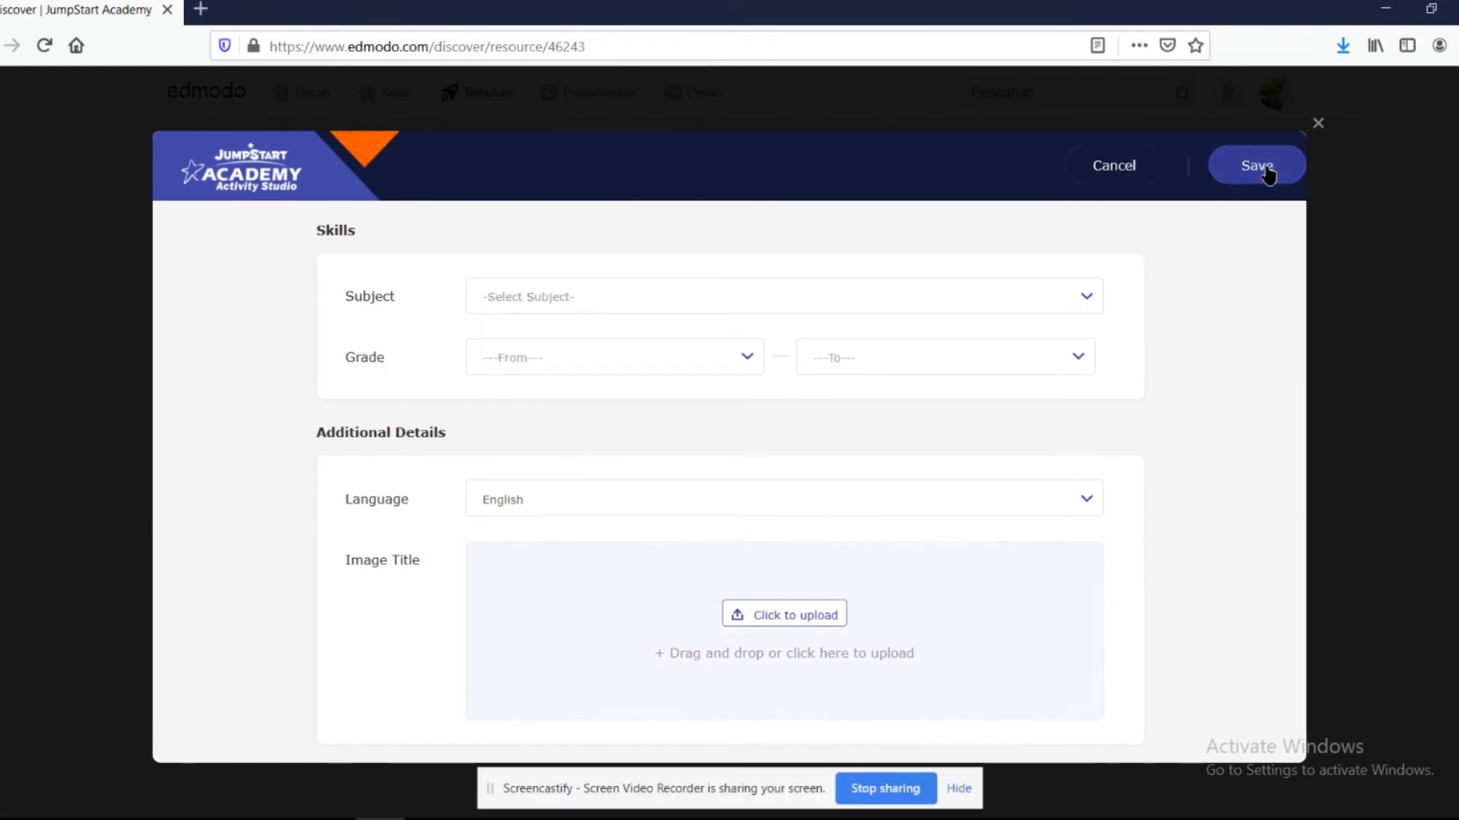
pyautogui.click(958, 790)
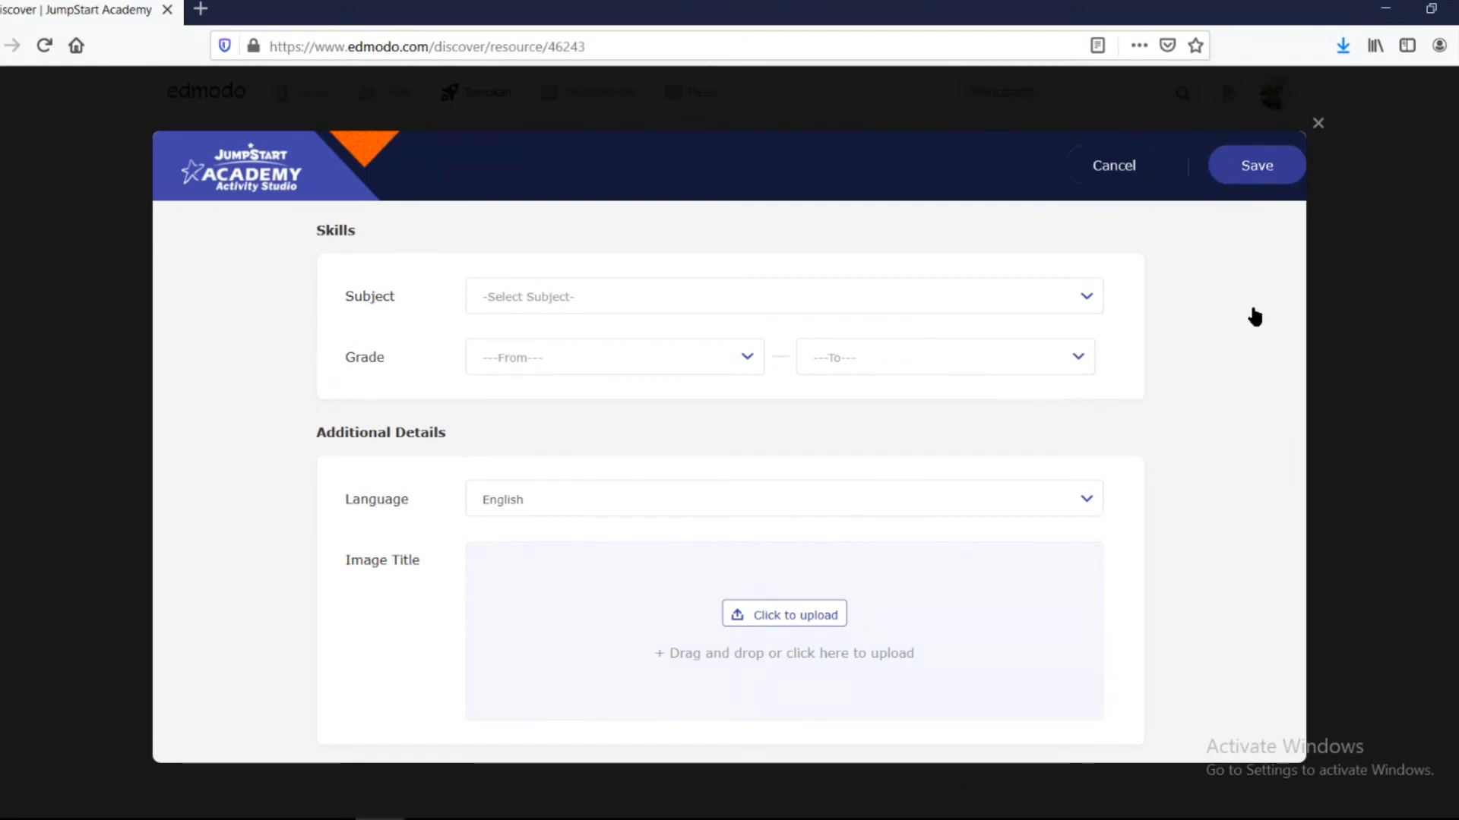
pyautogui.click(1242, 180)
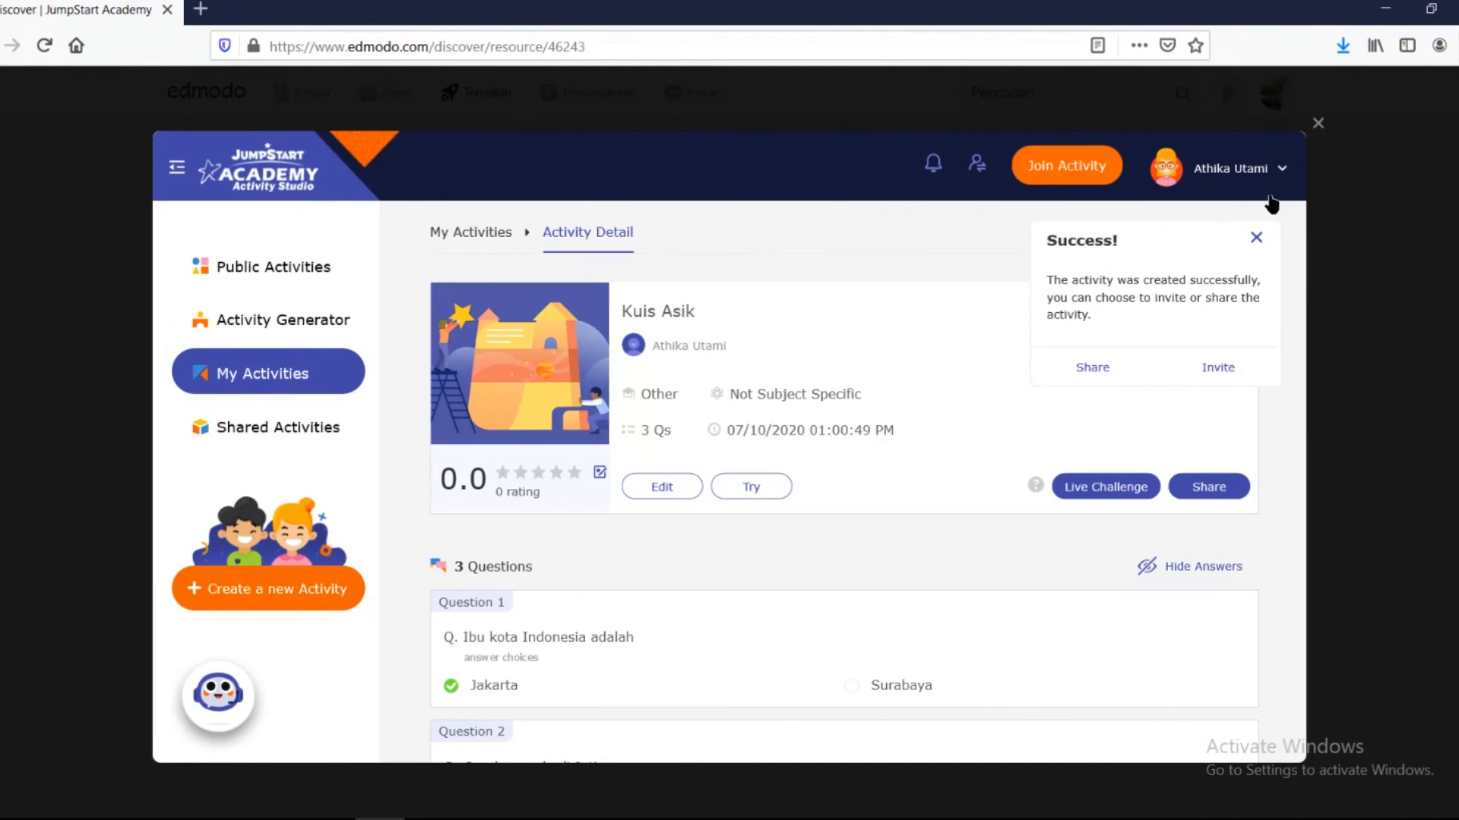
pyautogui.click(1256, 237)
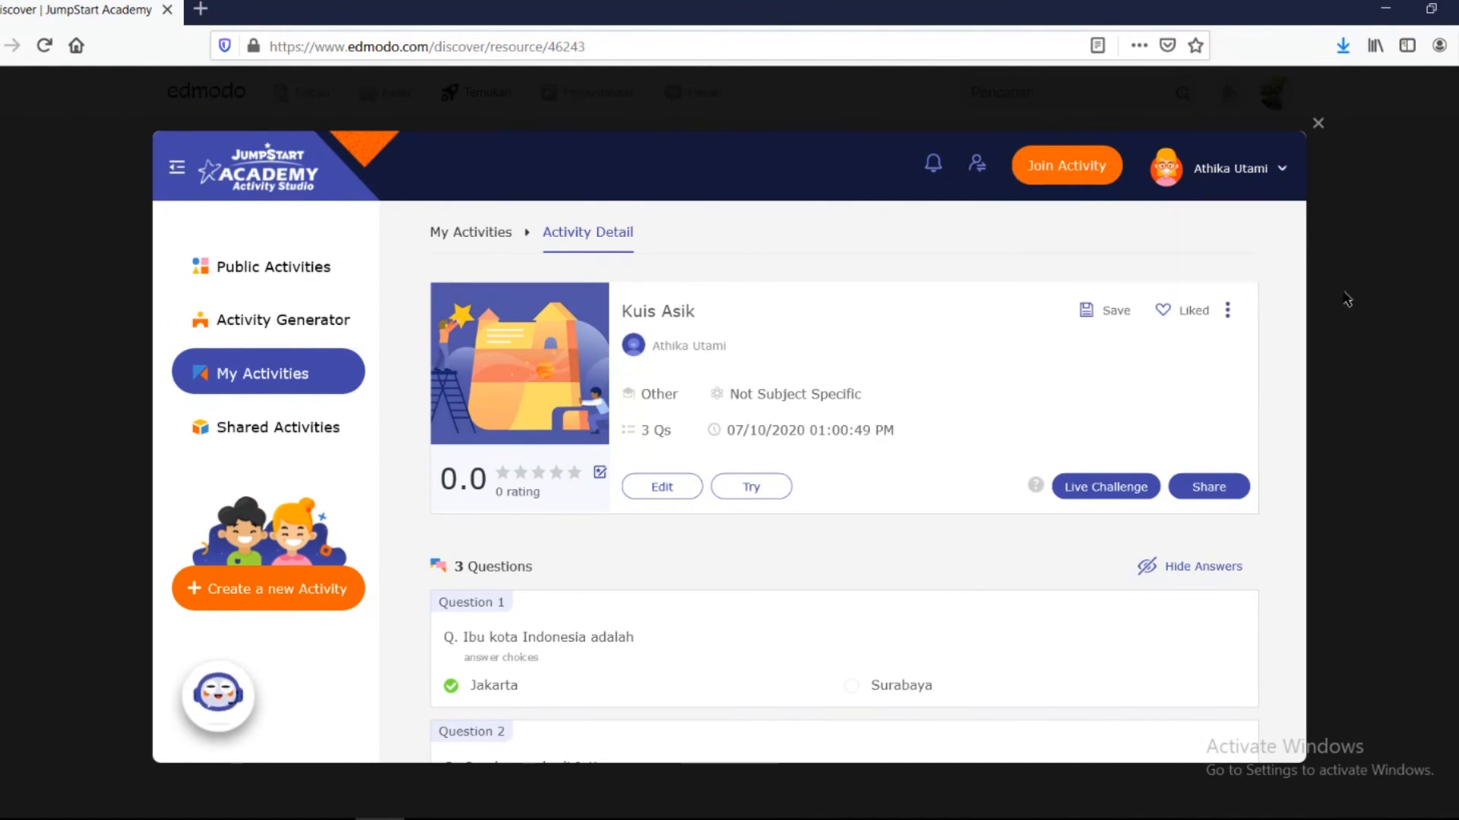